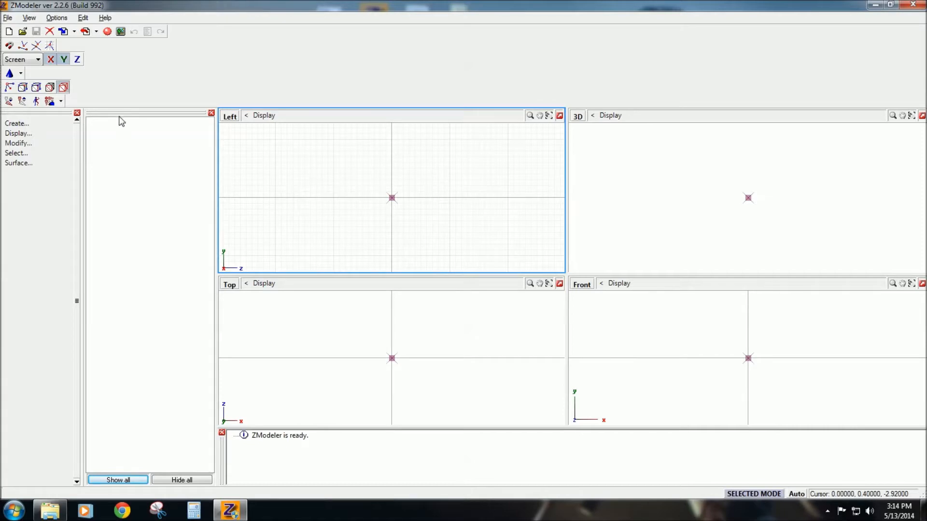
Step: Add all textures from the Desktop's zmod tutorial\Equipment folder to the Textures Browser
left_click(121, 32)
left_click(190, 348)
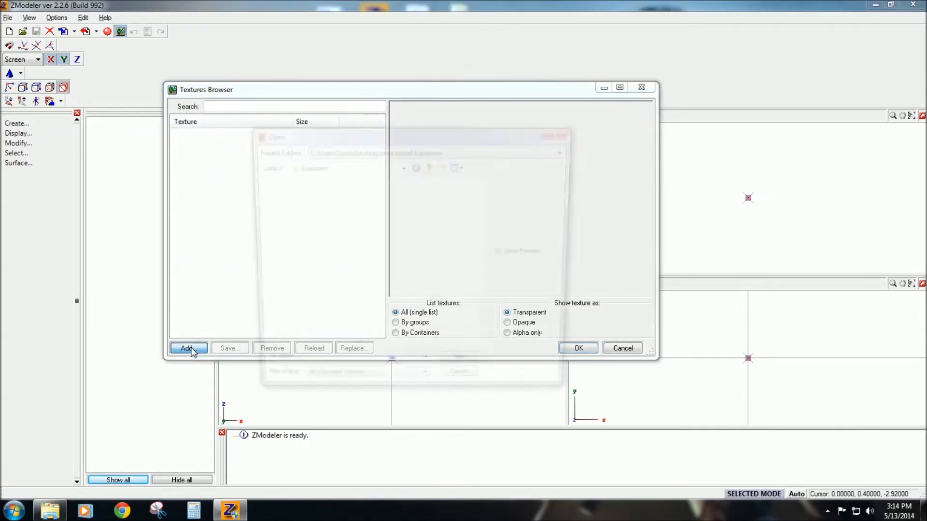
left_click(403, 165)
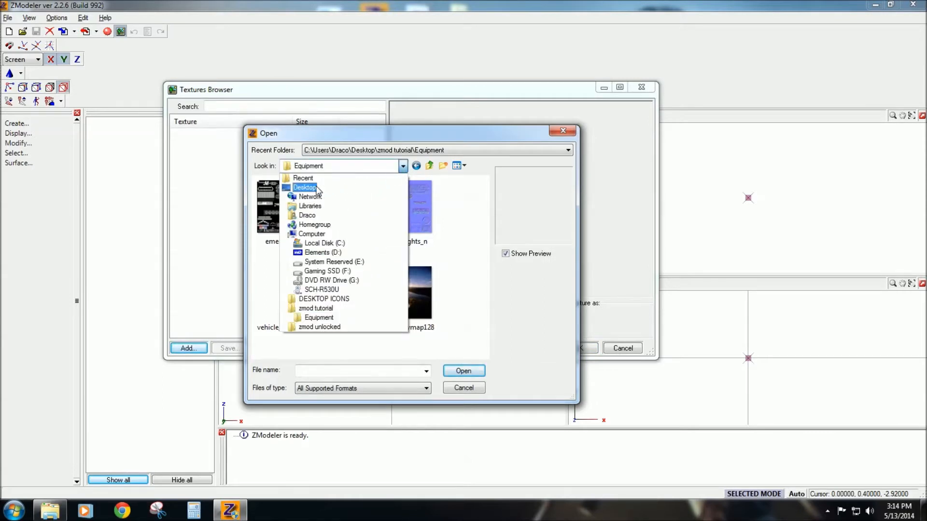
left_click(304, 187)
scroll(407, 303, "down", 2)
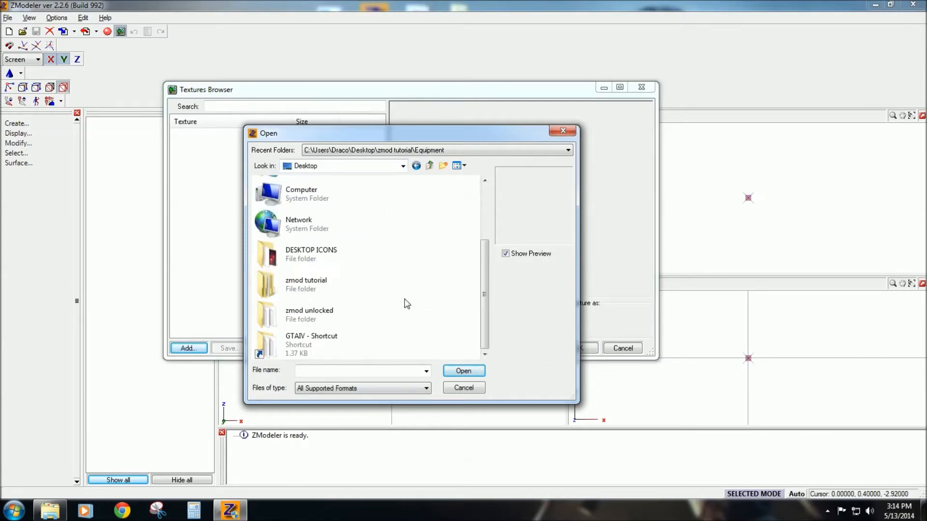
double_click(306, 283)
double_click(271, 204)
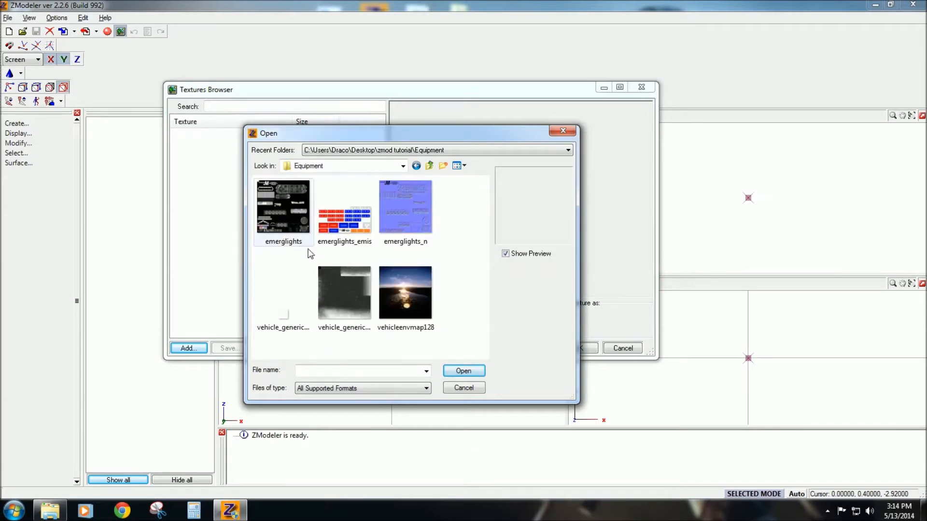
left_click_drag(450, 191, 250, 471)
left_click(463, 371)
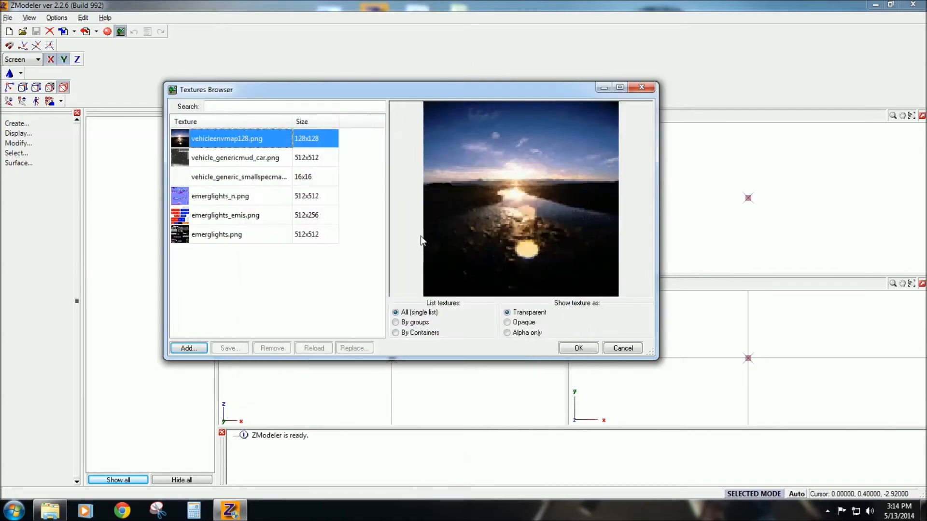
Step: Add all textures from the Car files\textures folder to the Textures Browser and accept the texture list
left_click(192, 350)
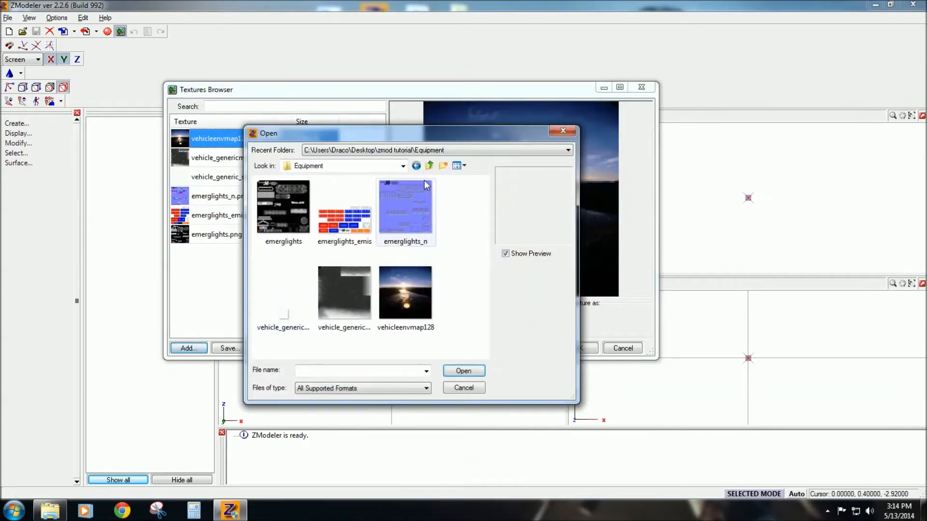
left_click(429, 166)
double_click(285, 194)
double_click(283, 196)
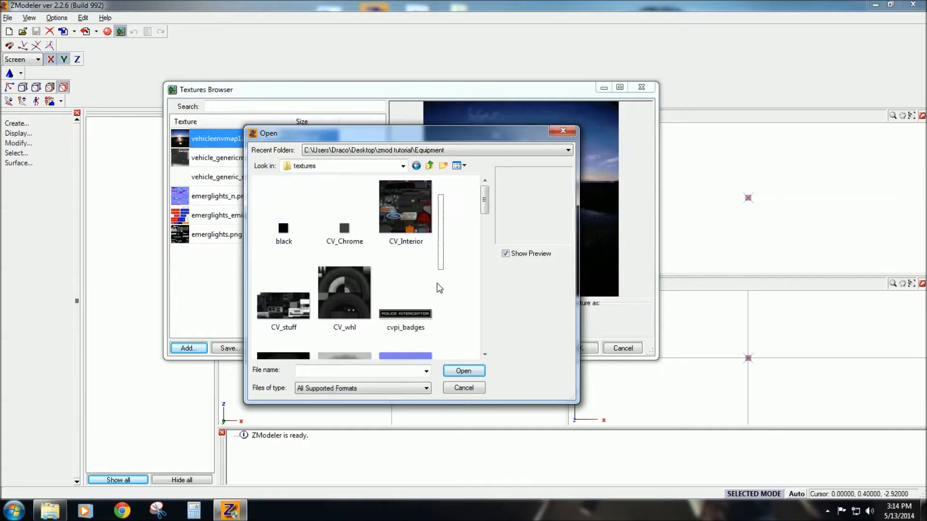
scroll(430, 248, "down", 5)
key("ctrl+a")
left_click(464, 371)
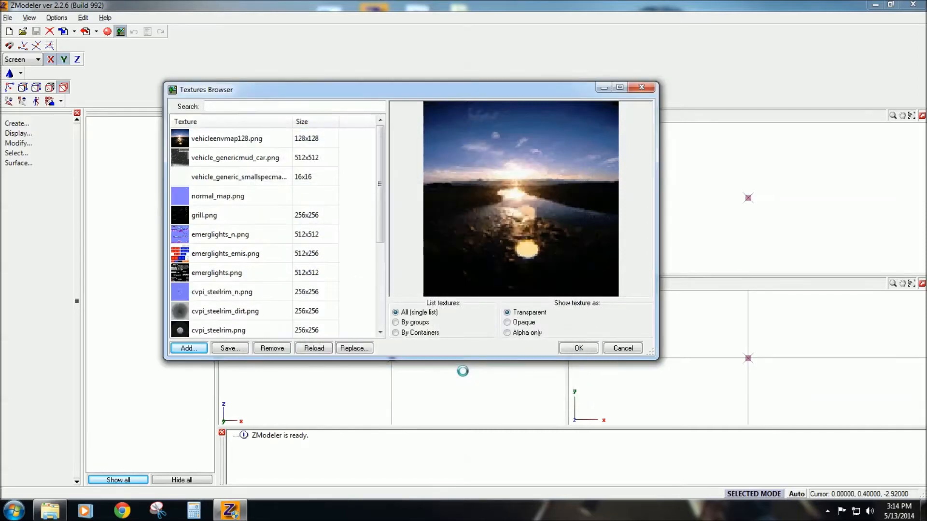
left_click_drag(380, 161, 387, 263)
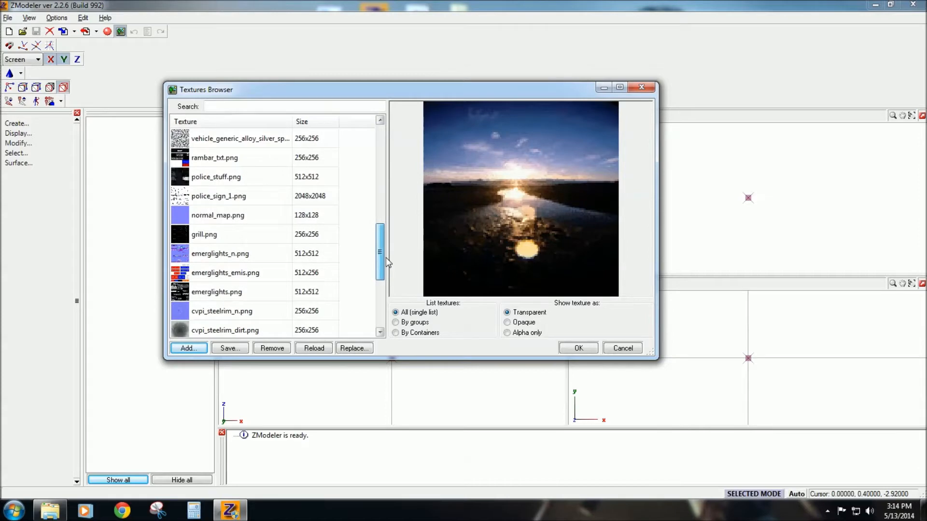
left_click(578, 349)
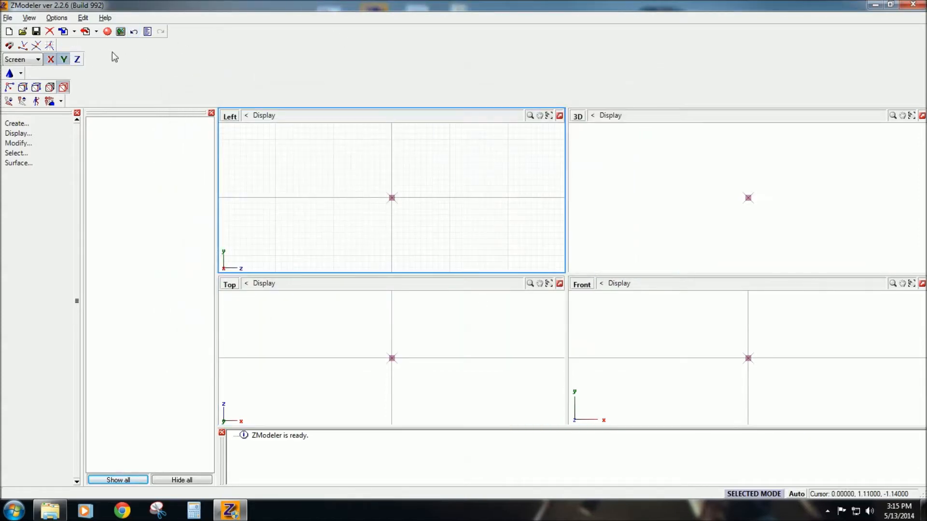
Step: Import the Whelen_Justice.wft light bar model from the Equipment folder
left_click(63, 33)
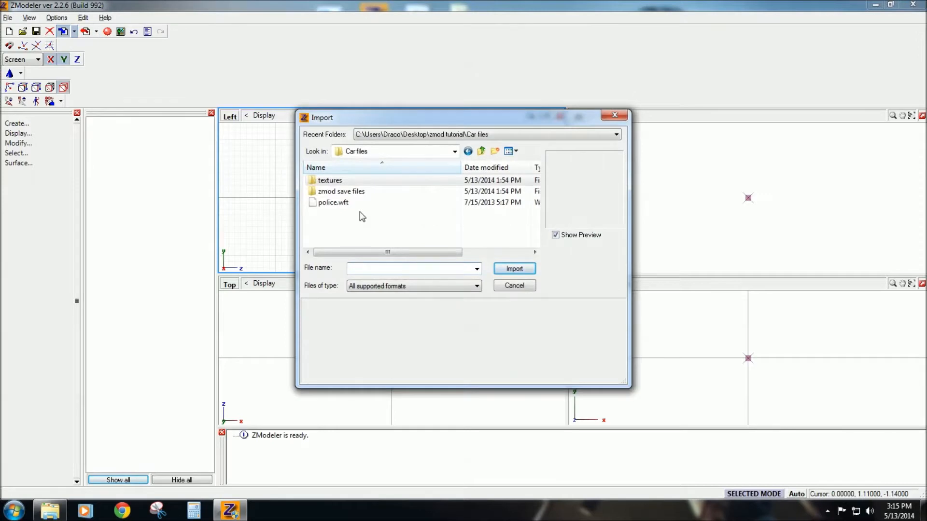
left_click(482, 151)
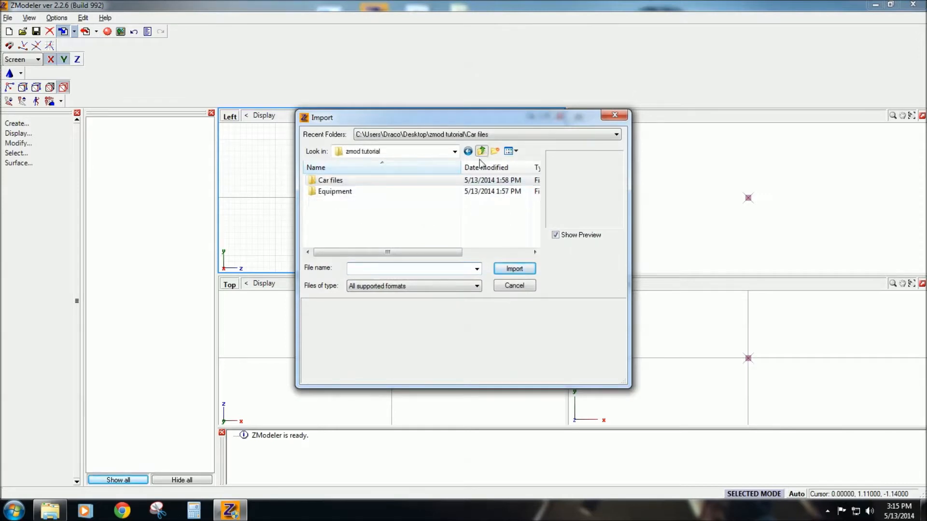
double_click(350, 192)
double_click(341, 189)
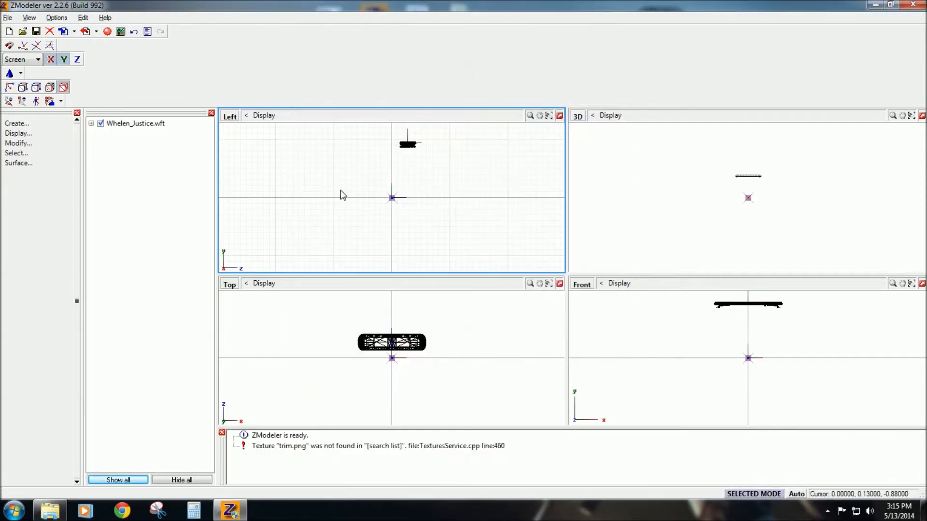
Step: Import the police.wft car model from the Car files folder
left_click(63, 32)
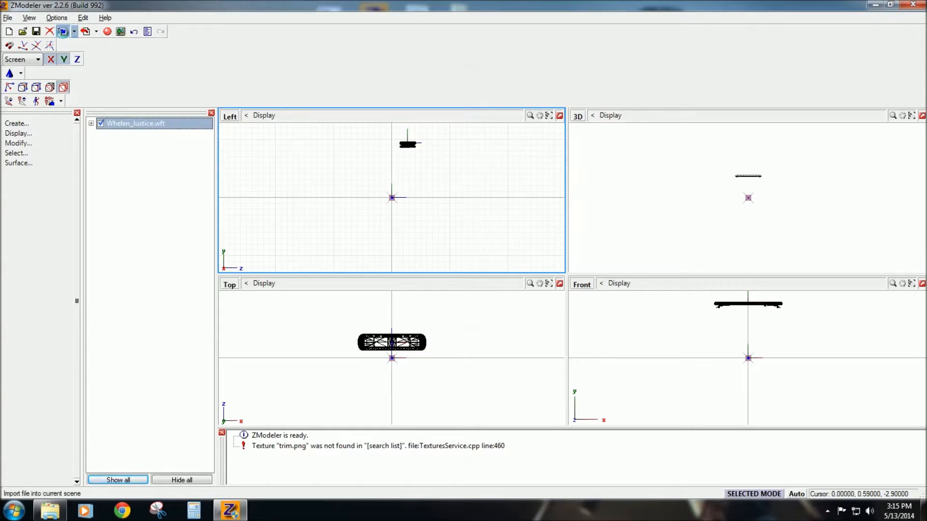
left_click(482, 151)
double_click(348, 180)
double_click(344, 203)
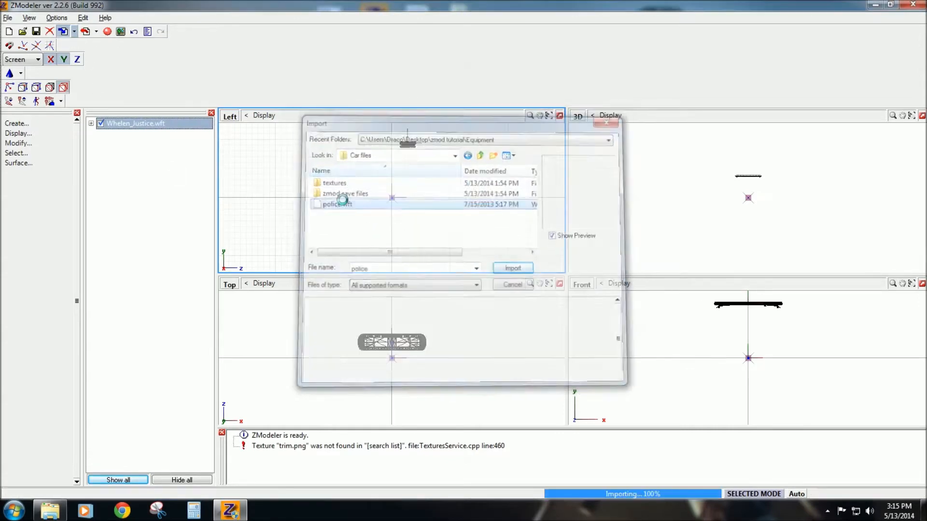
Step: Examine the imported police car and light bar in a maximized 3D view, and restore the four-view layout
middle_click_drag(701, 200, 790, 211)
scroll(756, 215, "up", 5)
scroll(730, 211, "up", 2)
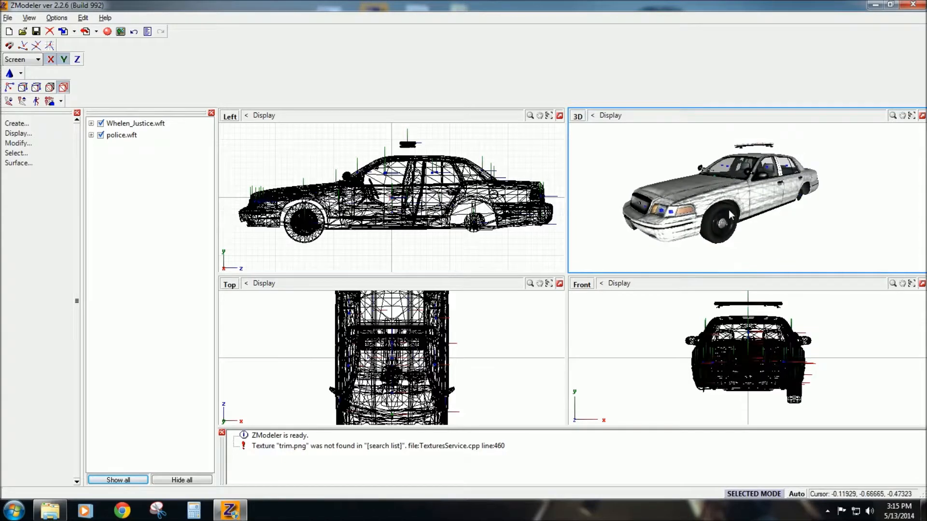
left_click(922, 116)
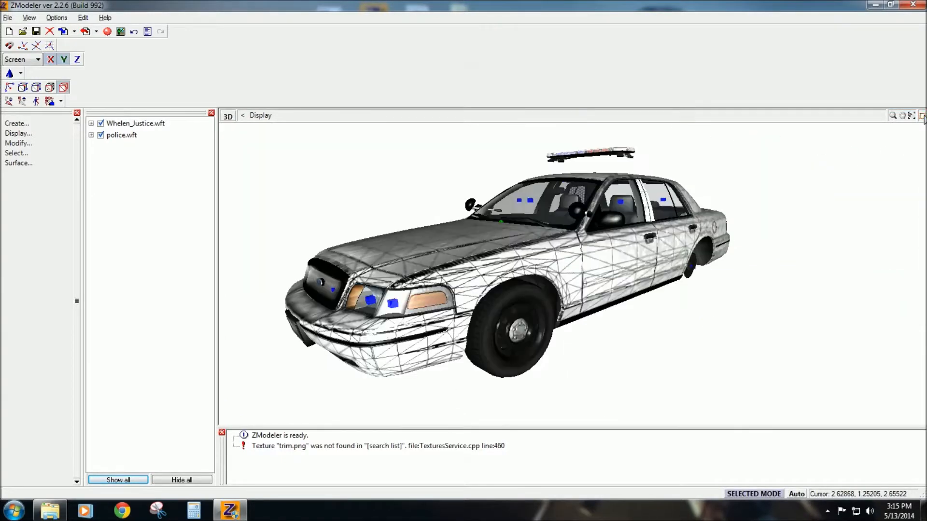
middle_click_drag(512, 279, 641, 279)
middle_click_drag(709, 288, 642, 284)
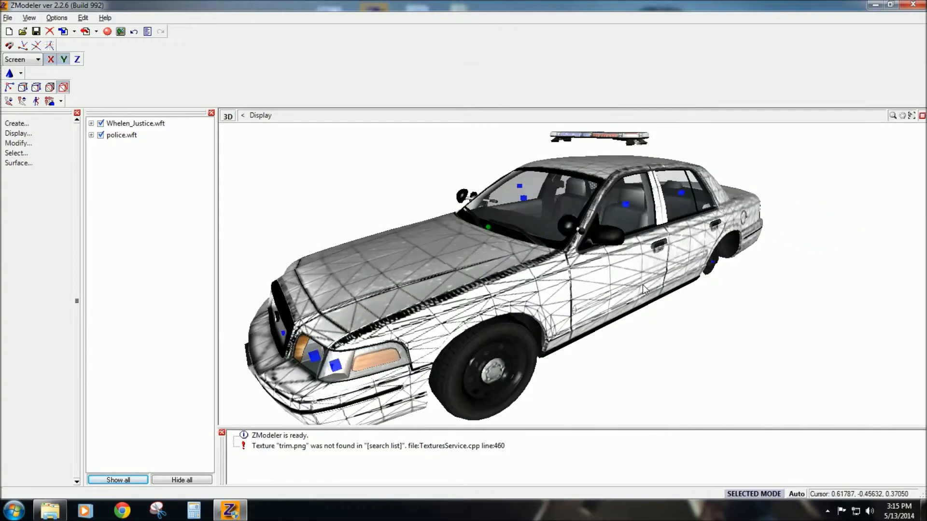
middle_click_drag(495, 300, 589, 290)
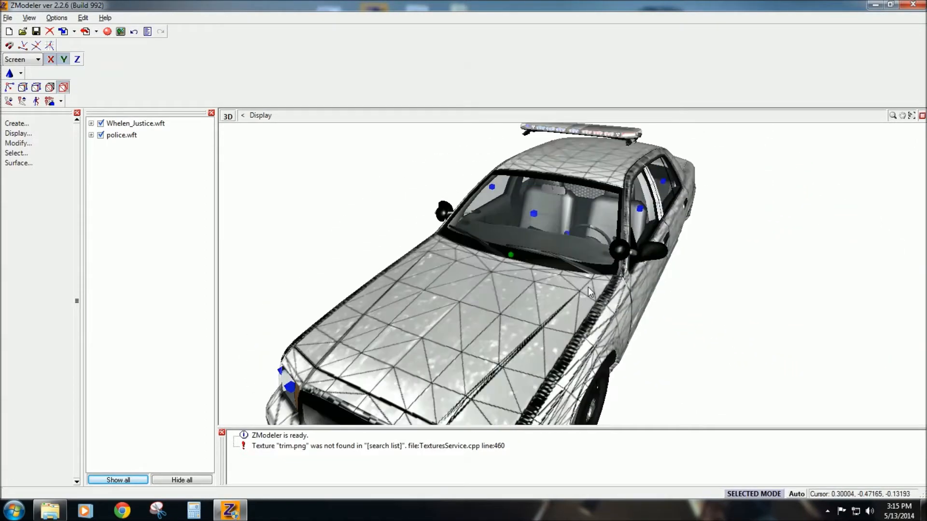
left_click(922, 116)
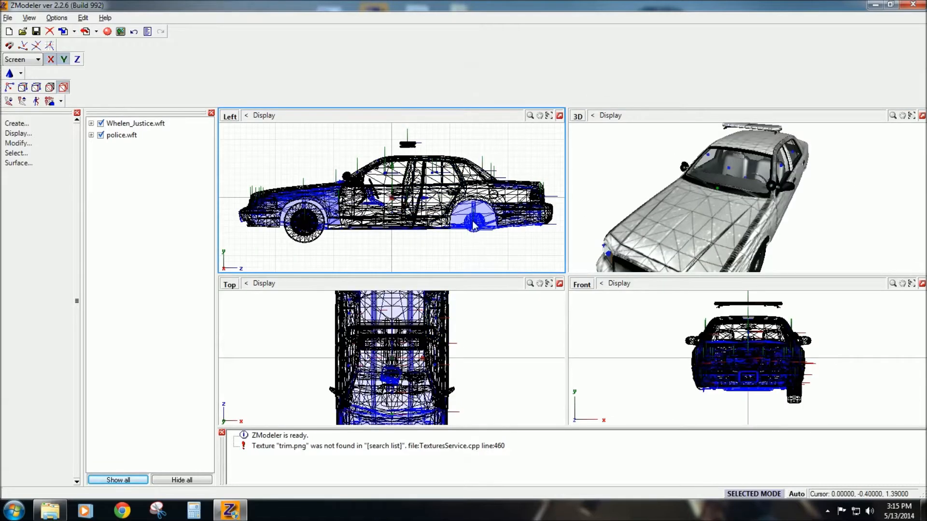
left_click(232, 119)
left_click(232, 120)
left_click(232, 119)
left_click(350, 154)
left_click(649, 136)
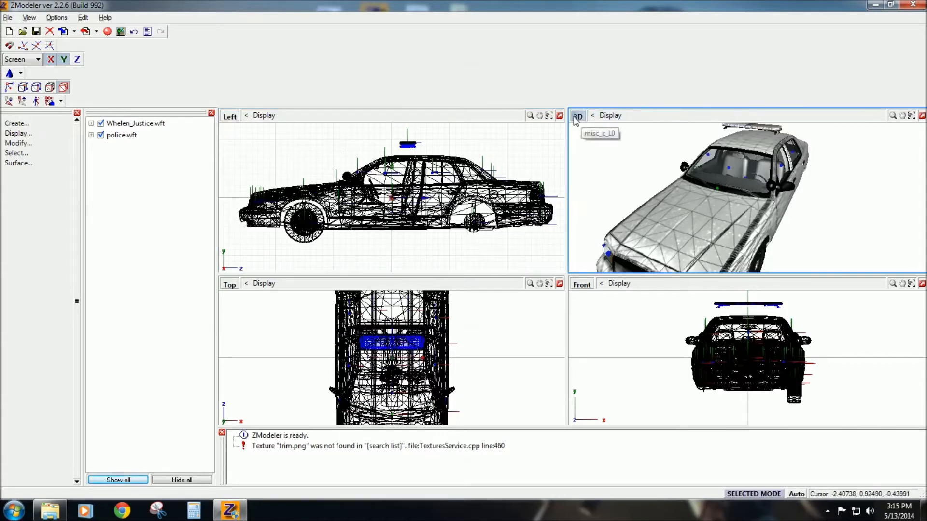
left_click(642, 311)
left_click(291, 360)
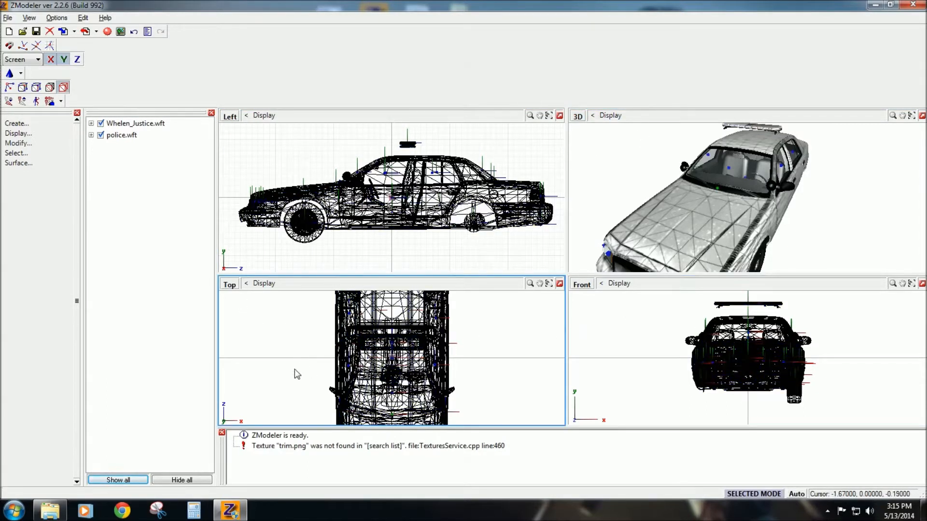
Step: Switch the Left viewport to the 3D view
left_click(231, 223)
left_click(229, 117)
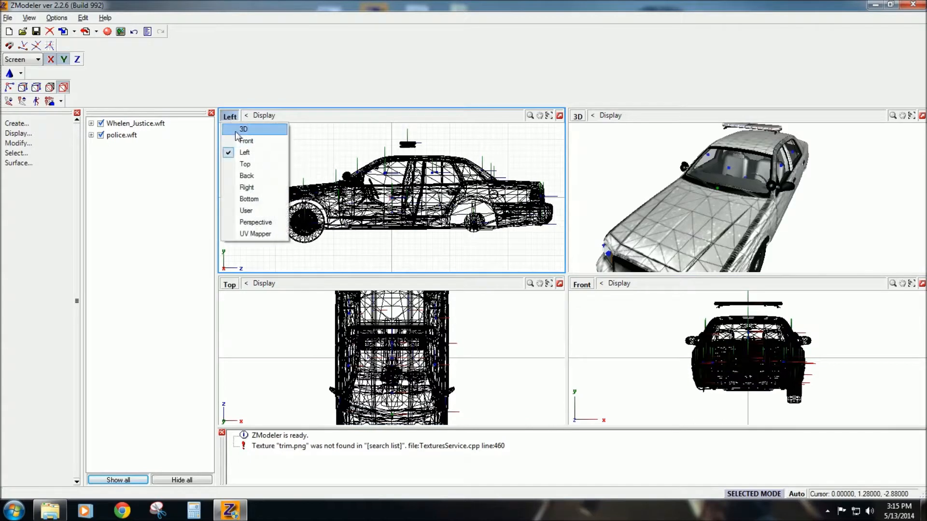
left_click(241, 130)
mouse_move(403, 215)
middle_mouse_down()
mouse_move(426, 223)
mouse_move(393, 221)
middle_mouse_up()
scroll(395, 228, "up", 2)
scroll(395, 227, "up", 1)
middle_click_drag(638, 233, 657, 221)
scroll(659, 221, "down", 1)
scroll(661, 221, "down", 1)
middle_click_drag(371, 205, 414, 200)
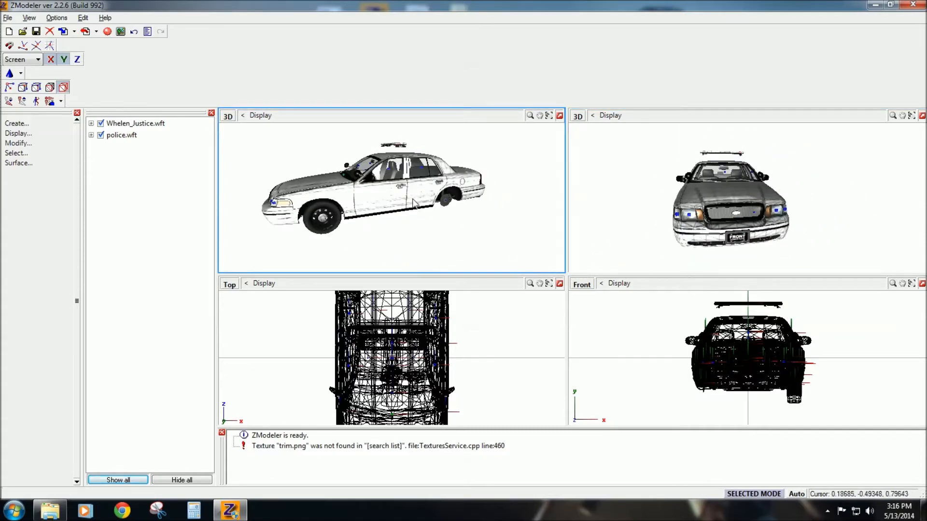
Step: Set the additional 3D viewport back to the Left view
left_click(136, 123)
left_click(227, 116)
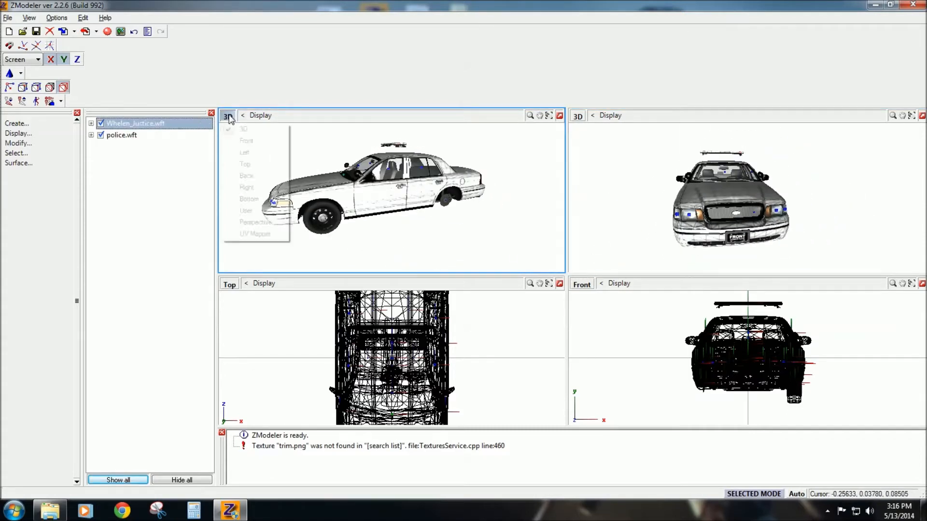
left_click(245, 153)
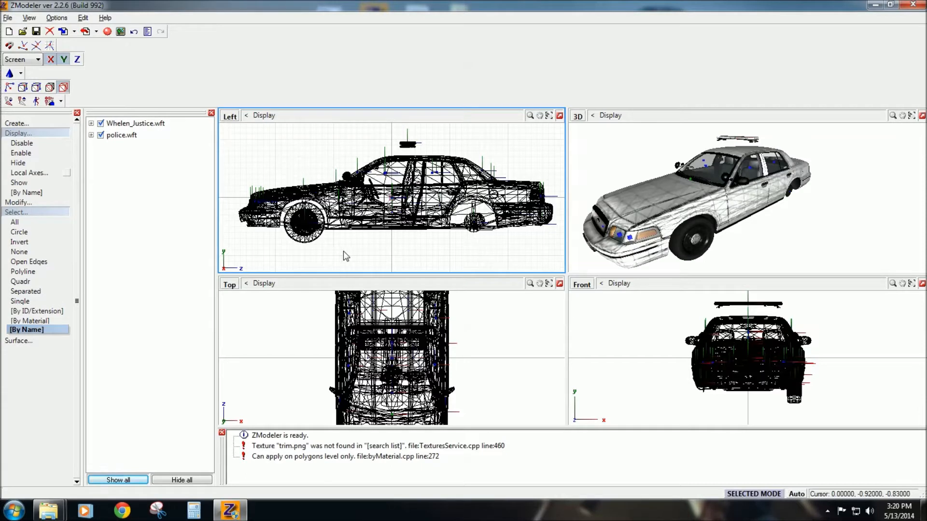
Step: Hide the police.wft car model, leaving only the light bar shown
mouse_move(669, 205)
middle_mouse_down()
mouse_move(710, 199)
mouse_move(671, 201)
middle_mouse_up()
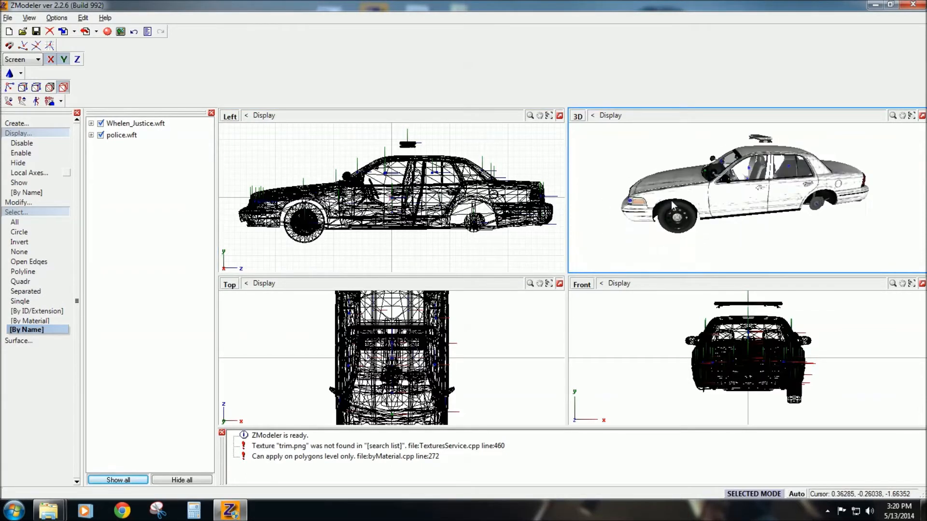
left_click(116, 136)
left_click(100, 136)
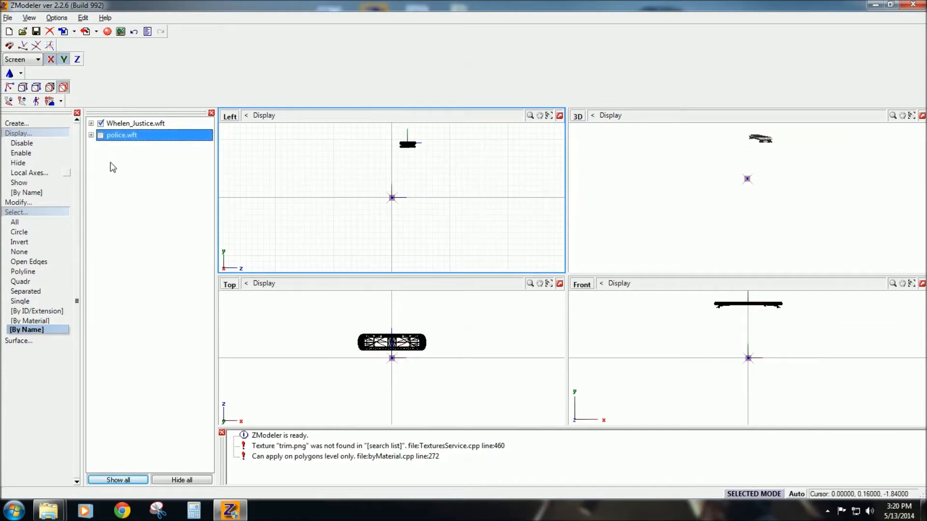
Step: Turn on selected mode and select the whole light bar with the Quadr selection tool in the Left view
left_click(20, 212)
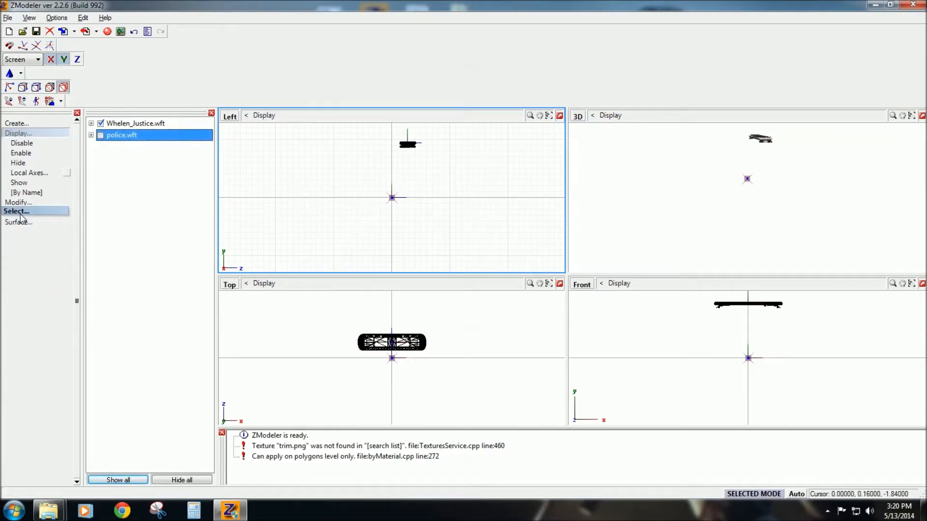
left_click(5, 135)
left_click(21, 153)
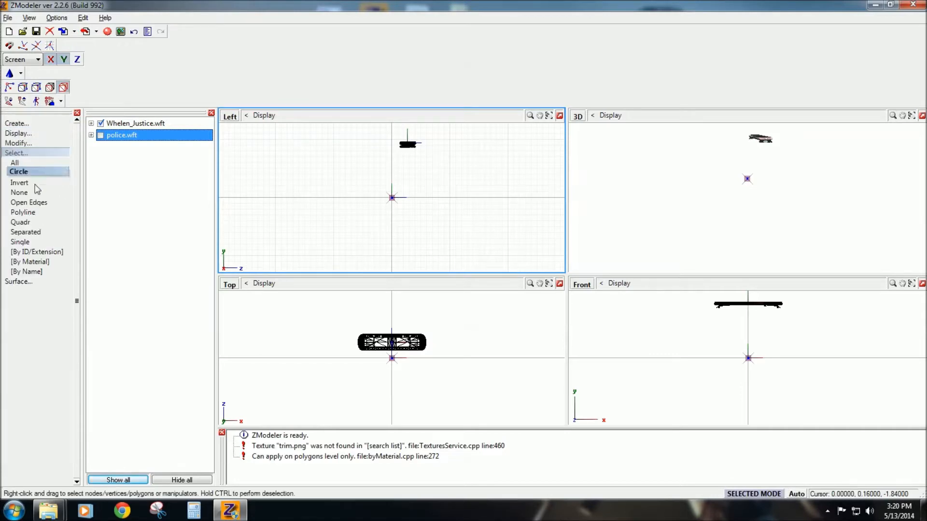
left_click(22, 241)
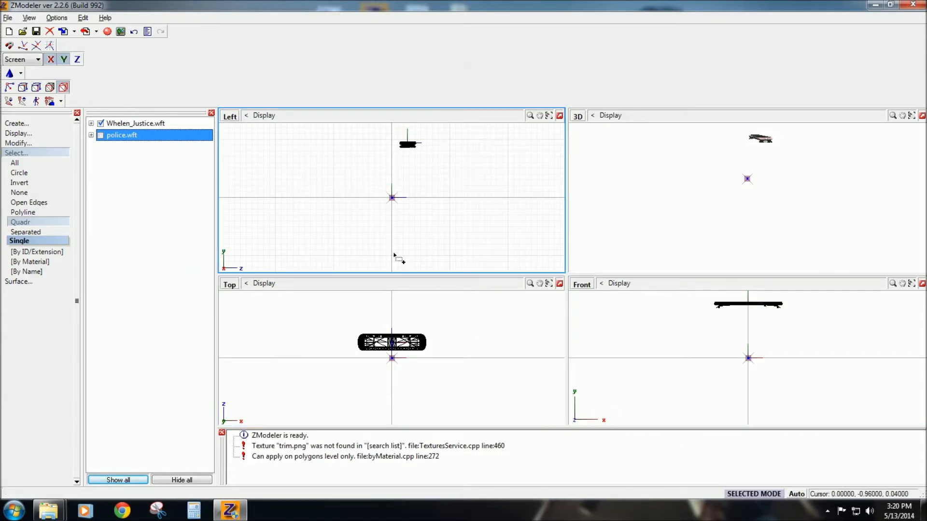
key("space")
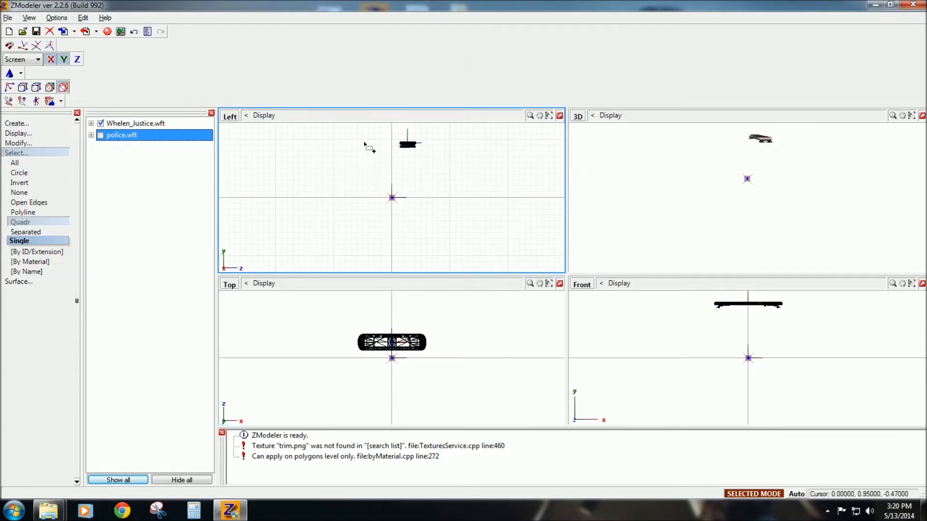
left_click_drag(352, 135, 454, 215)
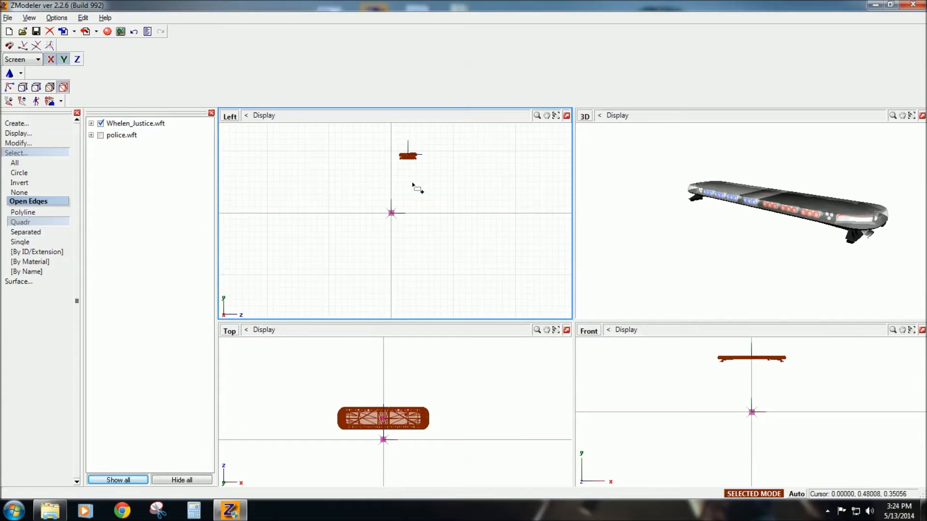
Step: Activate the Quadr selection tool and show the police.wft car model again
left_click(29, 213)
left_click(25, 222)
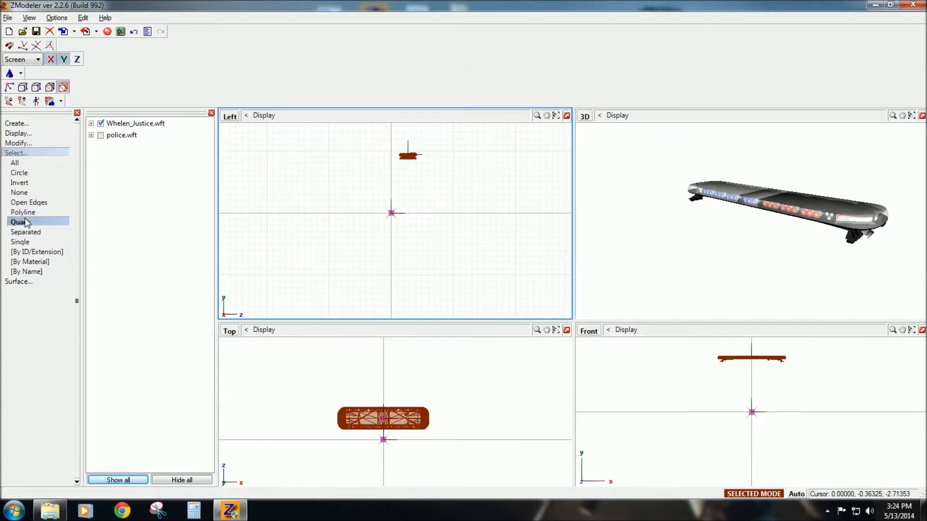
left_click(98, 136)
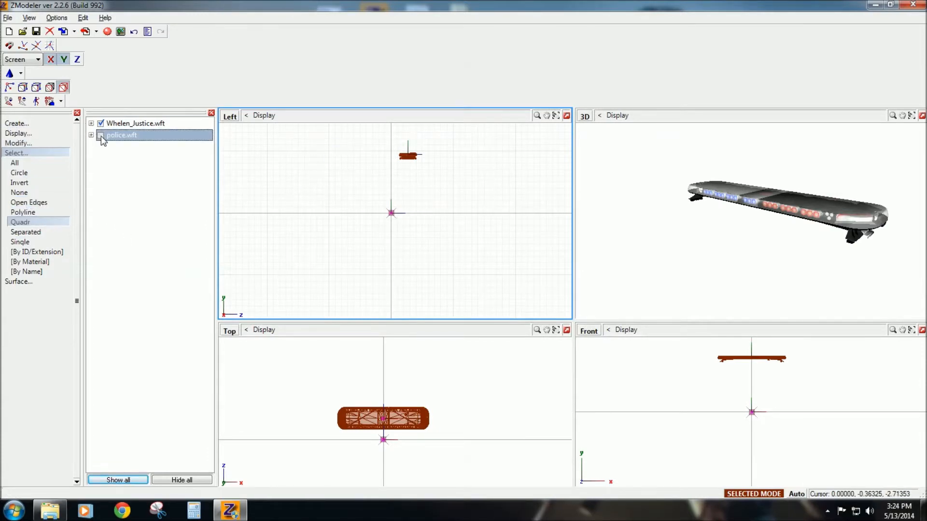
Step: Show the police.wft car model and move the selected light bar slightly rearward above the roof in the Left view
left_click(100, 136)
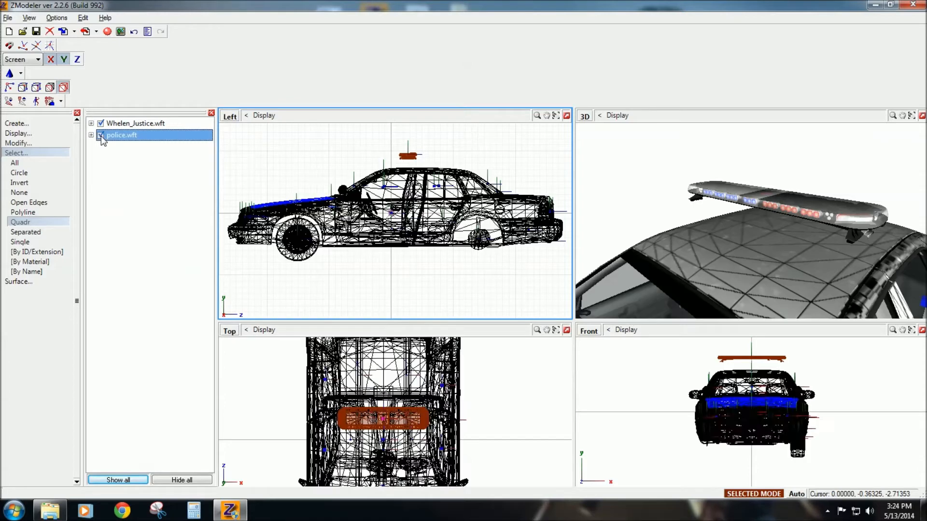
left_click(14, 143)
left_click(26, 253)
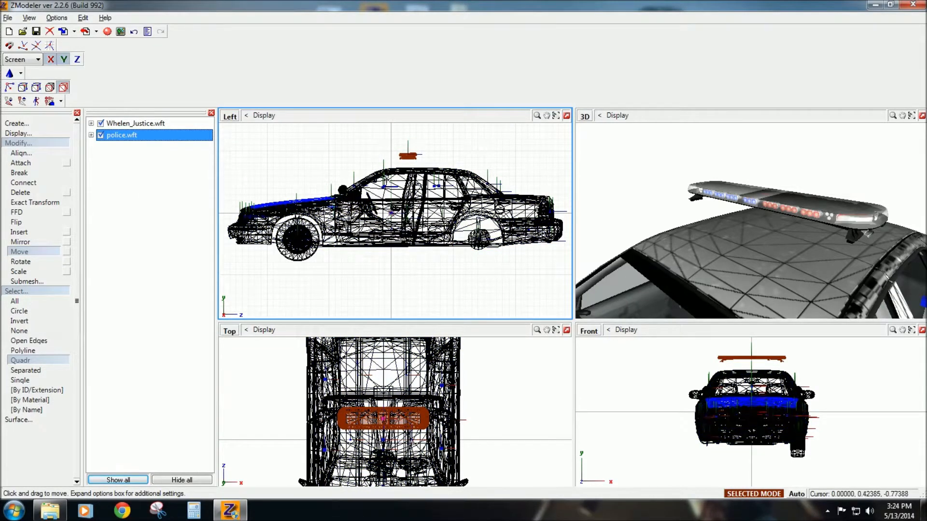
left_click_drag(404, 272, 393, 267)
scroll(395, 261, "up", 5)
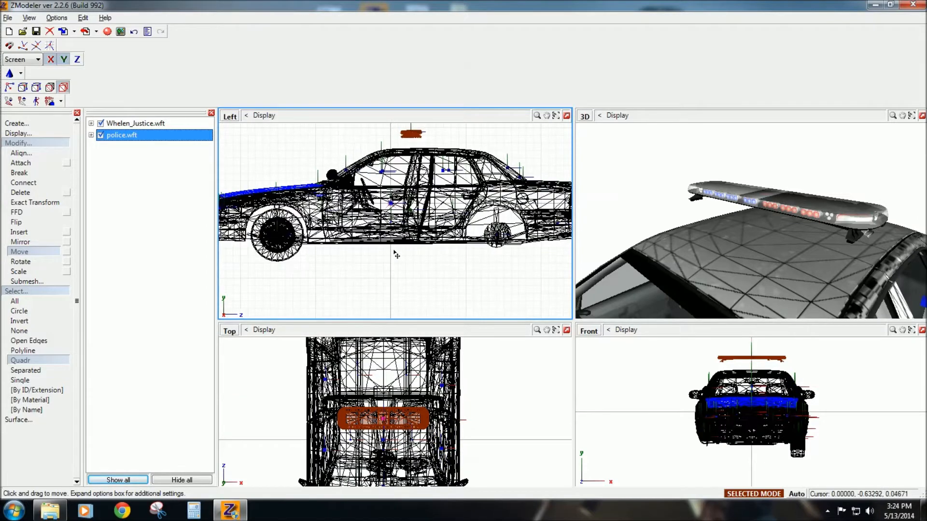
scroll(396, 254, "up", 2)
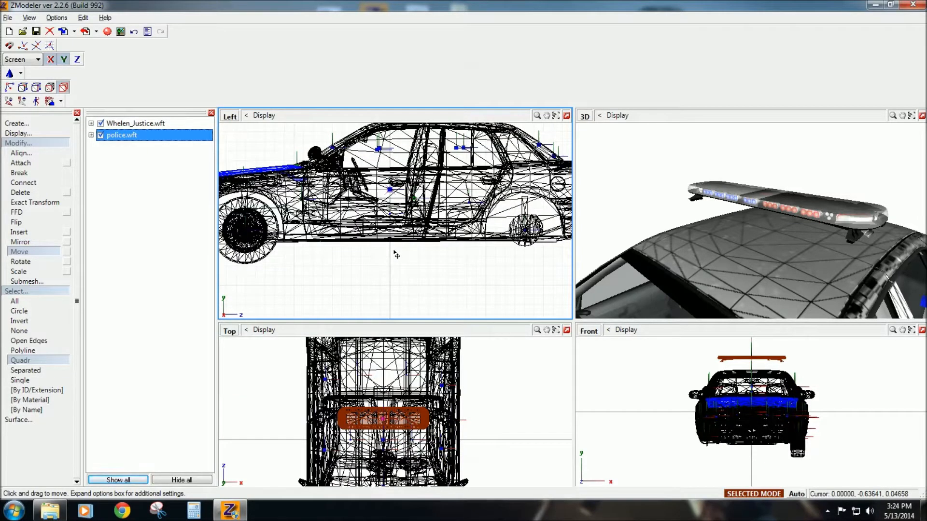
middle_click_drag(397, 254, 377, 325)
middle_click_drag(405, 230, 383, 222)
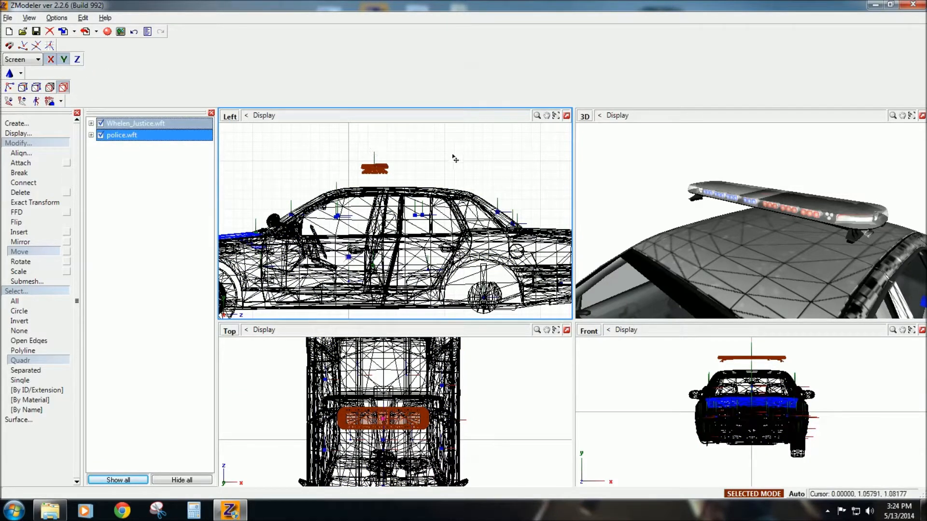
left_click_drag(336, 164, 350, 166)
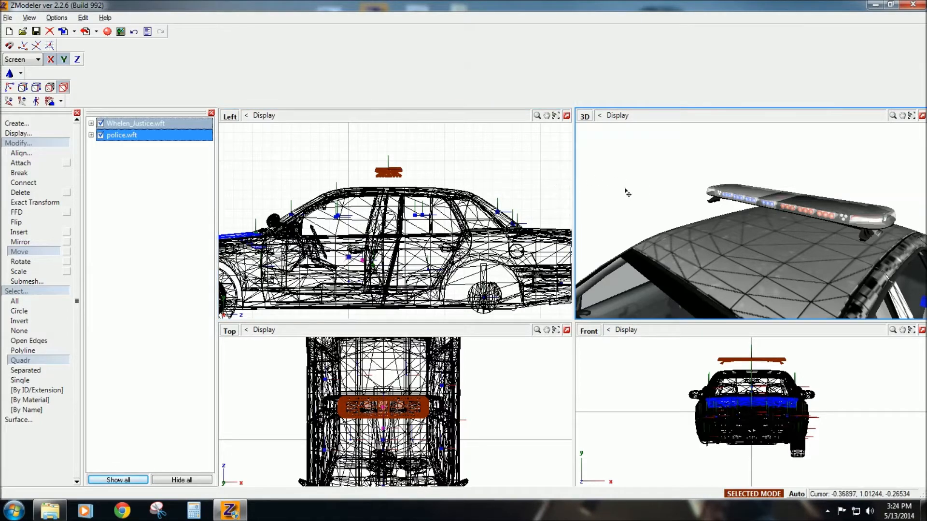
Step: Lower the selected light bar in the Left view until it sits just above the car's roof
left_click(24, 182)
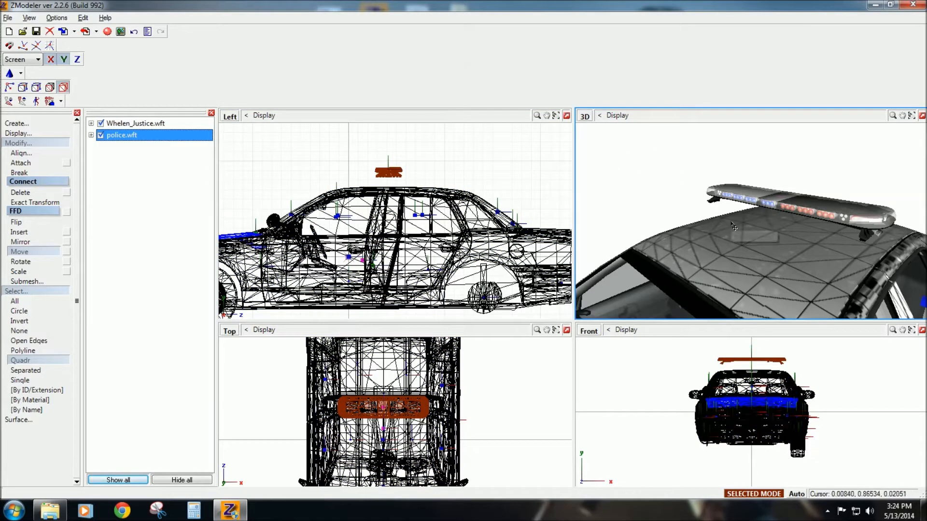
middle_click_drag(731, 223, 661, 196)
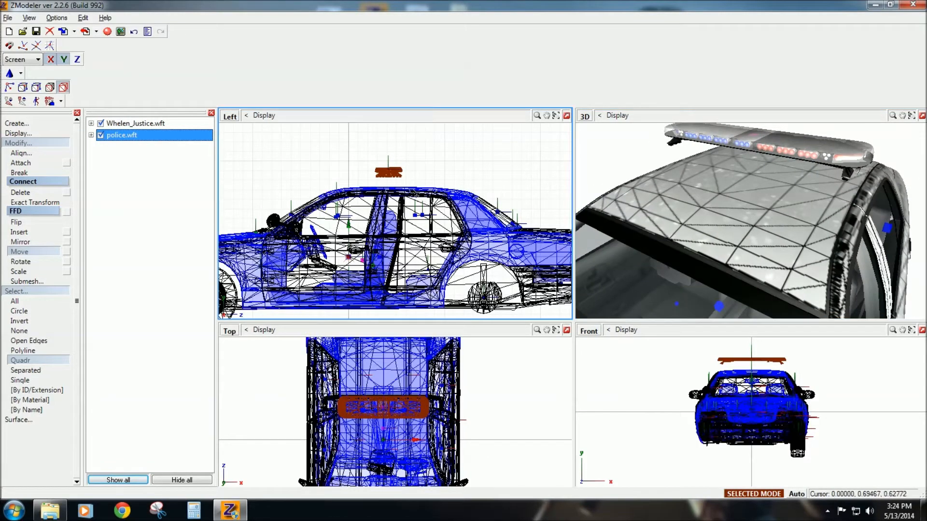
left_click_drag(342, 223, 341, 223)
middle_click_drag(739, 195, 737, 195)
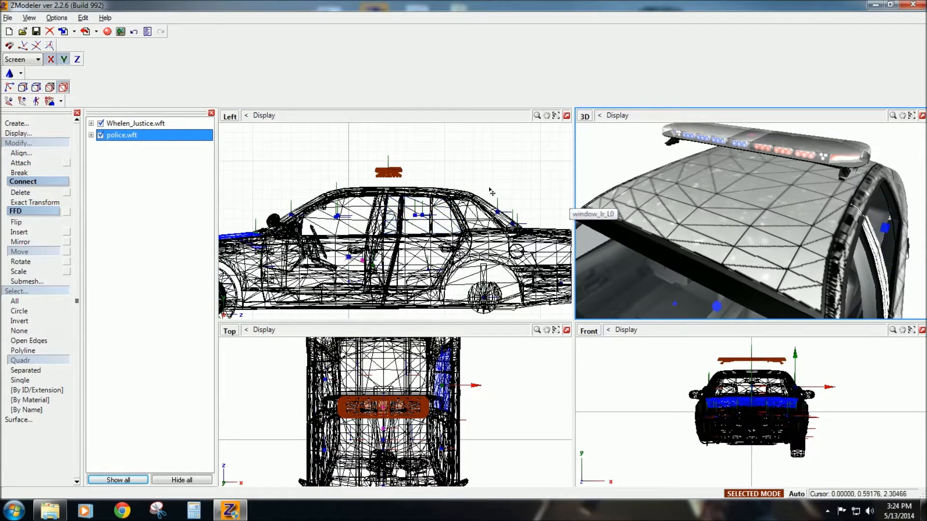
scroll(378, 177, "up", 1)
scroll(378, 177, "up", 5)
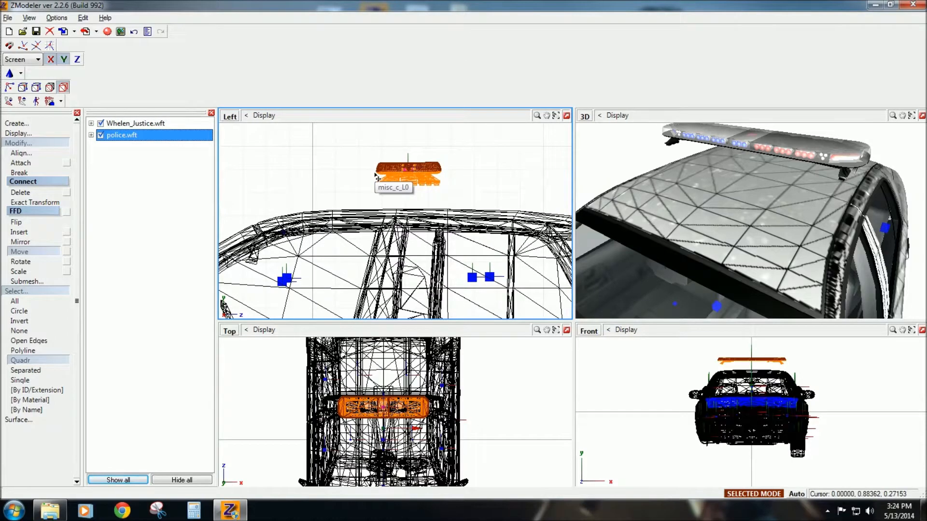
middle_click_drag(375, 173, 376, 186)
left_click_drag(368, 175, 368, 198)
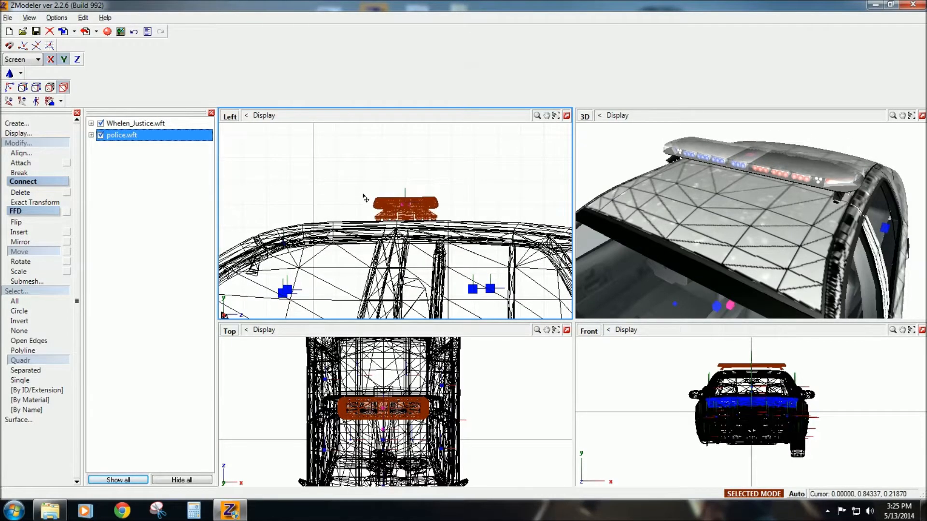
Step: Lower the light bar slightly further so its mounting feet meet the roof line, and check it from the side in 3D
scroll(391, 219, "up", 4)
scroll(391, 220, "up", 2)
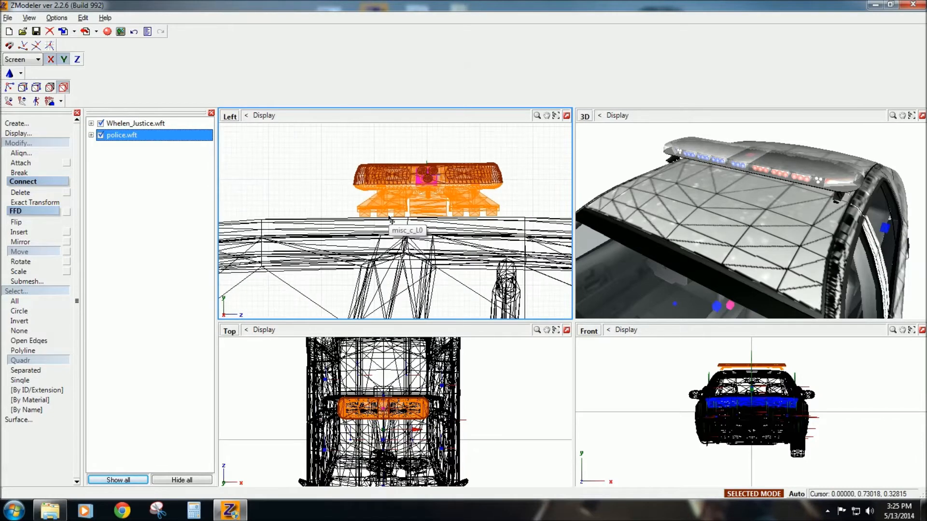
left_click_drag(342, 197, 341, 205)
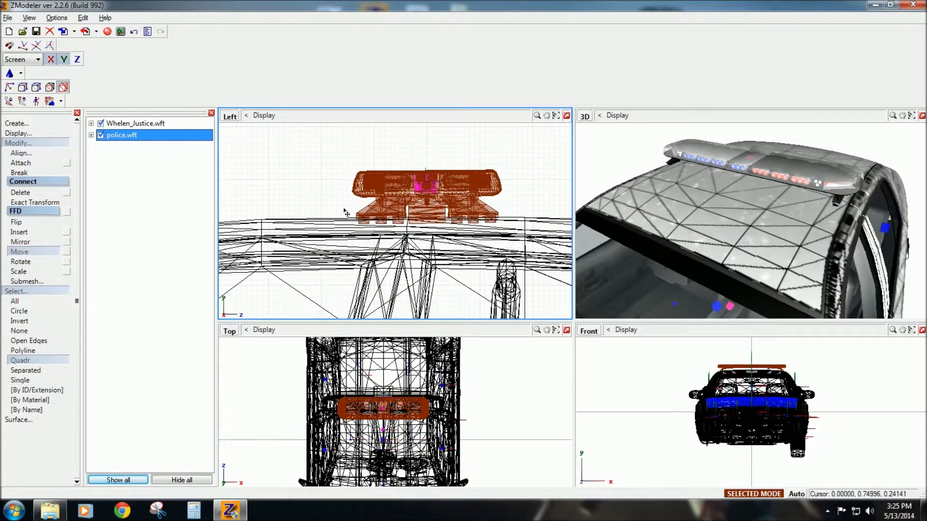
middle_click_drag(813, 234, 783, 195)
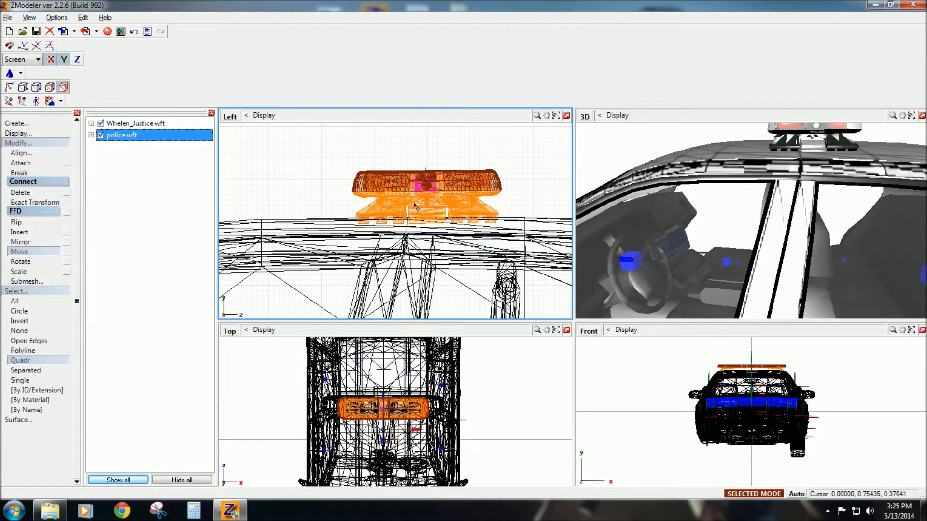
Step: Move the light bar forward along the roof in two small adjustments in the Left view
left_click_drag(345, 204, 328, 222)
scroll(393, 221, "up", 2)
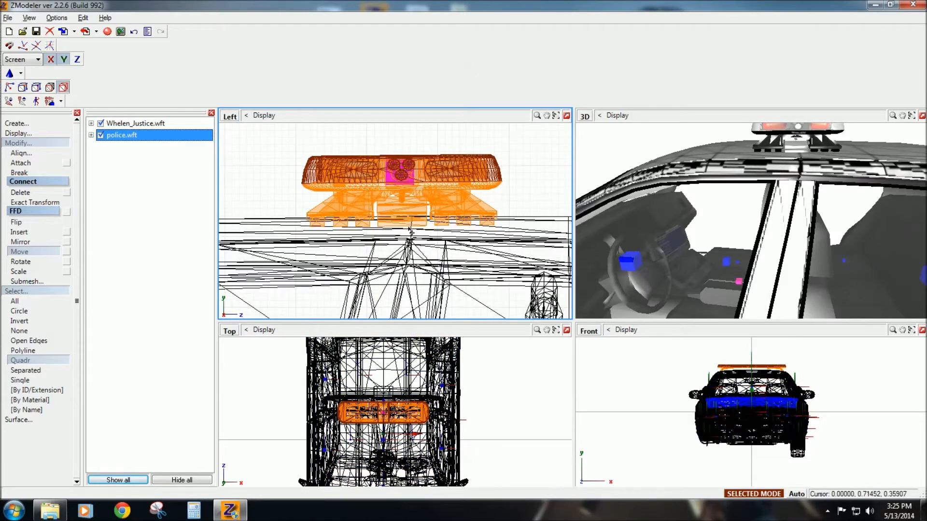
middle_click_drag(760, 173, 746, 186)
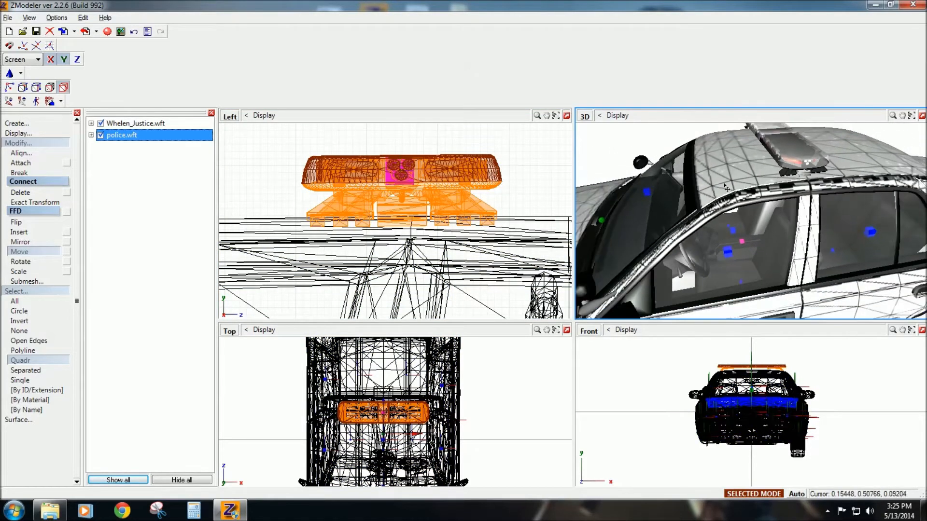
left_click_drag(296, 216, 279, 215)
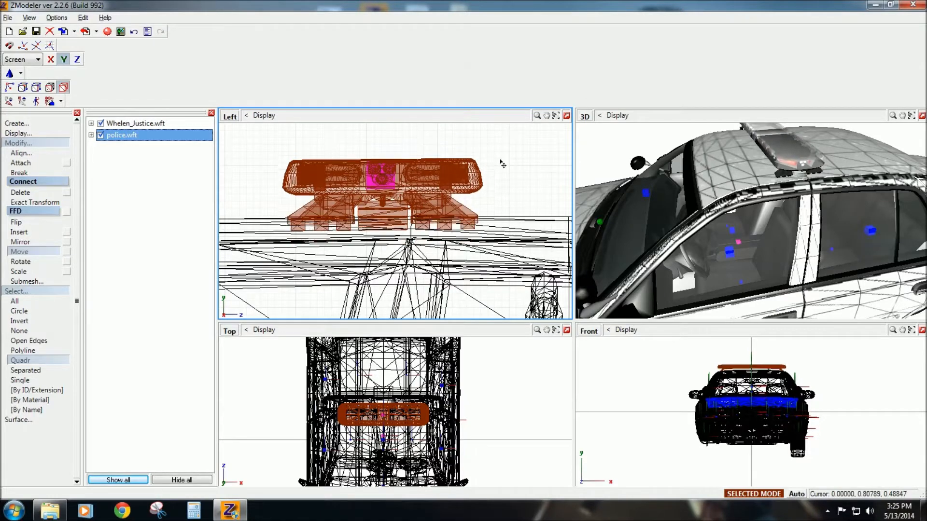
Step: Restrict movement to the Y axis and adjust the light bar's height until its mounting feet sit in the roof surface
left_click_drag(437, 153, 458, 144)
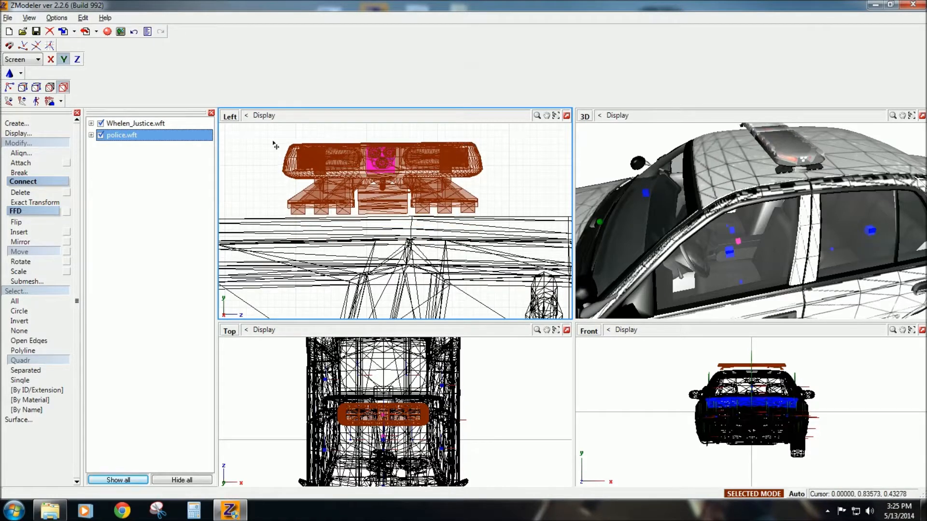
left_click(63, 59)
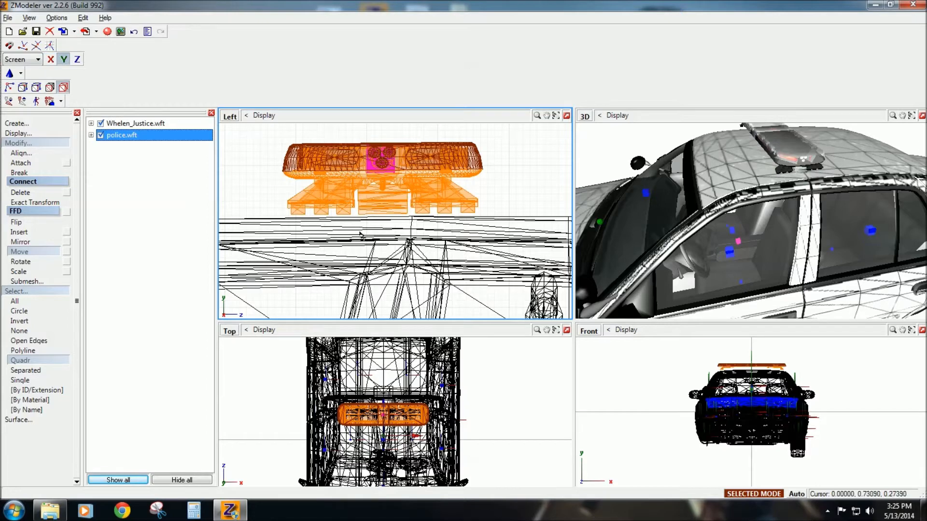
scroll(512, 185, "up", 1)
left_click_drag(513, 184, 515, 205)
left_click(774, 196)
middle_click_drag(774, 196, 760, 238)
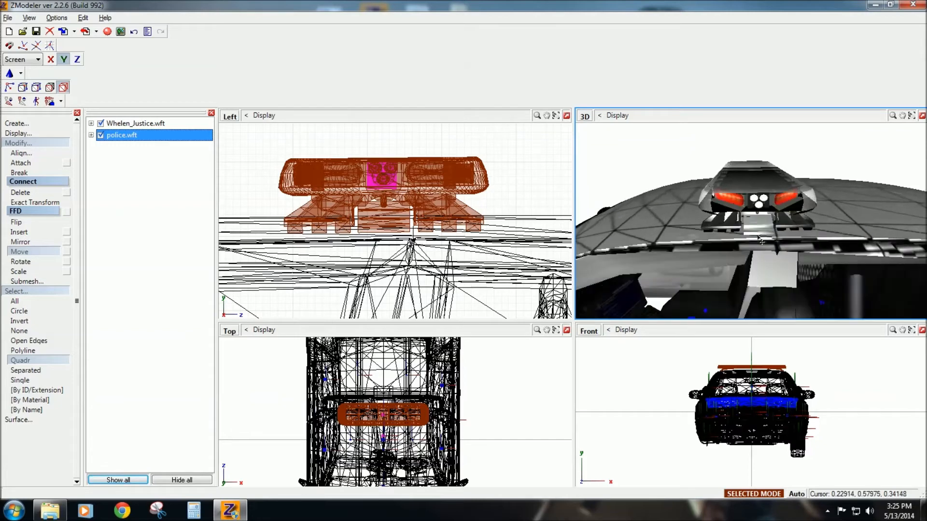
left_click(515, 195)
left_click_drag(515, 194, 519, 205)
Step: Examine the light bar's fit on the roof from above, the front and the side, including its placement along the whole car
mouse_move(706, 236)
middle_mouse_down()
mouse_move(743, 240)
mouse_move(673, 247)
mouse_move(691, 239)
middle_mouse_up()
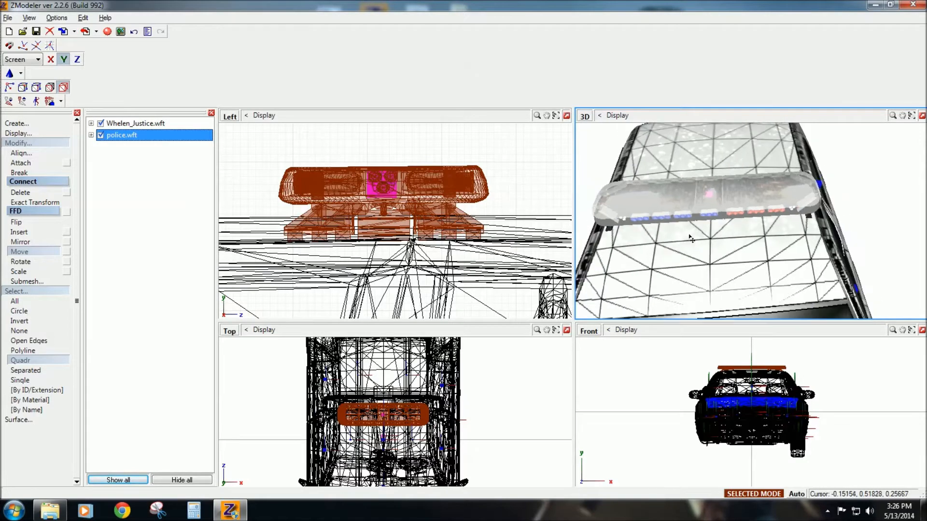
middle_click_drag(749, 255, 749, 211)
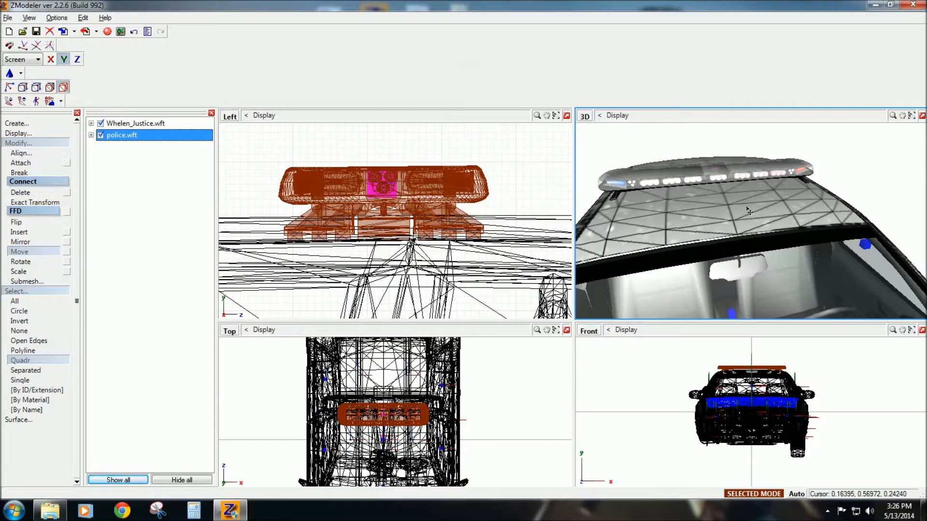
mouse_move(776, 222)
middle_mouse_down()
mouse_move(753, 207)
mouse_move(761, 218)
mouse_move(805, 210)
mouse_move(815, 218)
mouse_move(786, 216)
mouse_move(818, 205)
mouse_move(783, 215)
middle_mouse_up()
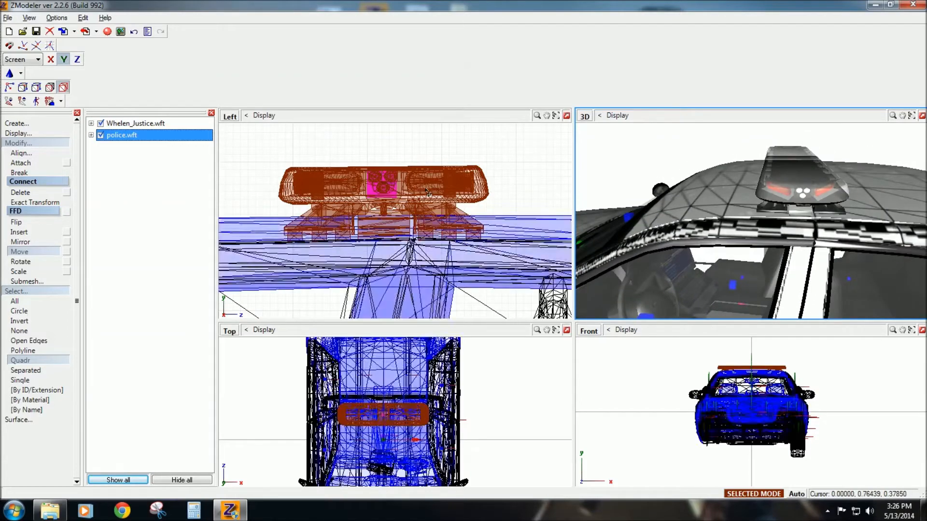
scroll(392, 207, "down", 5)
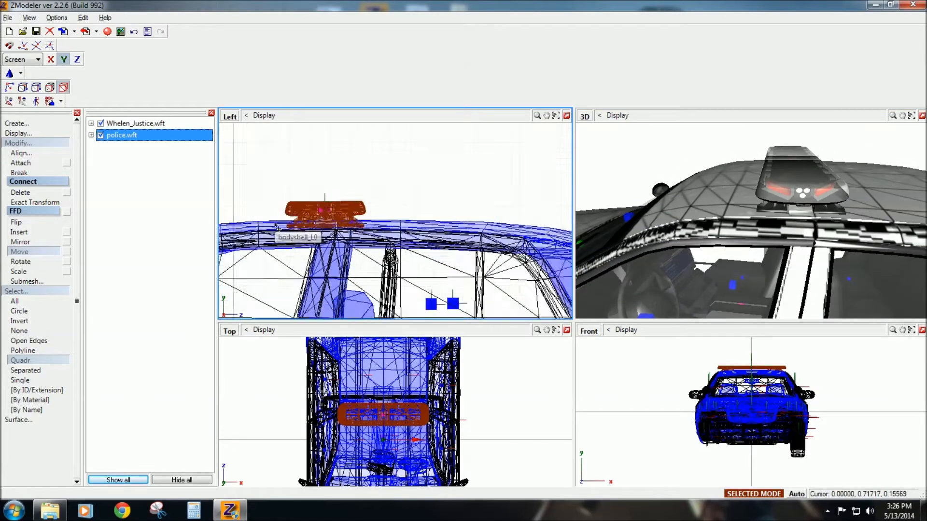
scroll(277, 247, "down", 1)
left_click(280, 272)
middle_click_drag(279, 262, 359, 196)
scroll(369, 226, "down", 3)
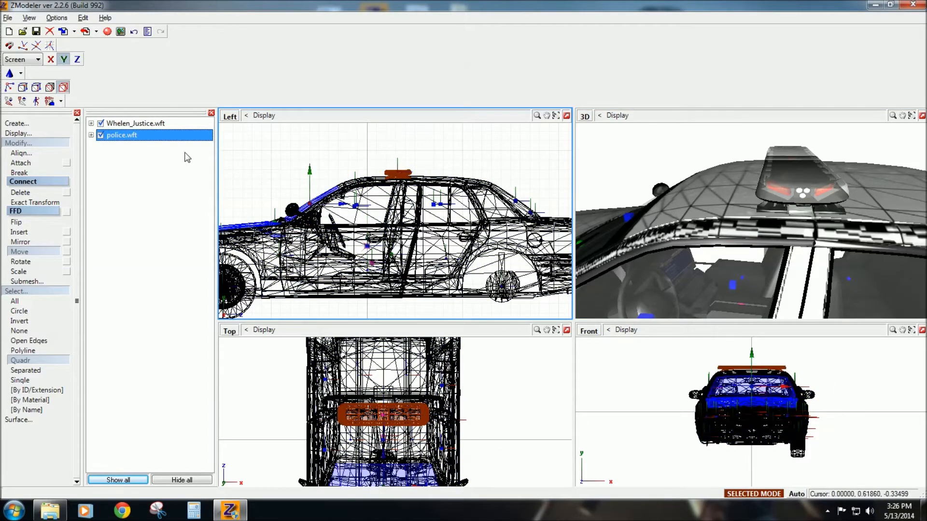
Step: Hide the police.wft car model and deselect the light bar's geometry in the Left view
left_click(101, 136)
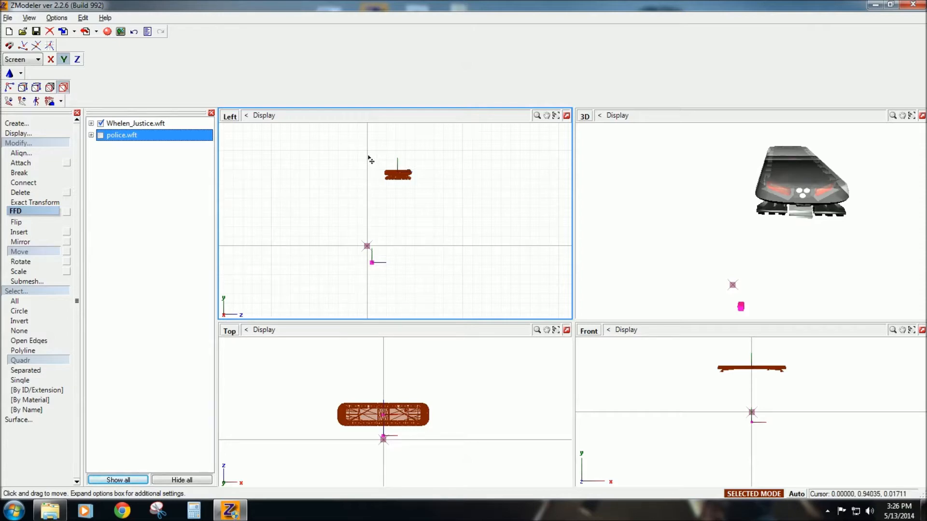
left_click_drag(411, 184, 448, 203)
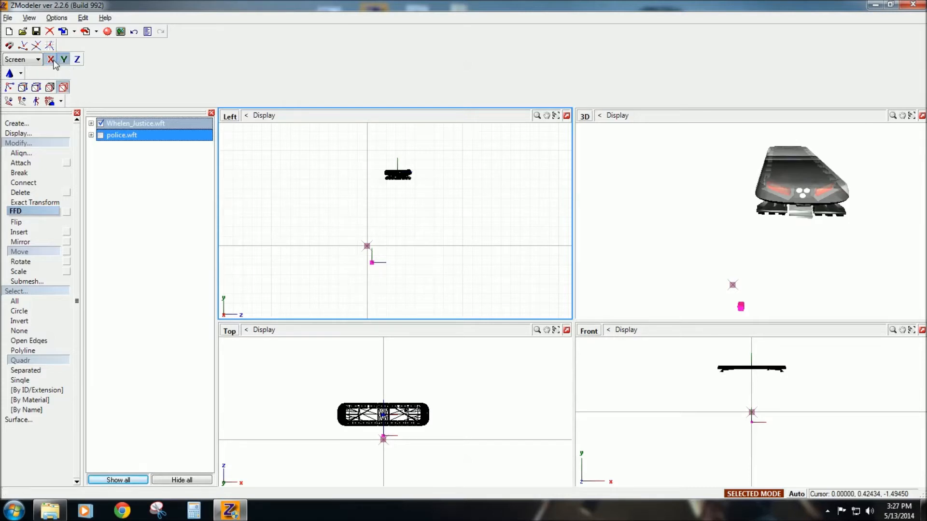
Step: Enable X-axis movement, move the pink dummy up to the light bar's front face in the Left view, and check its position in the 3D and Front views
left_click_drag(383, 285, 392, 211)
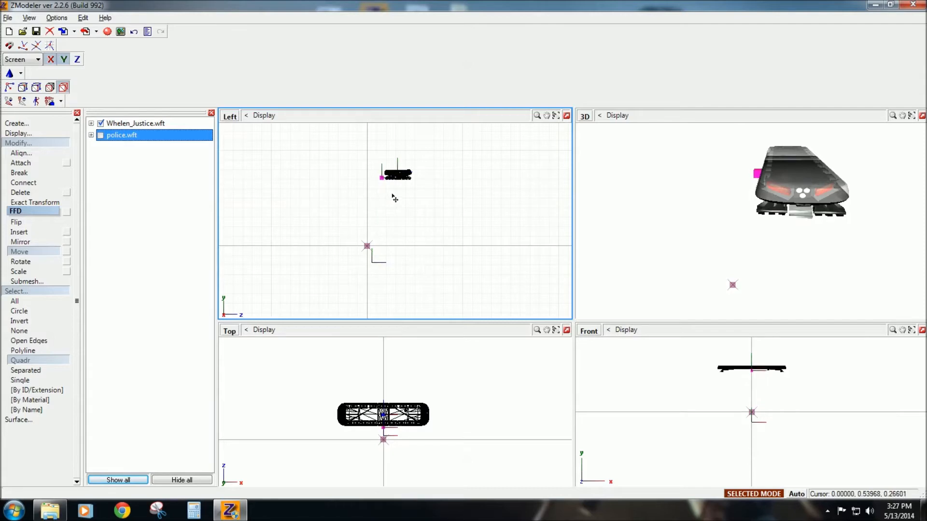
middle_click_drag(751, 193, 726, 291)
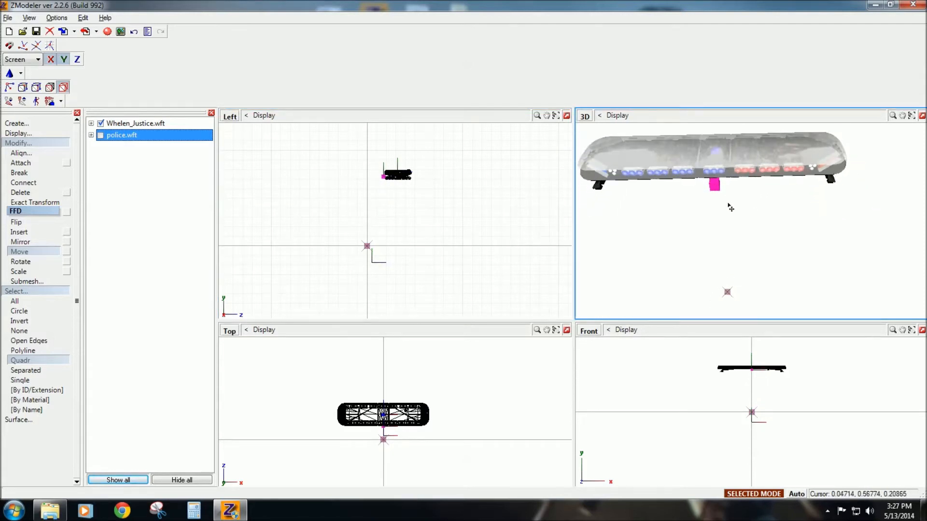
scroll(387, 165, "up", 3)
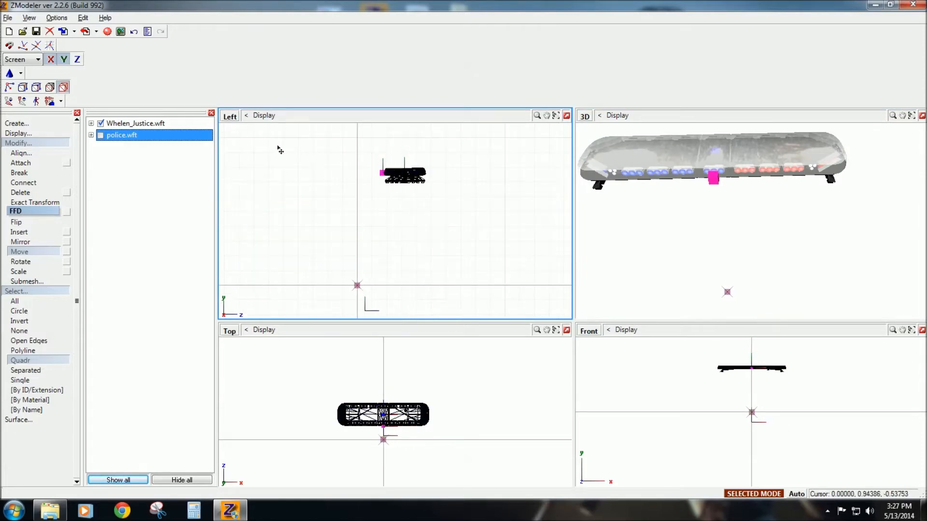
scroll(256, 146, "up", 2)
scroll(516, 166, "up", 1)
scroll(425, 183, "up", 4)
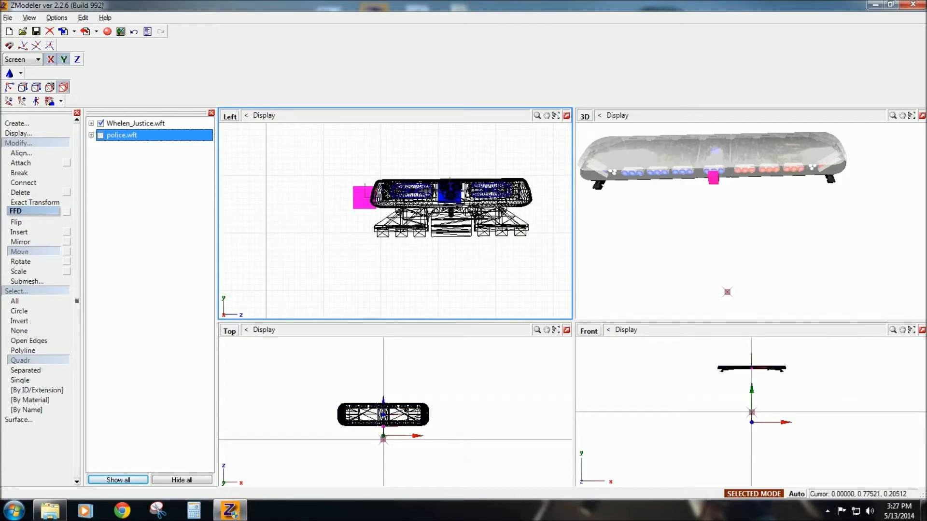
scroll(367, 225, "up", 1)
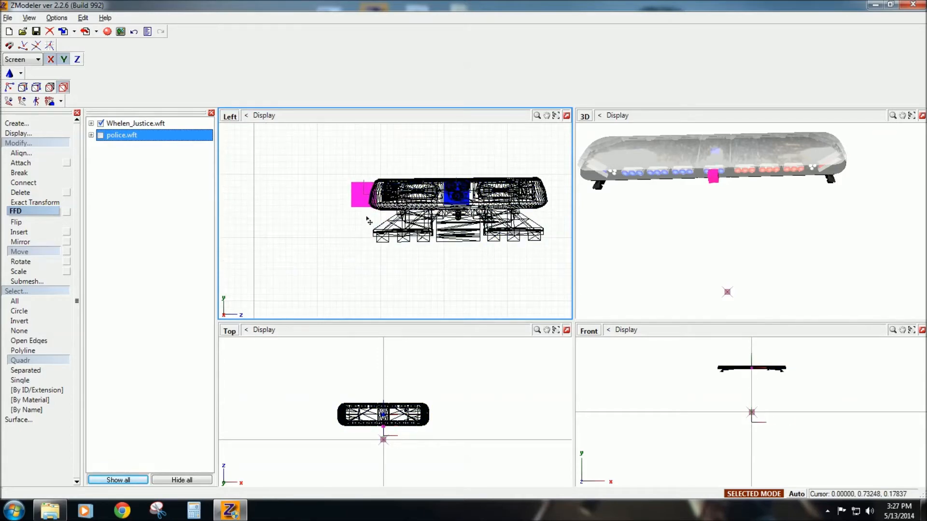
middle_click_drag(696, 180, 697, 168)
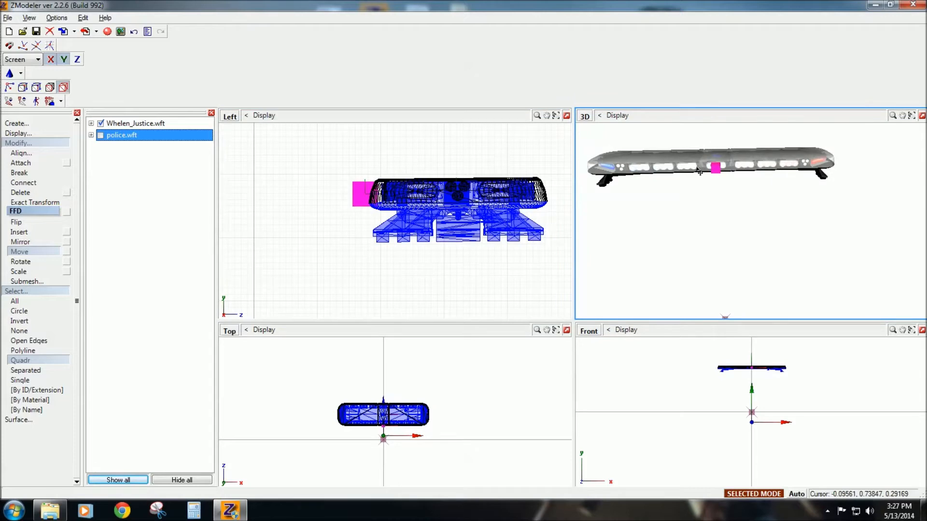
middle_click_drag(705, 361, 673, 387)
scroll(684, 396, "up", 1)
scroll(683, 396, "up", 5)
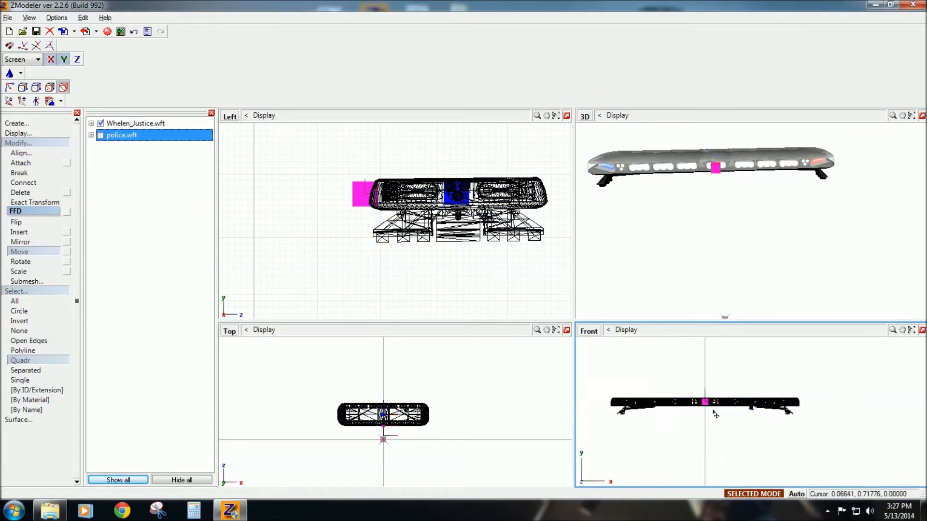
scroll(708, 415, "up", 1)
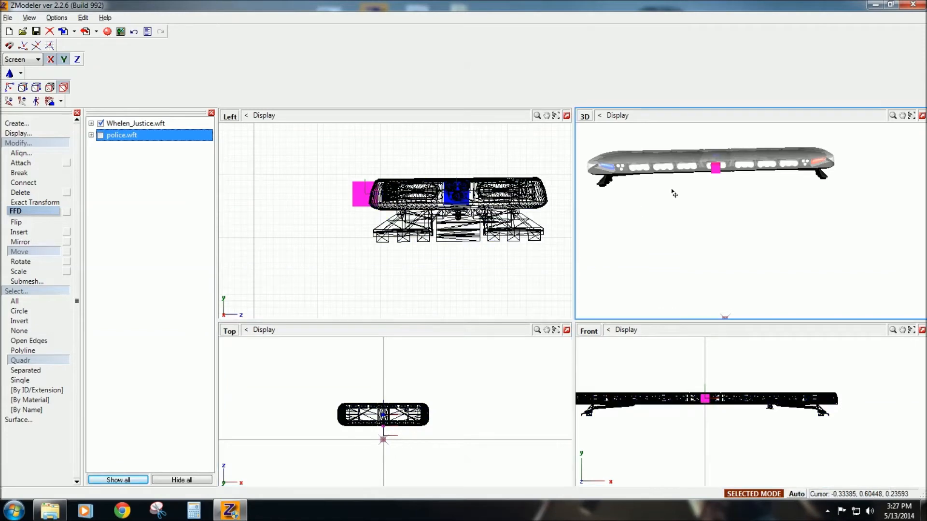
Step: Move the pink dummy along the centre line in the Top view until it sits on the light bar's front edge
scroll(377, 429, "up", 5)
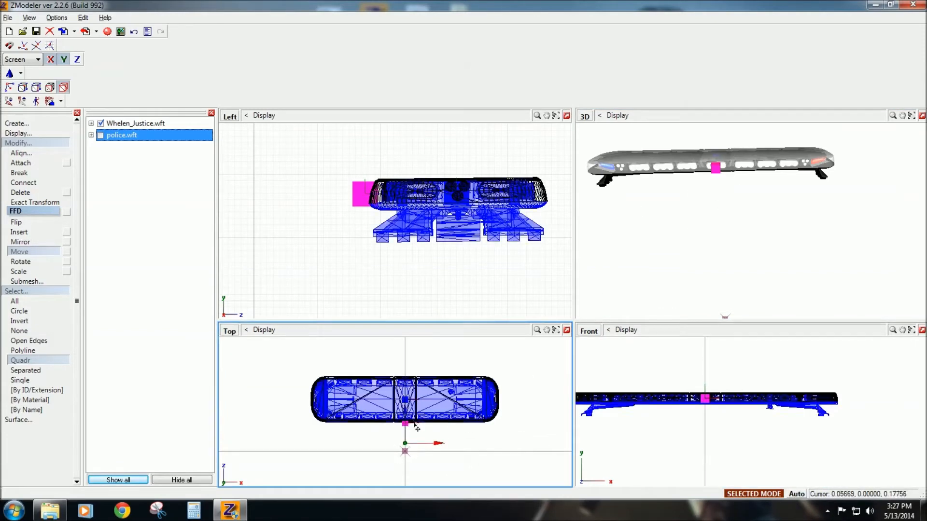
scroll(414, 438, "up", 3)
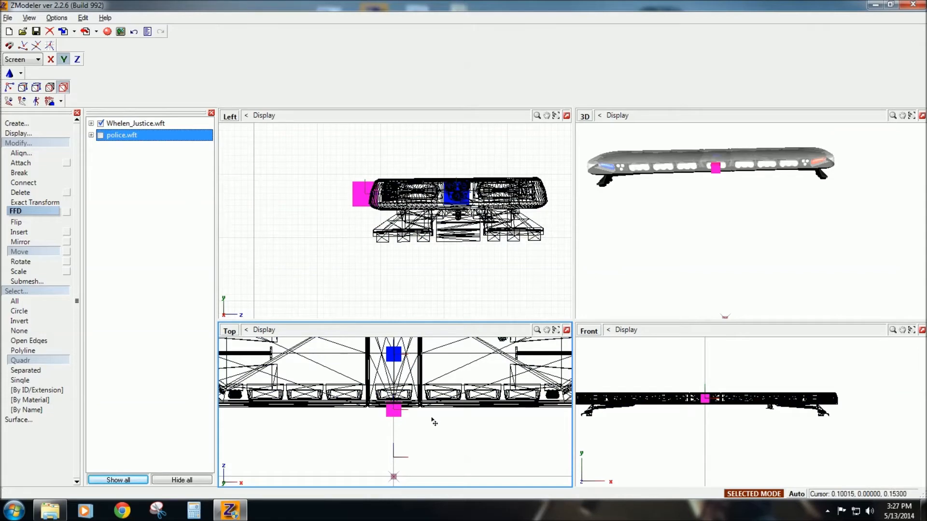
left_click_drag(433, 422, 433, 415)
middle_click_drag(761, 238, 765, 205)
left_click(444, 409)
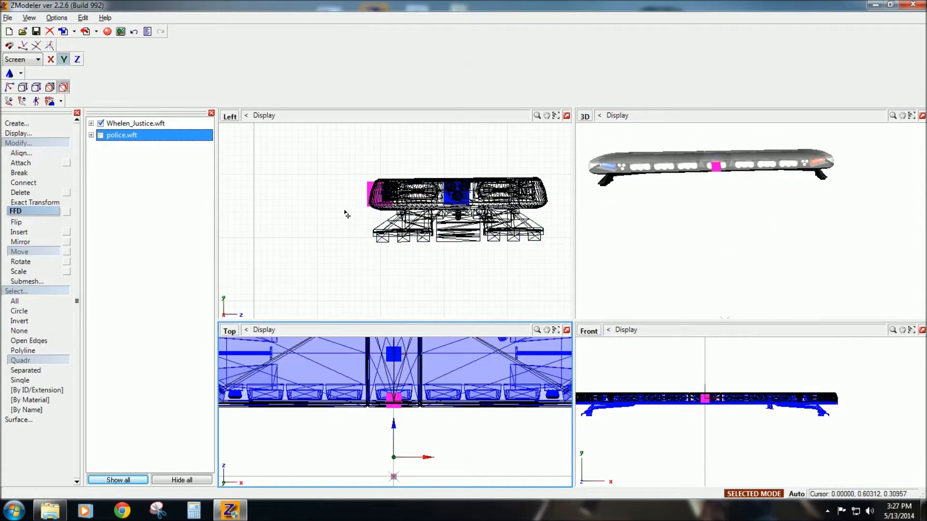
Step: Deselect the front dummy with a selection frame around the whole light bar in the Left view
scroll(410, 360, "down", 2)
scroll(425, 401, "down", 4)
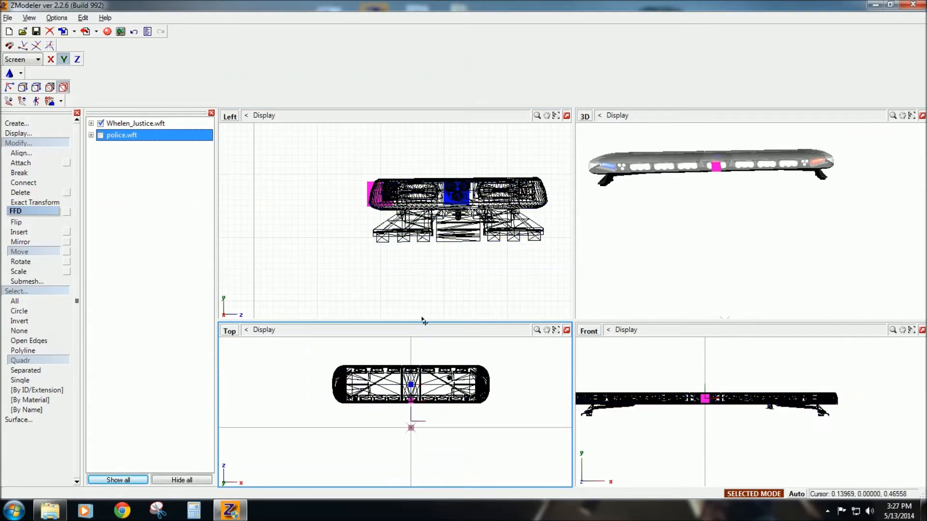
scroll(404, 275, "down", 4)
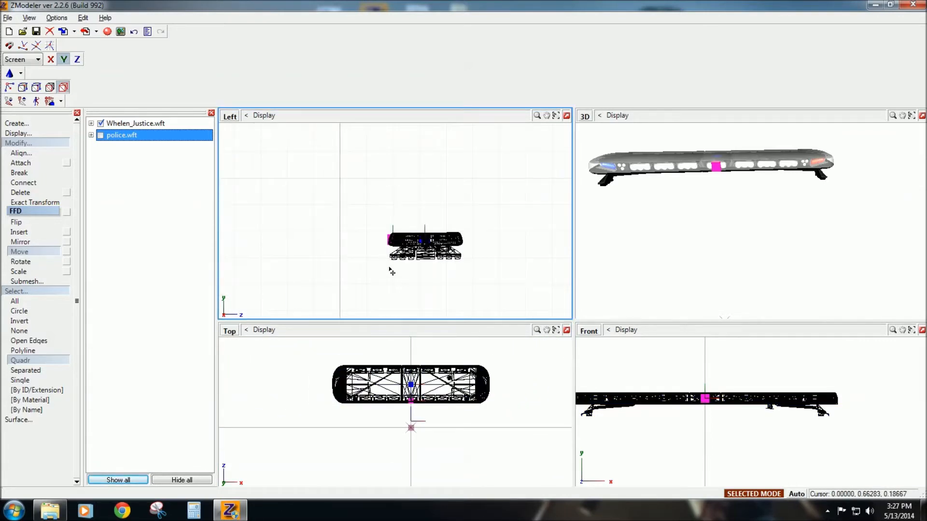
left_click_drag(361, 203, 479, 289)
left_click(714, 175)
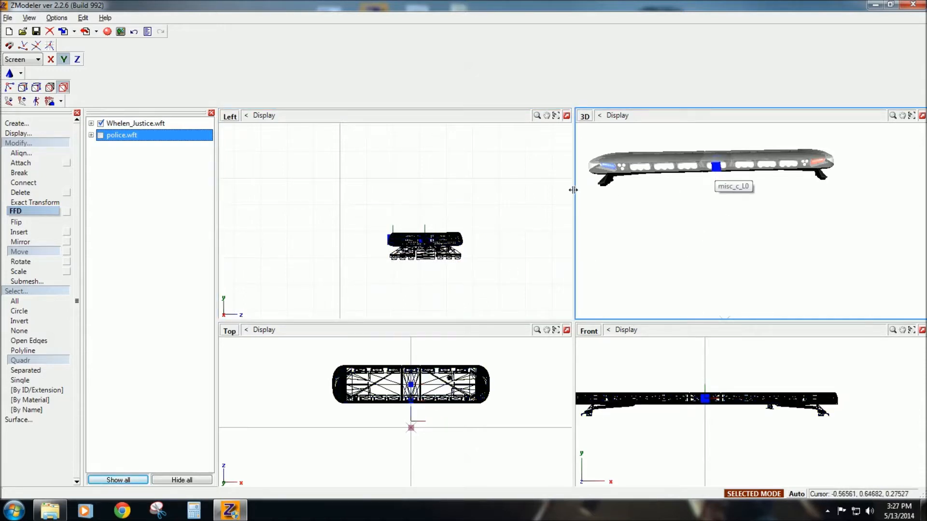
left_click(451, 208)
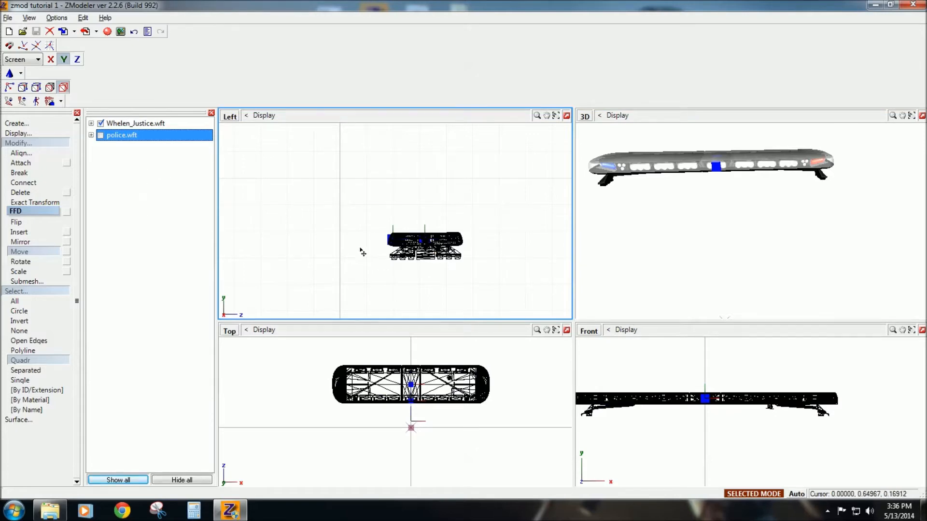
Step: Show the police.wft model again and inspect the mounted light bar on the whole car in an enlarged 3D view
left_click(101, 136)
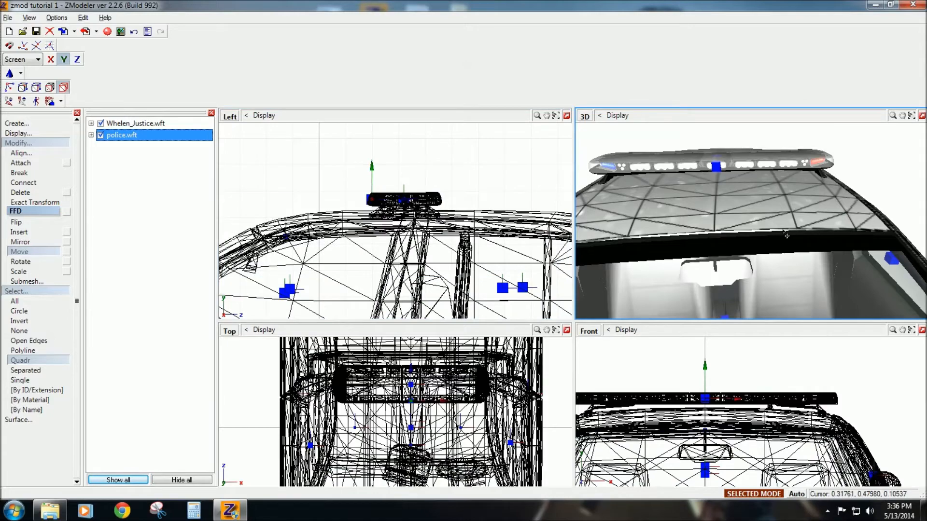
middle_click_drag(788, 233, 892, 162)
left_click(922, 116)
scroll(631, 317, "down", 7)
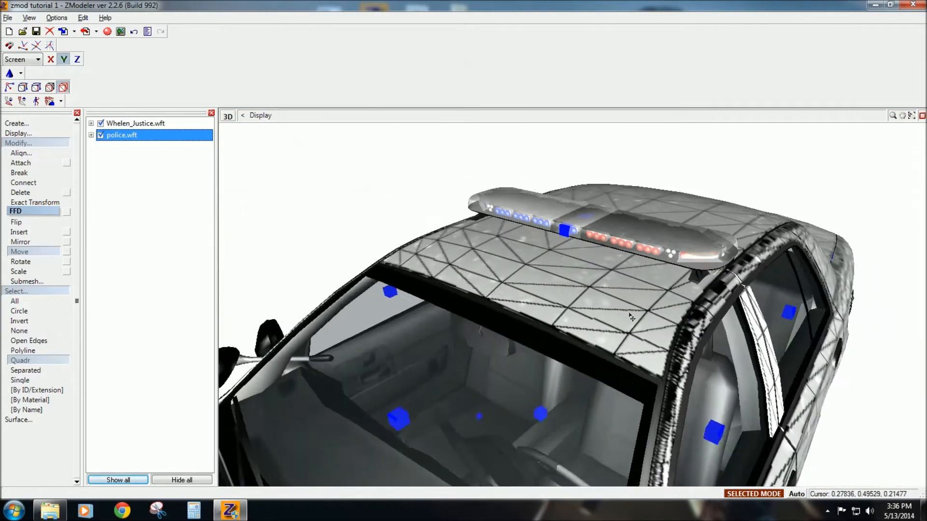
middle_click_drag(628, 316, 562, 296)
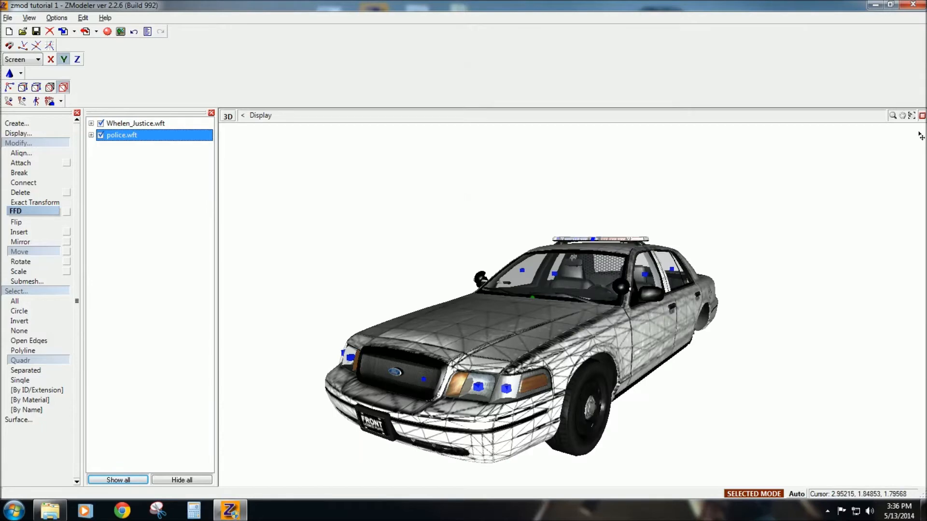
left_click(921, 116)
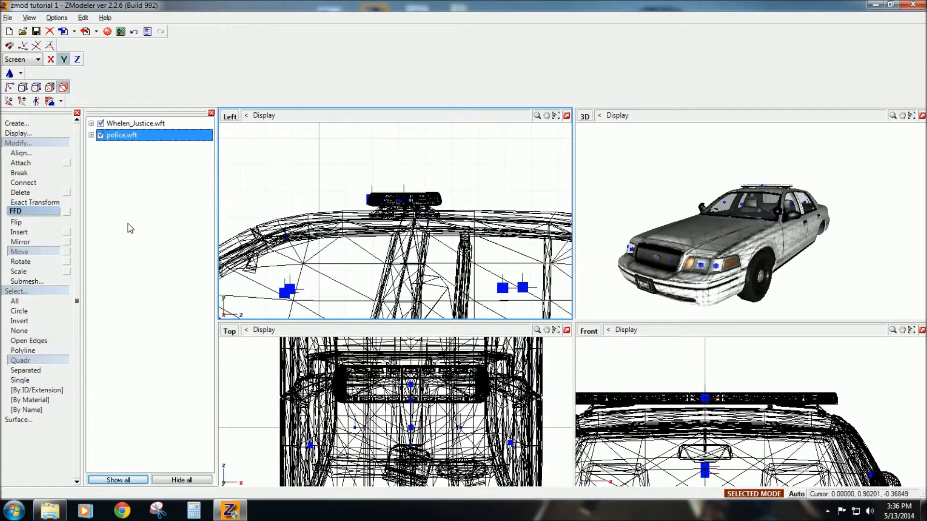
Step: Expand the Whelen_Justice.wft hierarchy, rename its helper node as ELS, and collapse the misc_c branch
left_click(91, 124)
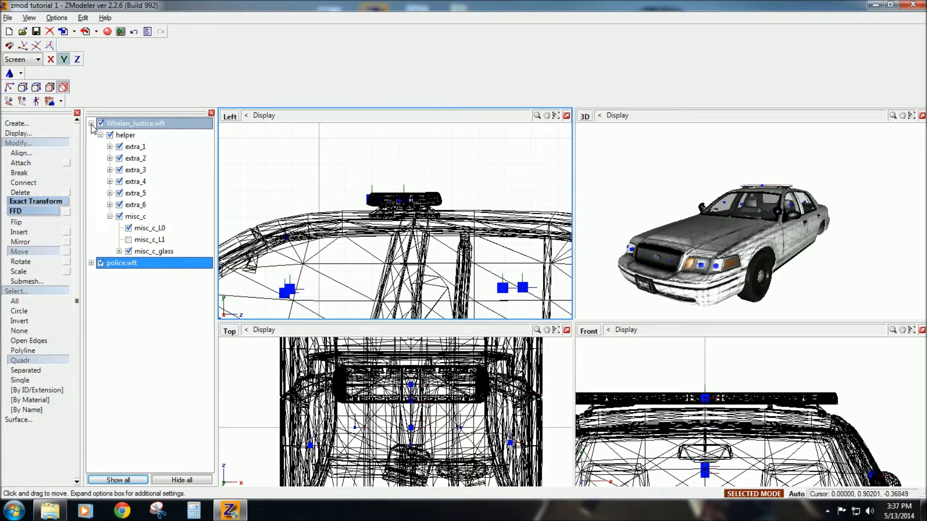
left_click(144, 136)
left_click(144, 135)
left_click_drag(144, 135, 125, 133)
type("ELS")
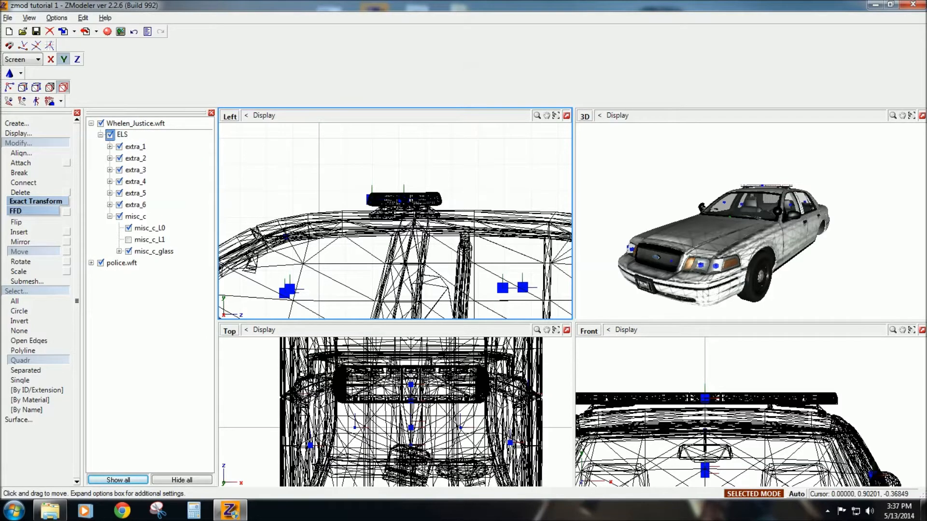
left_click(110, 217)
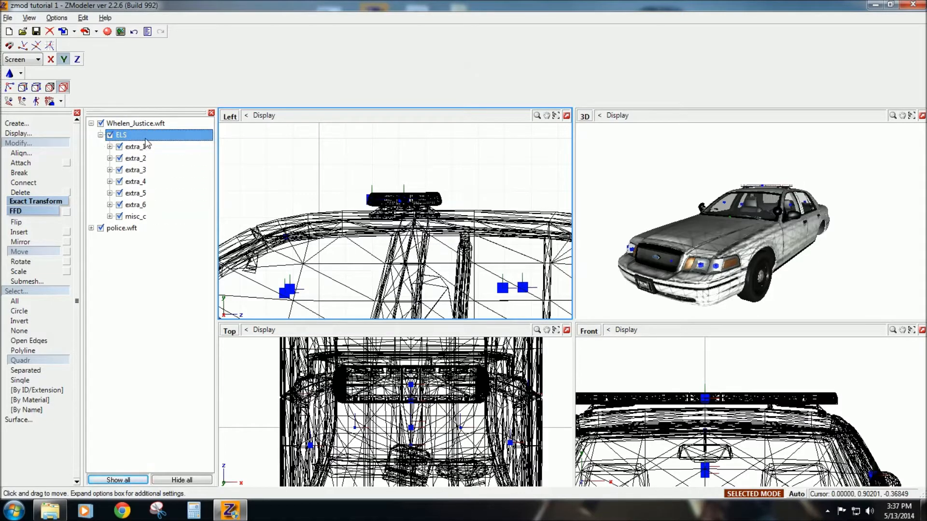
Step: Move the ELS node from Whelen_Justice.wft into the chassis of police.wft, between chassis_L1 and the extra's group
left_click(92, 229)
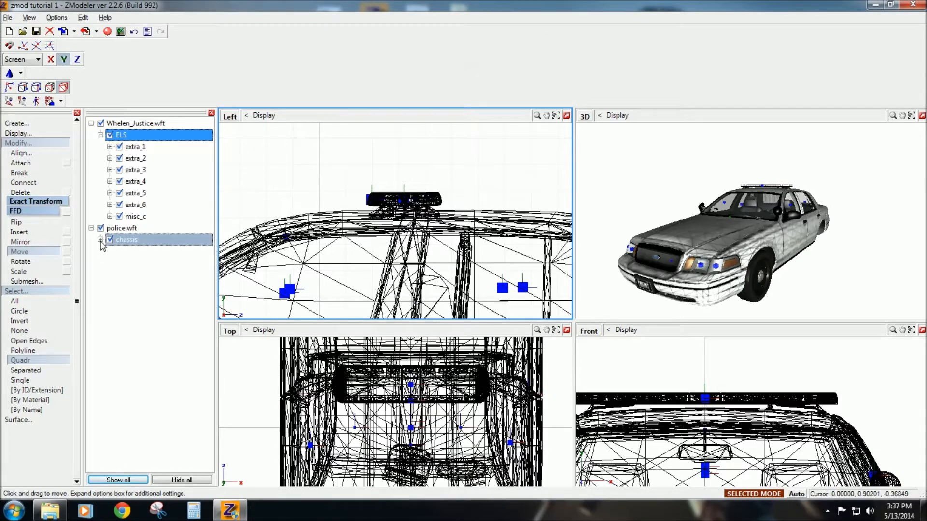
left_click(101, 240)
scroll(125, 272, "down", 1)
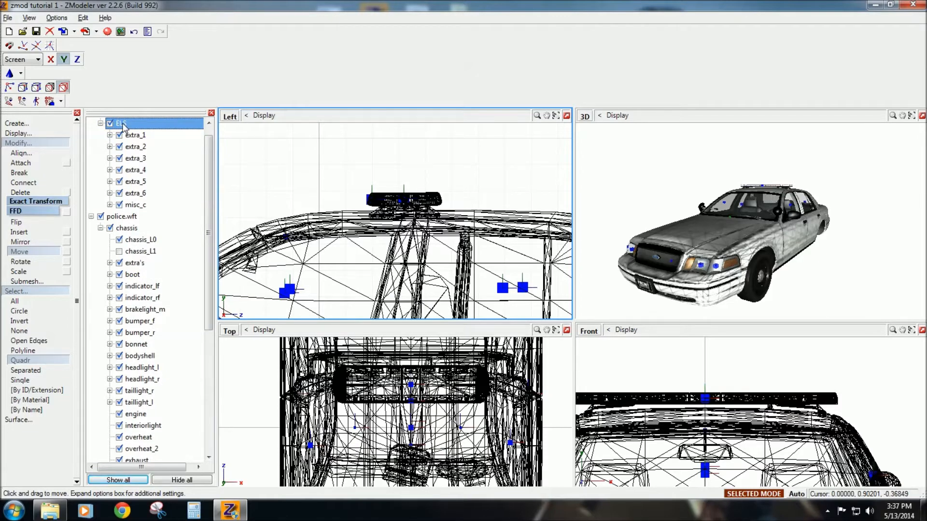
left_click_drag(123, 126, 135, 298)
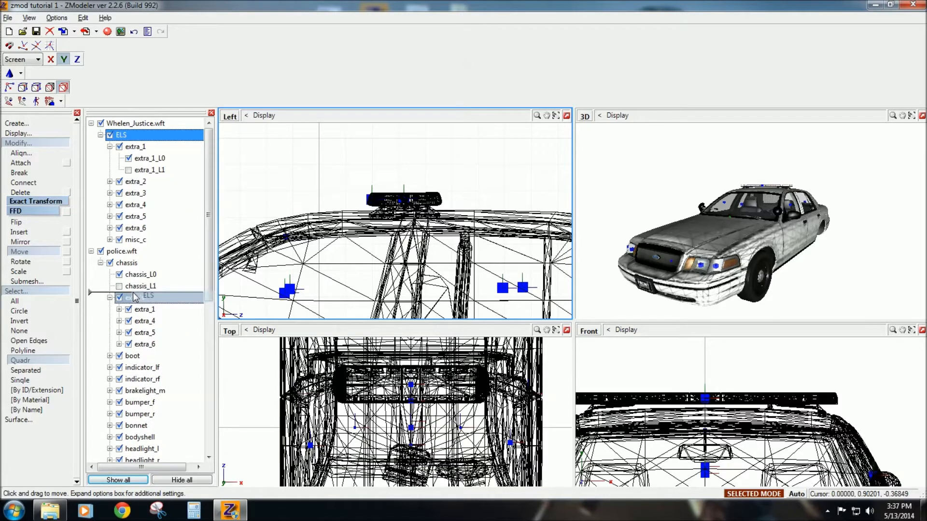
left_click_drag(135, 298, 134, 298)
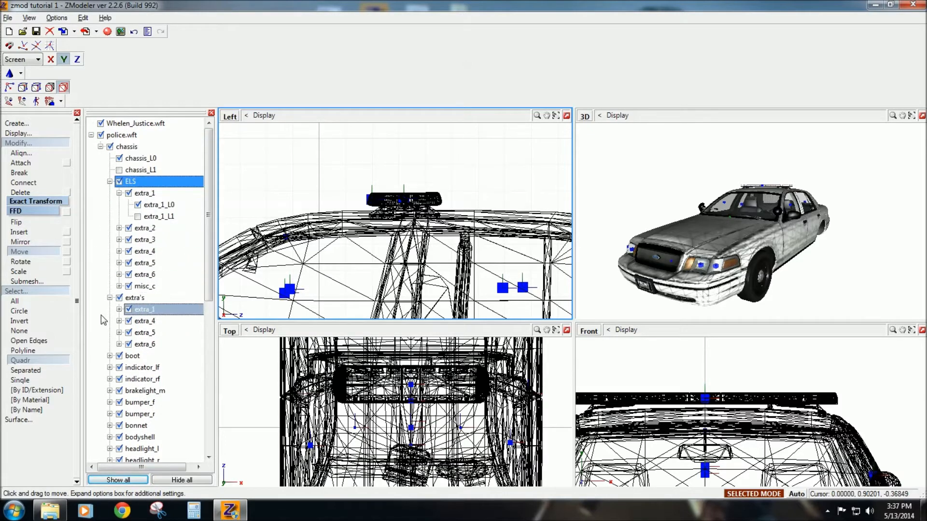
Step: Collapse the extra's group and delete the emptied Whelen_Justice.wft node from the hierarchy
left_click(110, 298)
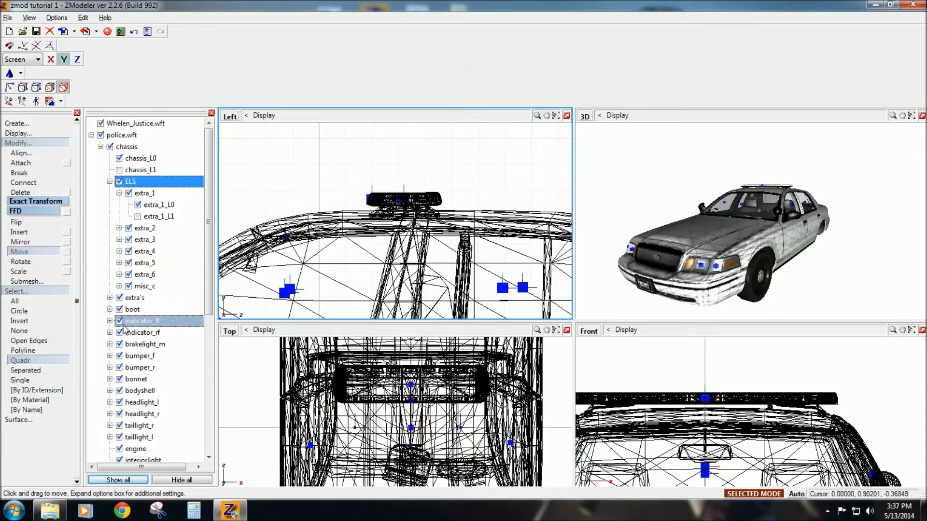
left_click(126, 126)
right_click(125, 124)
mouse_move(143, 129)
left_click(208, 127)
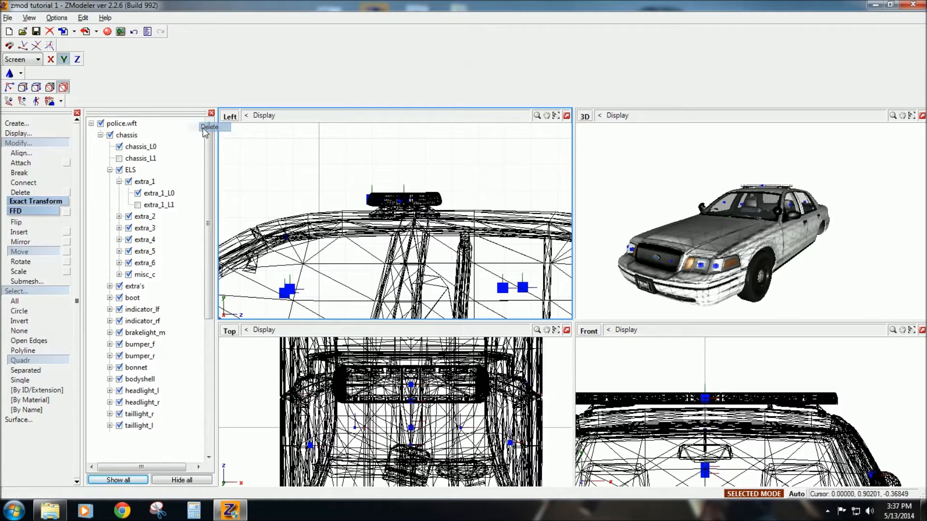
Step: Collapse the ELS branch and delete the car's original extra's group, containing extra_1, extra_4, extra_5 and extra_6, from the chassis
left_click(140, 182)
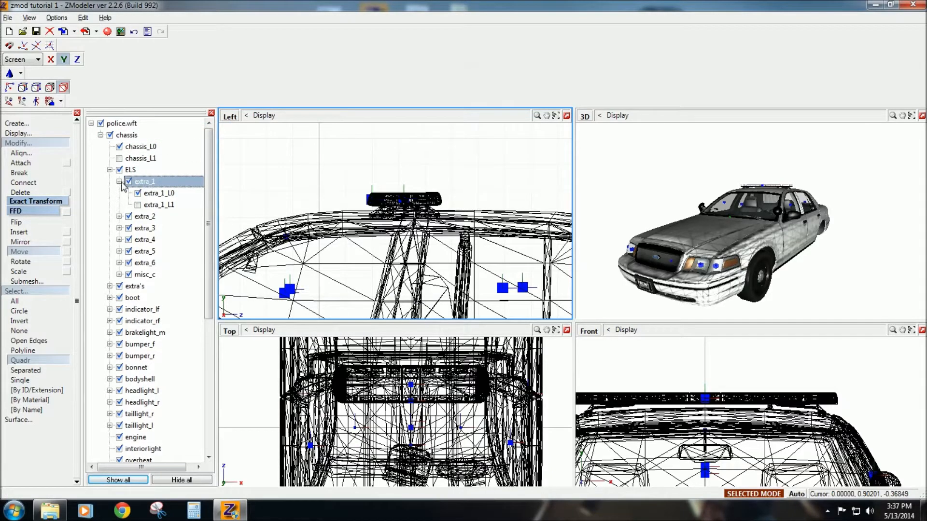
left_click(120, 182)
left_click(111, 170)
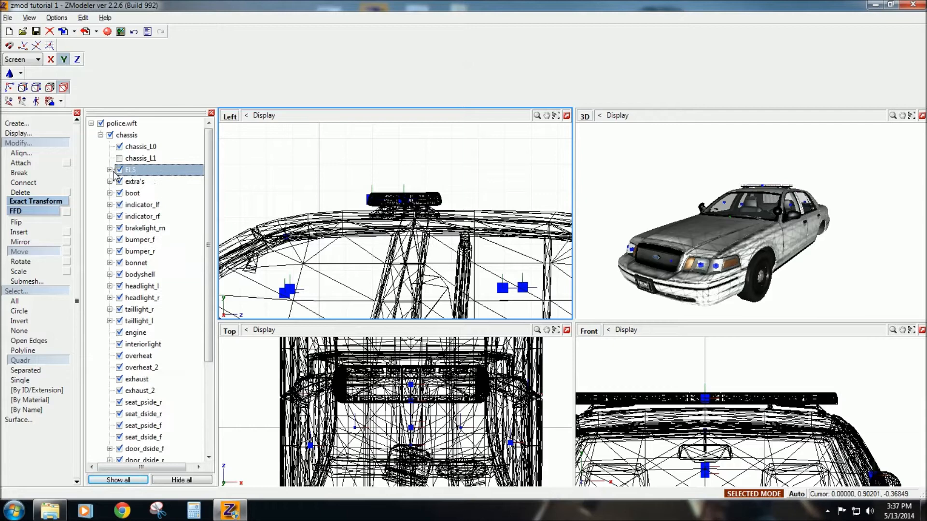
left_click(110, 181)
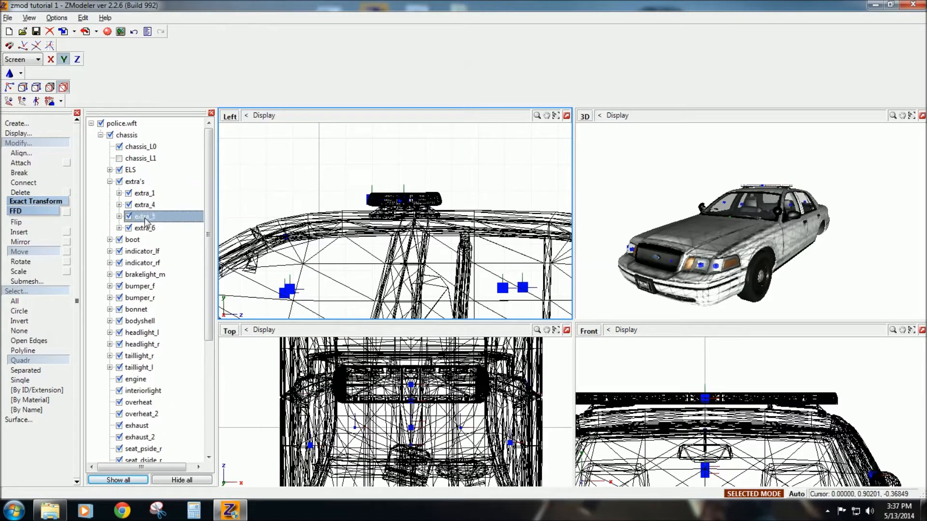
middle_click_drag(792, 235, 656, 231)
left_click(172, 195)
left_click(121, 186)
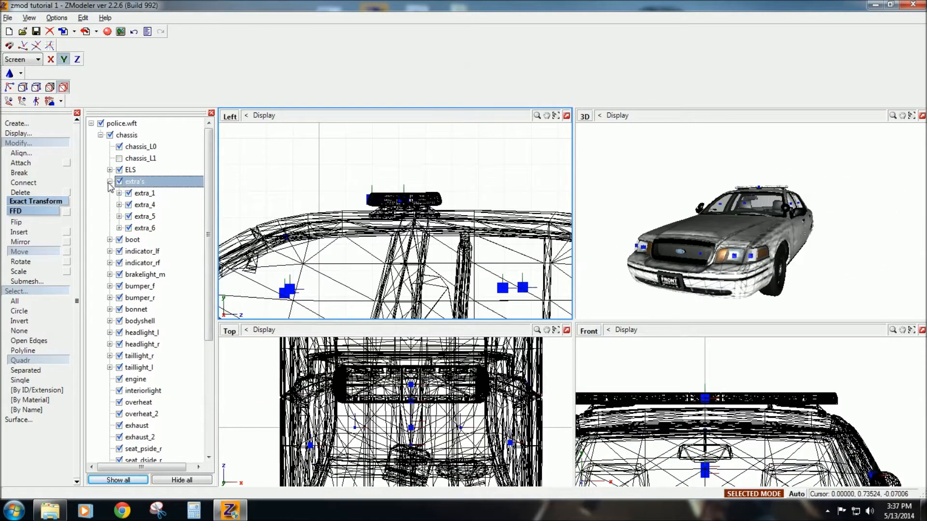
left_click(109, 182)
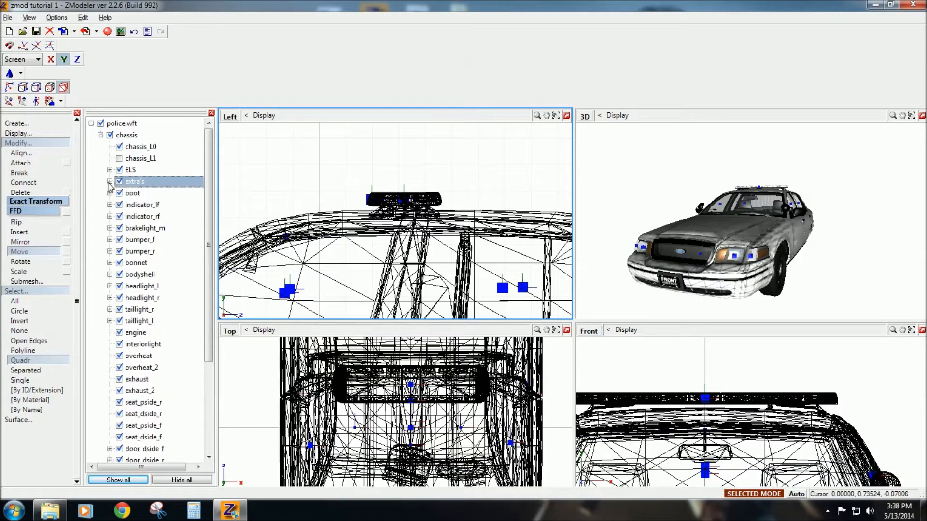
right_click(137, 188)
mouse_move(162, 190)
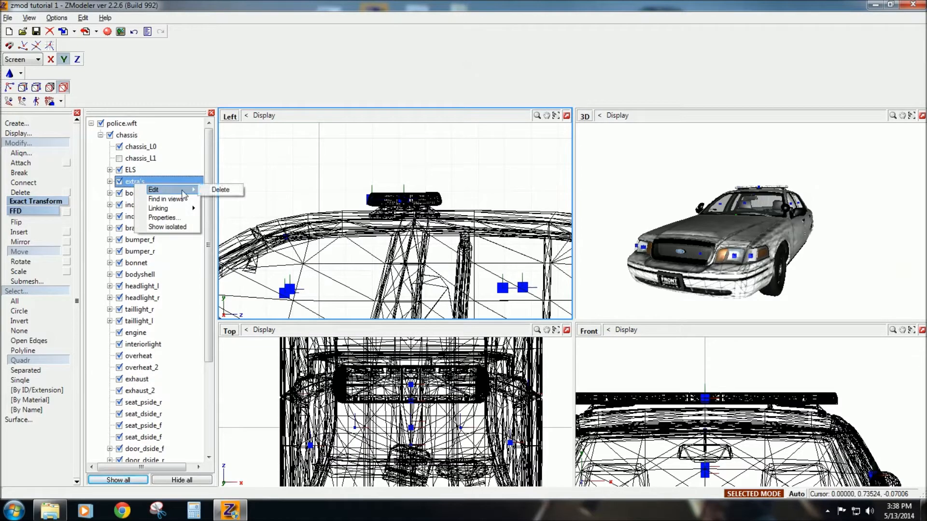
left_click(218, 192)
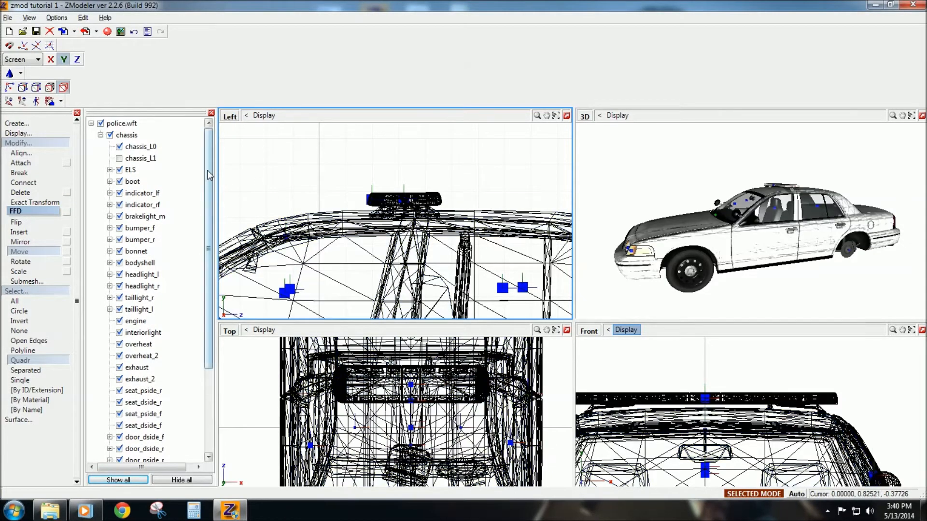
Step: Examine which part of the car misc_d holds by toggling its visibility and looking inside the cabin in the 3D view
scroll(211, 199, "down", 1)
left_click_drag(212, 200, 215, 287)
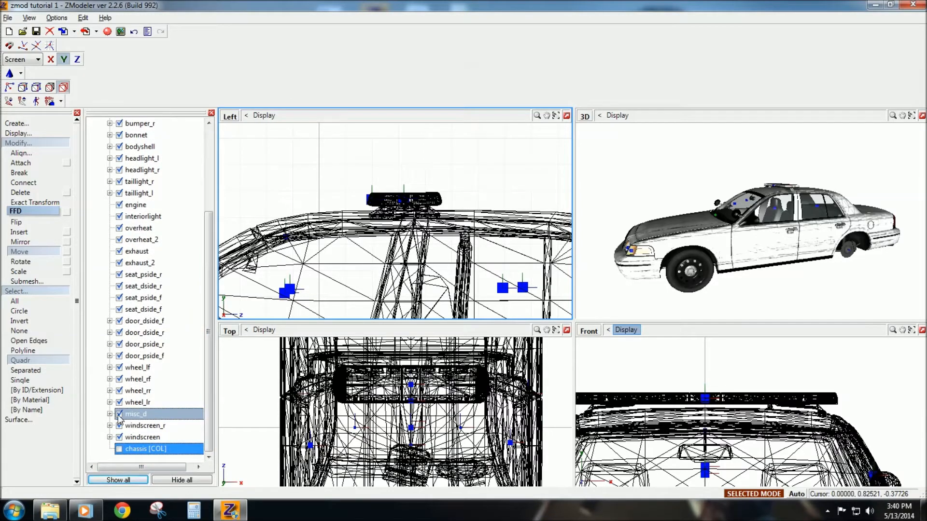
middle_click_drag(468, 265, 448, 202)
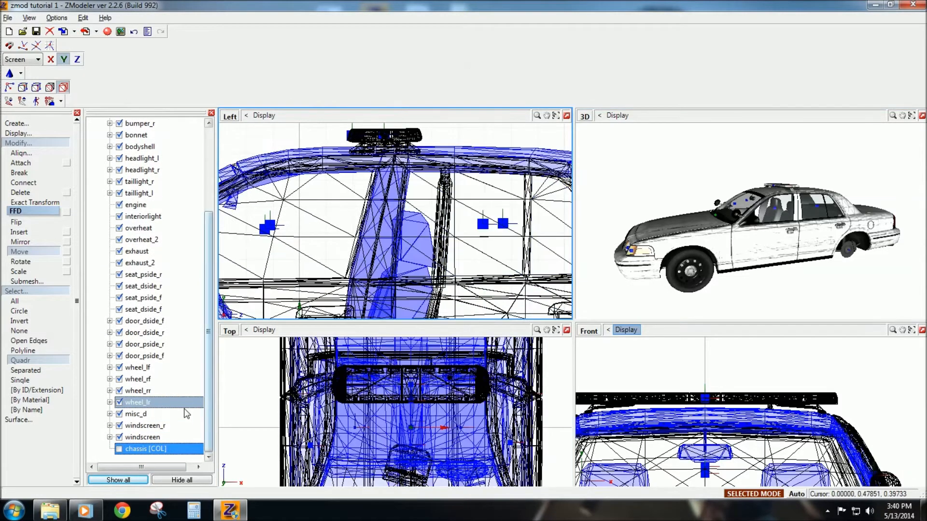
left_click(119, 414)
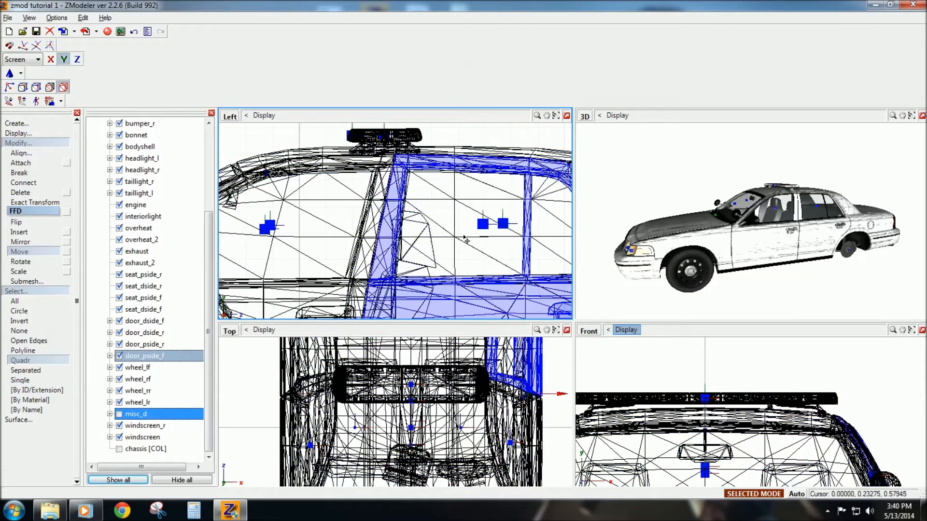
left_click(119, 414)
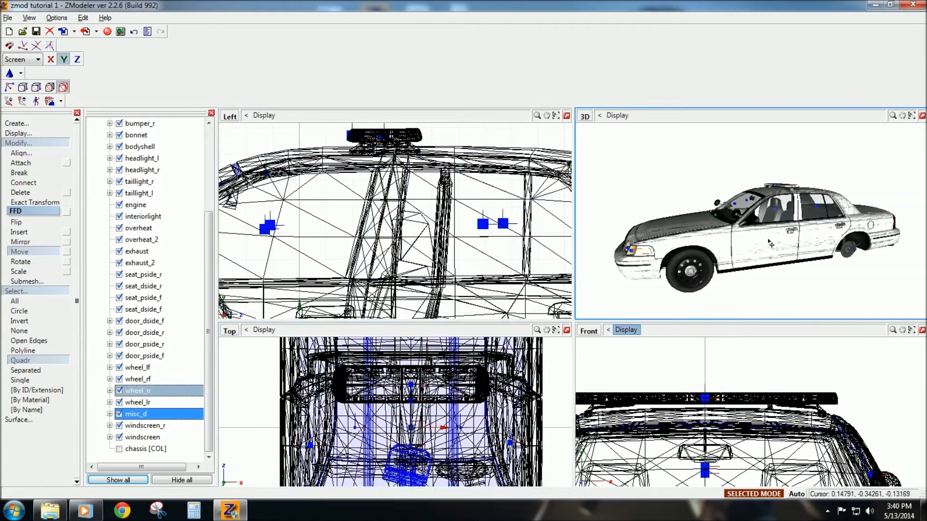
scroll(754, 245, "up", 5)
scroll(754, 245, "up", 8)
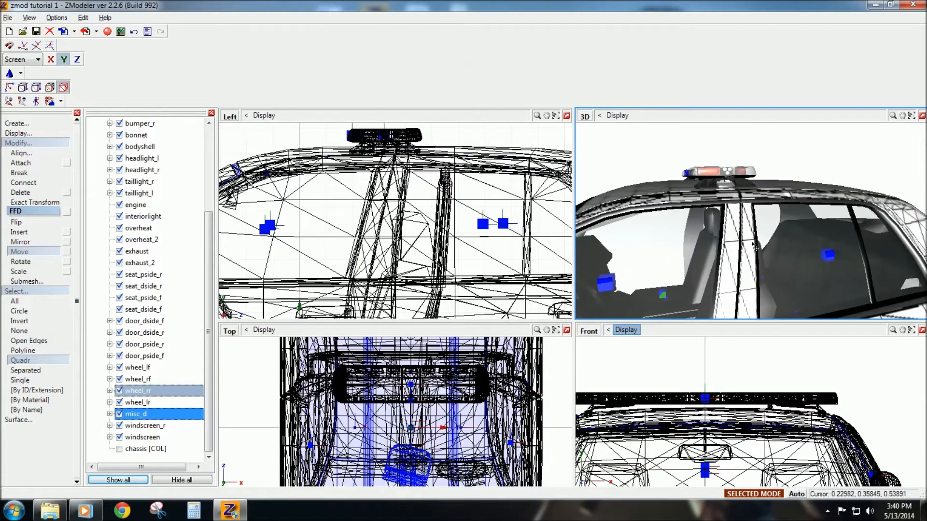
scroll(756, 250, "up", 6)
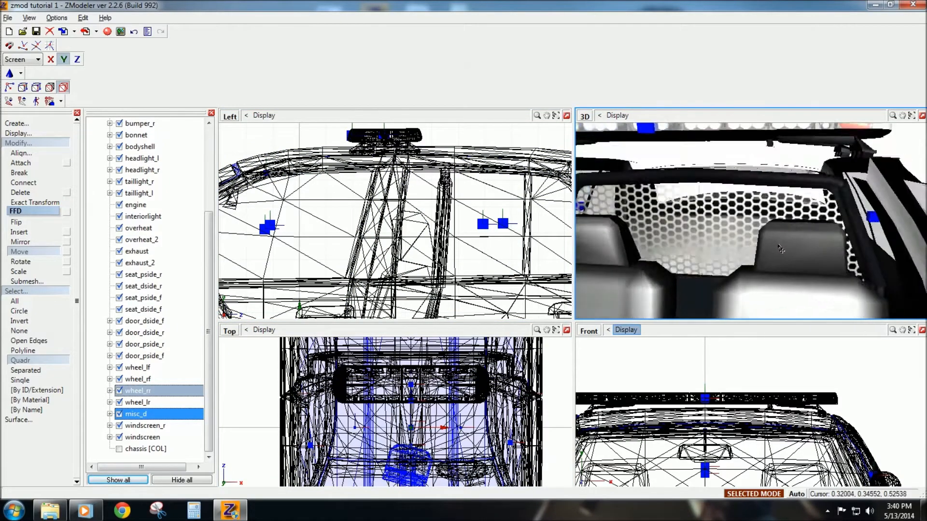
scroll(742, 251, "down", 12)
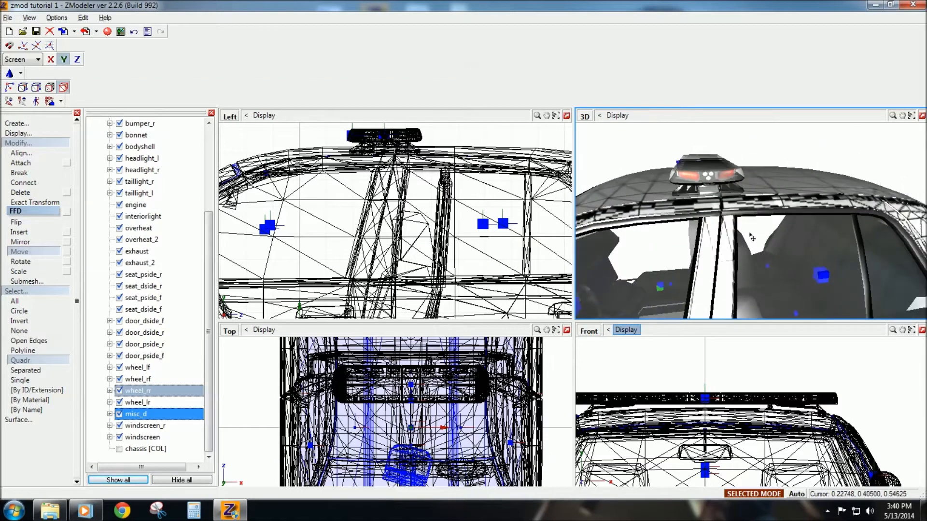
scroll(703, 275, "down", 10)
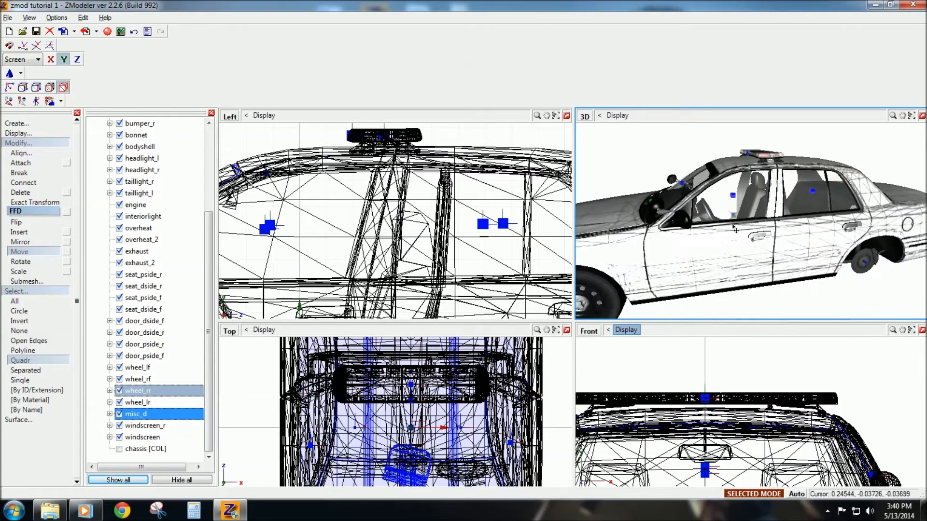
Step: Examine the contents of the ELS branch in the chassis and look over the car in the 3D view
middle_click_drag(736, 248, 337, 306)
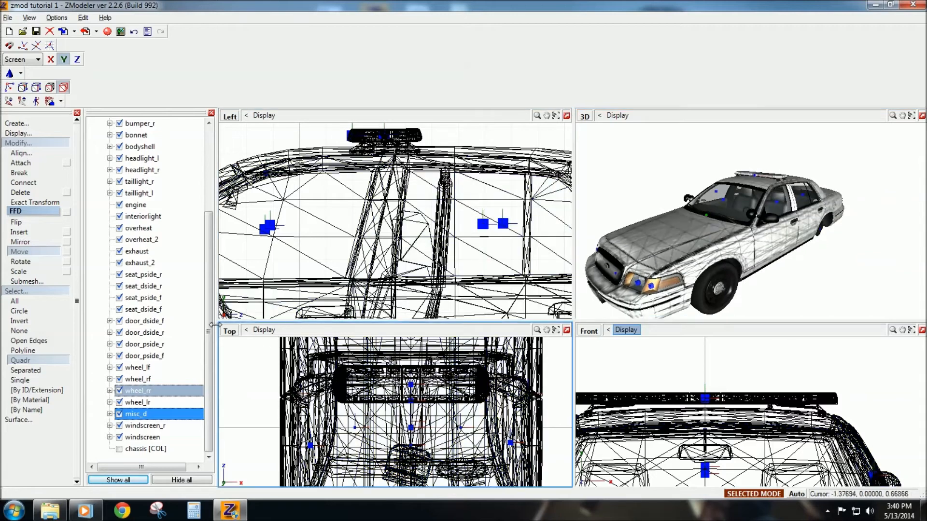
left_click_drag(209, 329, 224, 237)
left_click(226, 237)
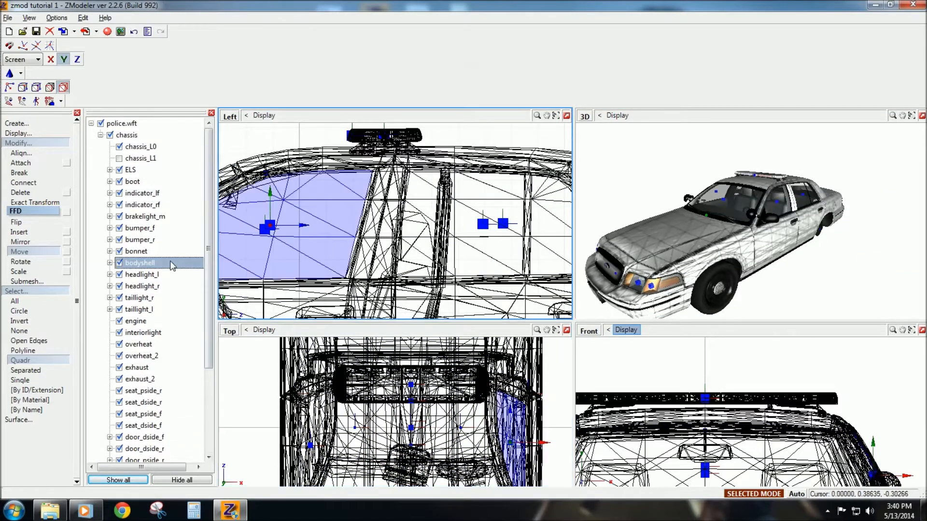
left_click(110, 170)
left_click(119, 251)
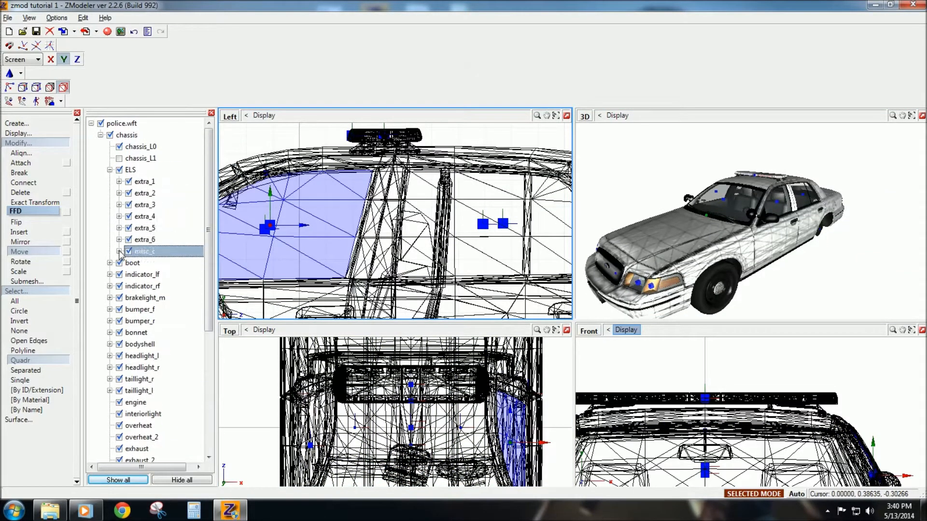
left_click(110, 170)
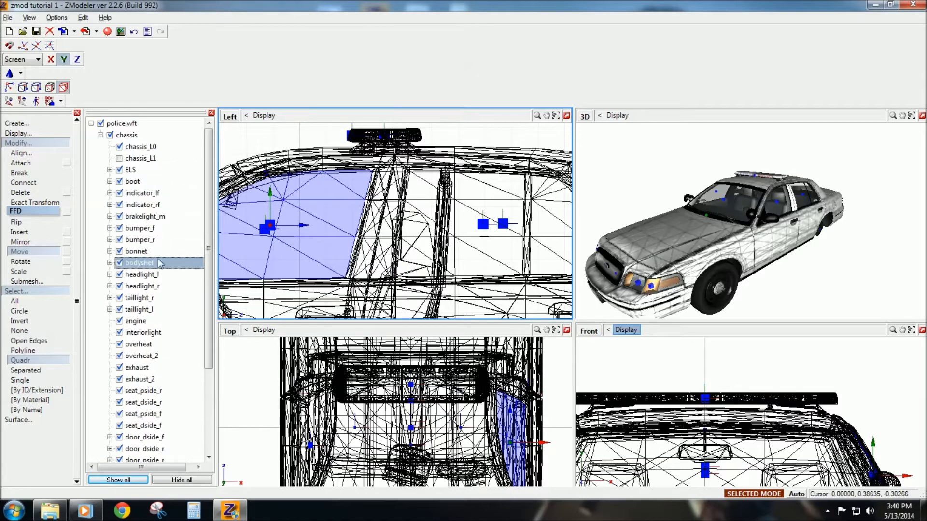
middle_click_drag(765, 237, 737, 235)
left_click(512, 231)
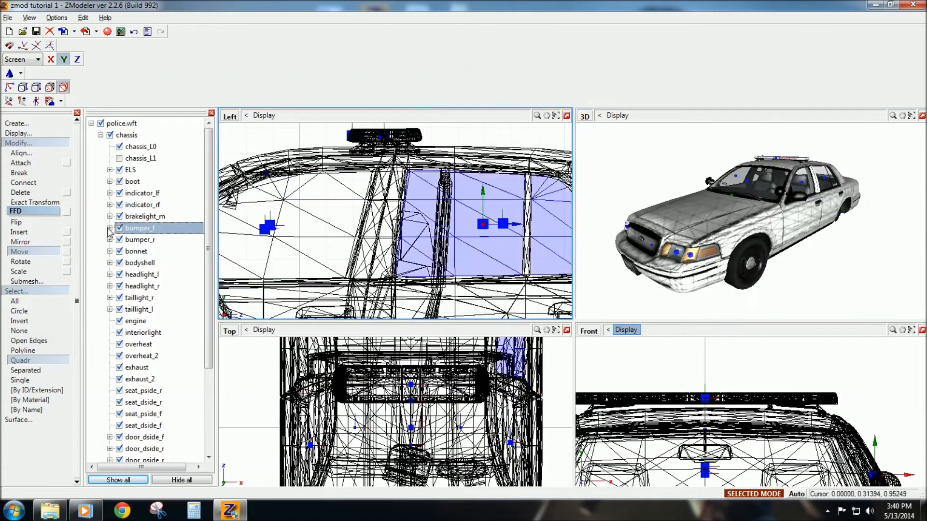
Step: Start exporting the model, create a folder named "test car" inside zmod tutorial, and open it as the destination
left_click(86, 32)
left_click(454, 152)
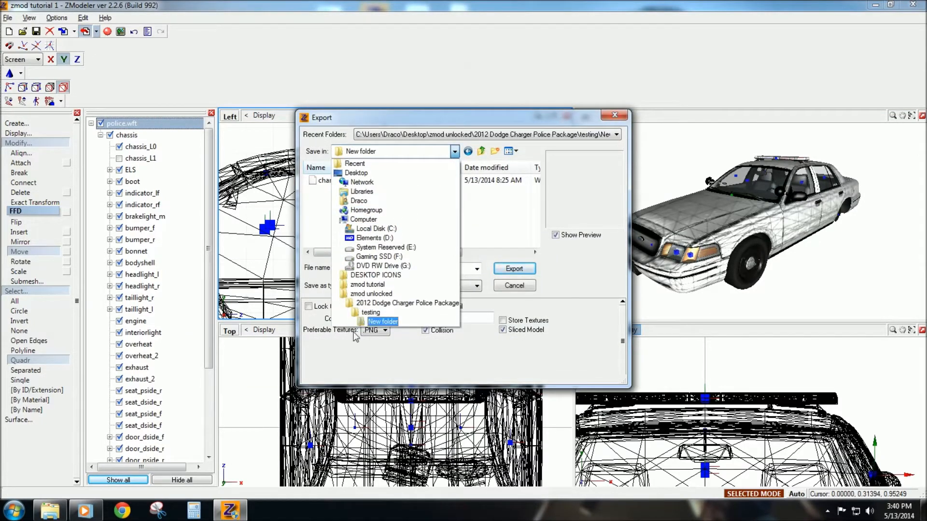
left_click(368, 286)
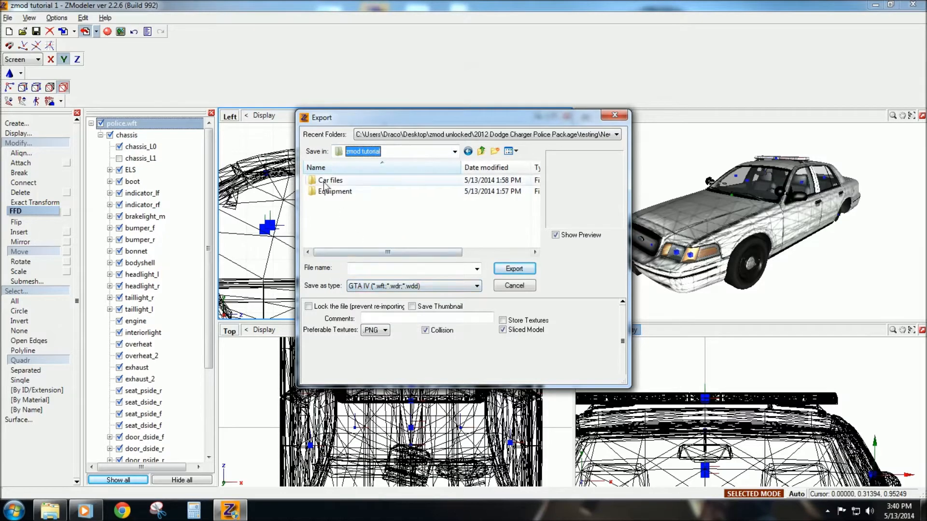
right_click(339, 217)
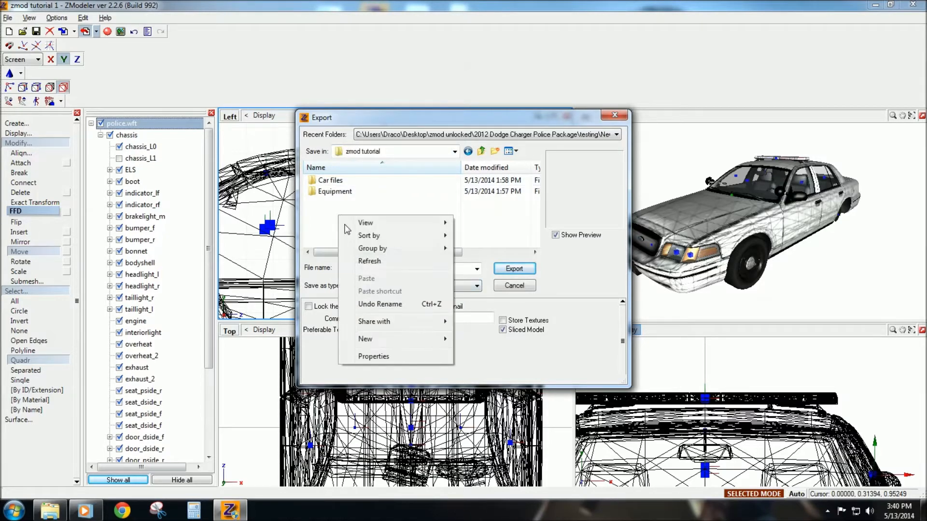
mouse_move(424, 339)
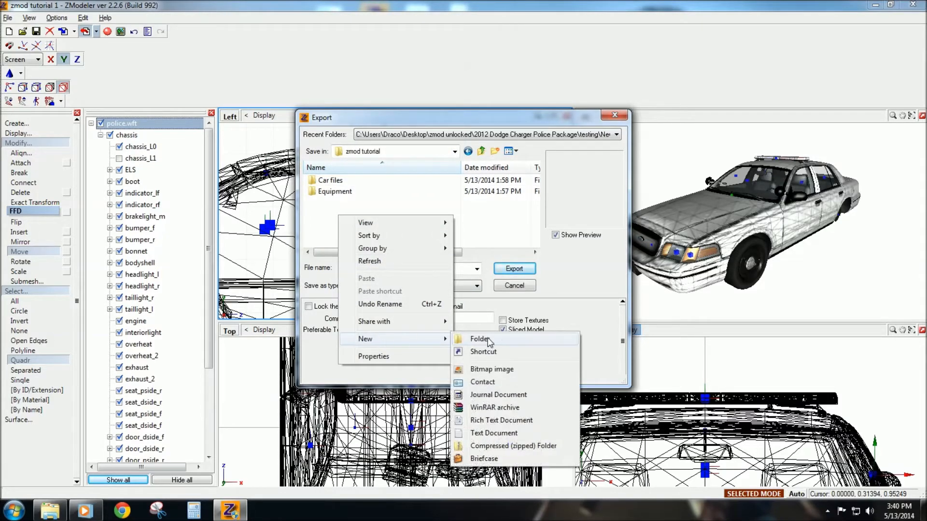
left_click(483, 339)
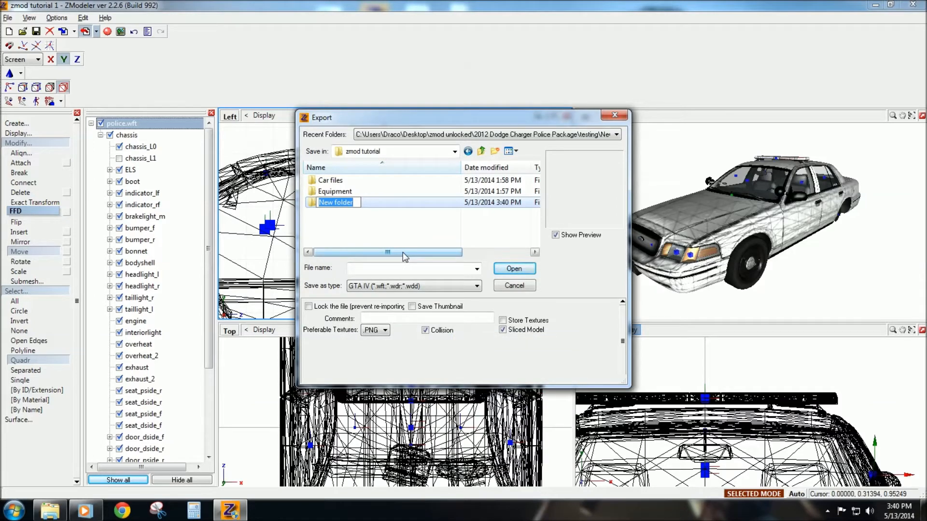
type("test car")
left_click(347, 209)
double_click(335, 203)
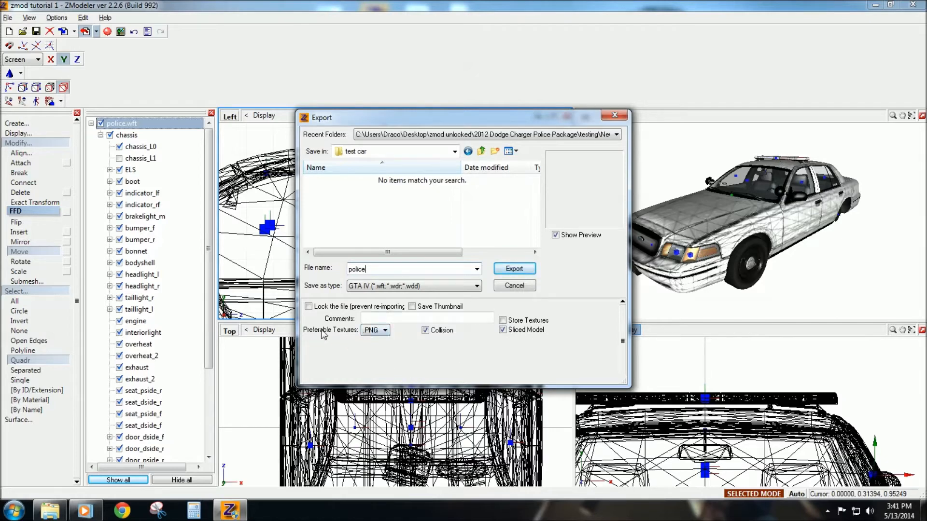
Step: Export the car as police in GTA IV format, keeping PNG as the preferable texture type
left_click(370, 335)
left_click(370, 335)
left_click(512, 273)
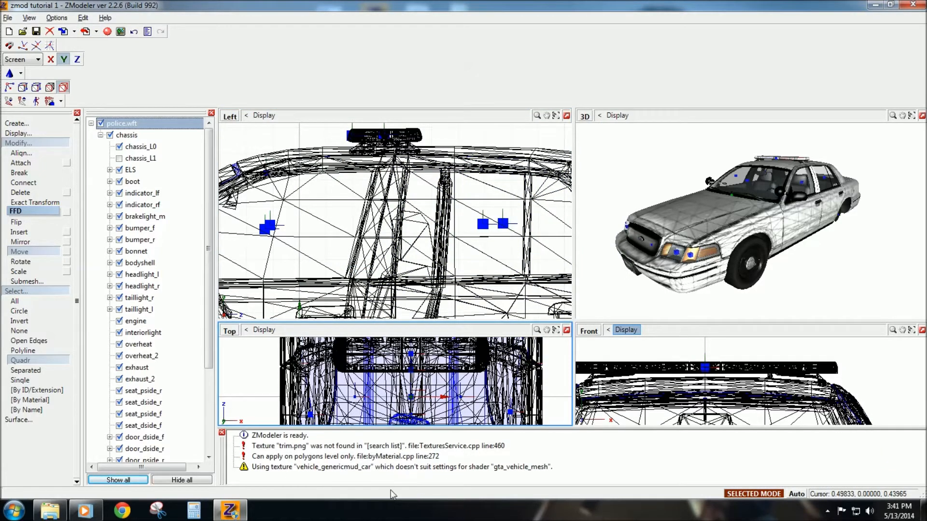
Step: Examine the messages logged for the export and the car's appearance in the 3D view
left_click(292, 449)
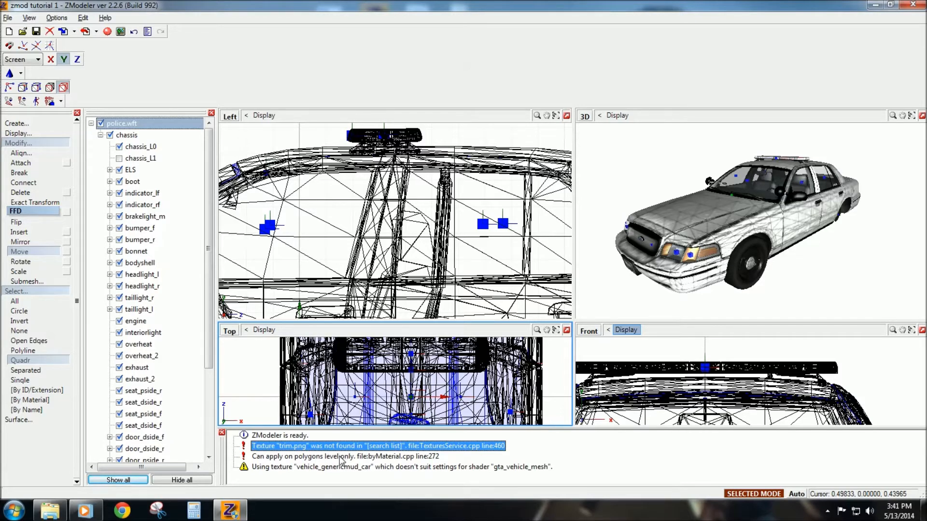
left_click(742, 282)
middle_click_drag(749, 251, 755, 247)
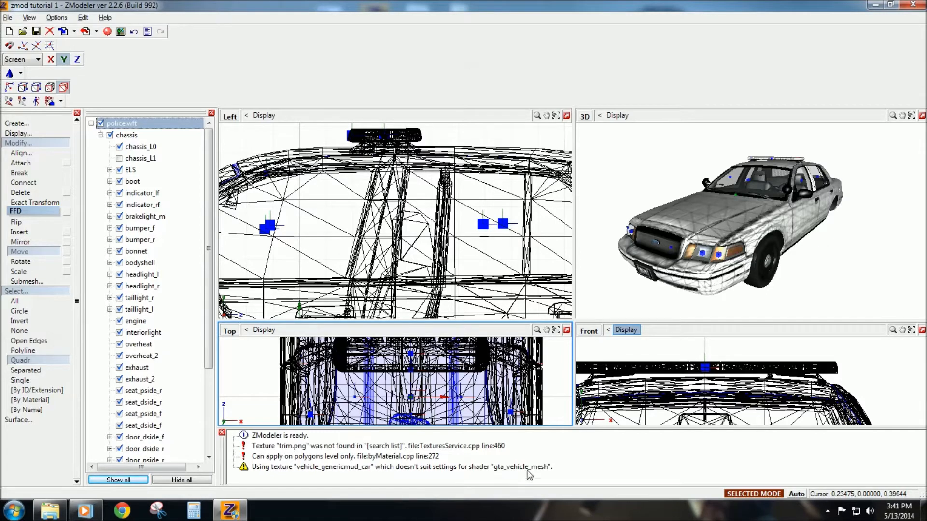
middle_click_drag(811, 241, 751, 252)
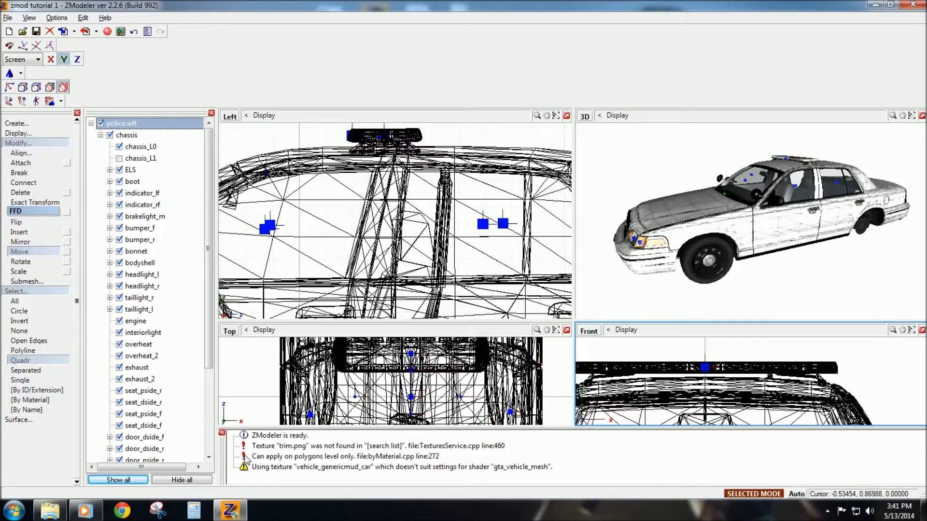
left_click(288, 448)
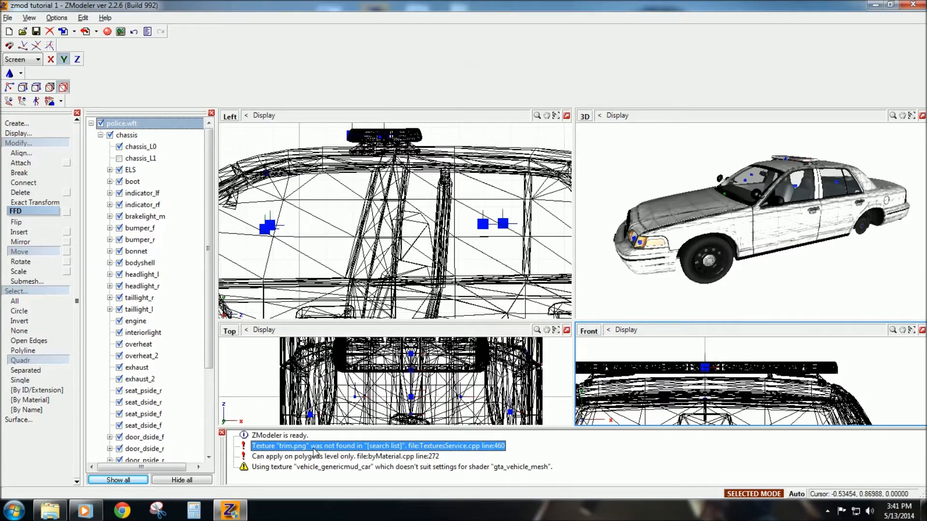
middle_click_drag(652, 231, 723, 273)
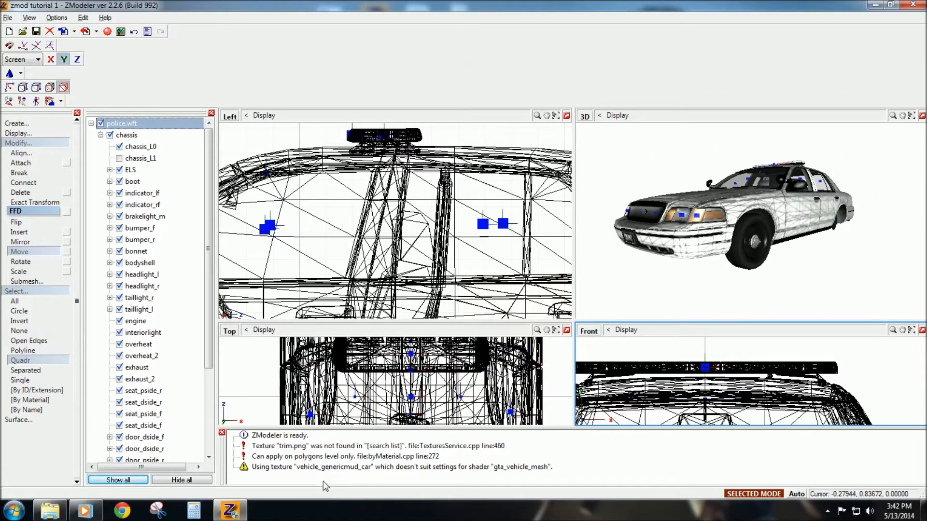
Step: Collapse the police.wft hierarchy and save the project over zmod tutorial 1 in the zmod save files folder
left_click(91, 124)
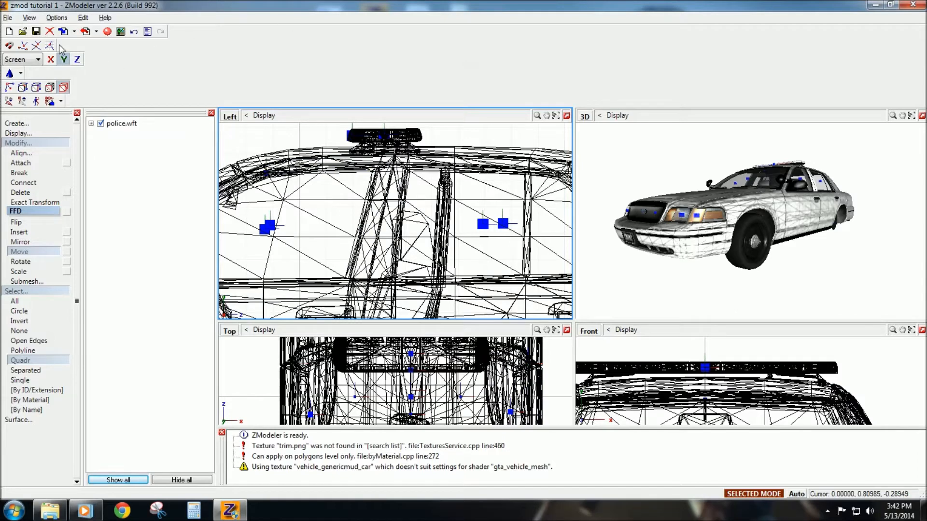
left_click(8, 17)
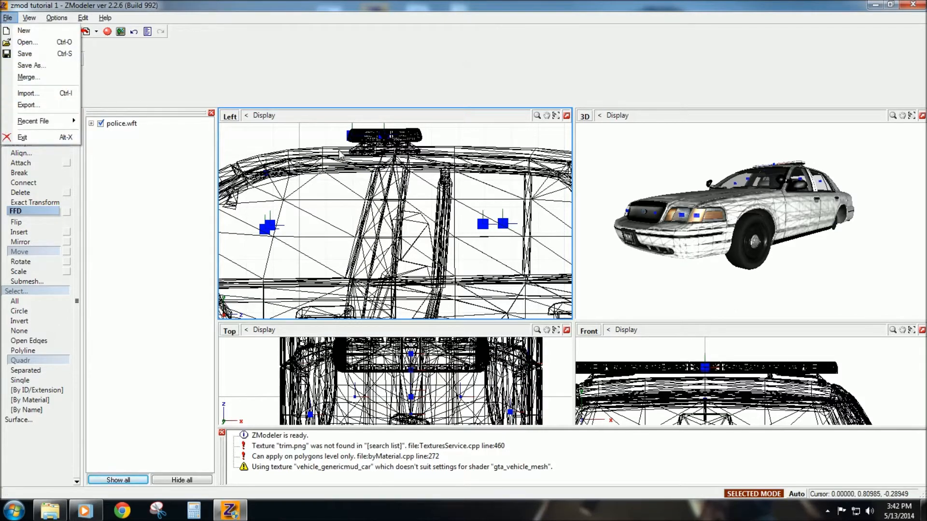
left_click(8, 18)
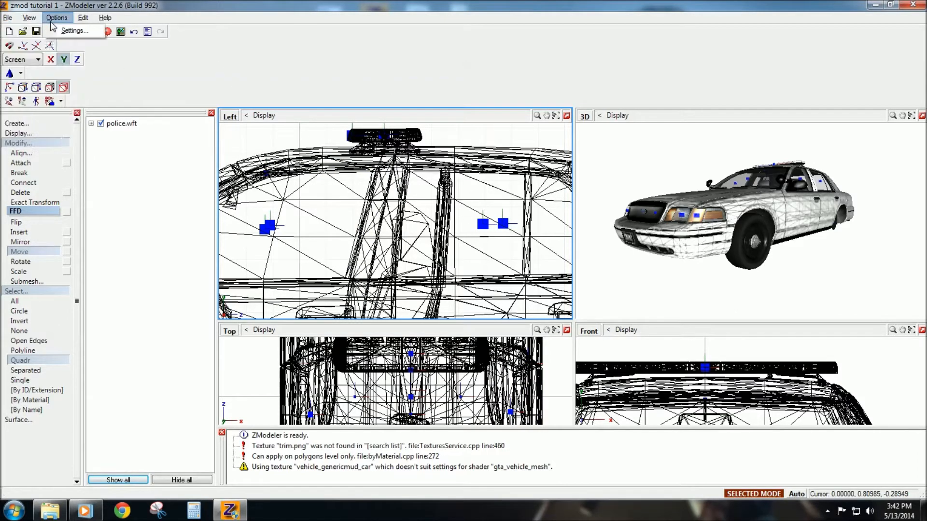
left_click(10, 19)
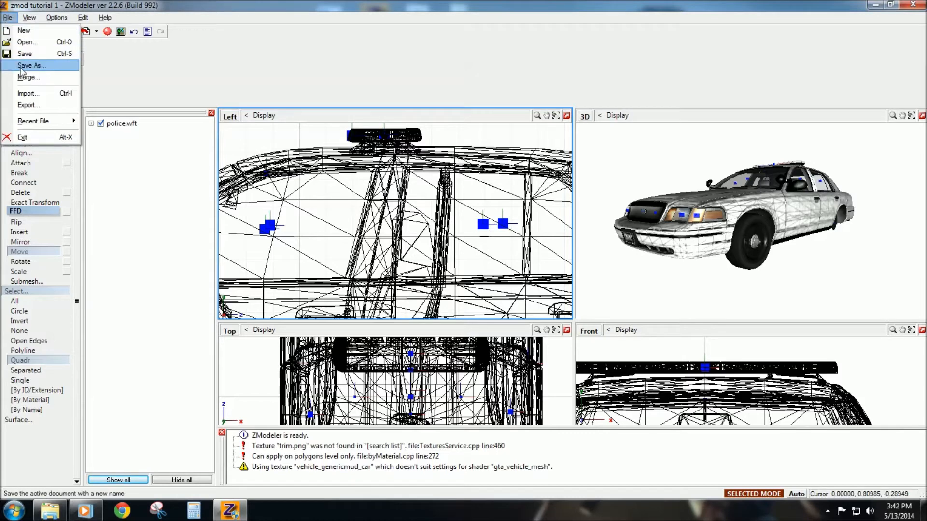
left_click(25, 53)
left_click(7, 17)
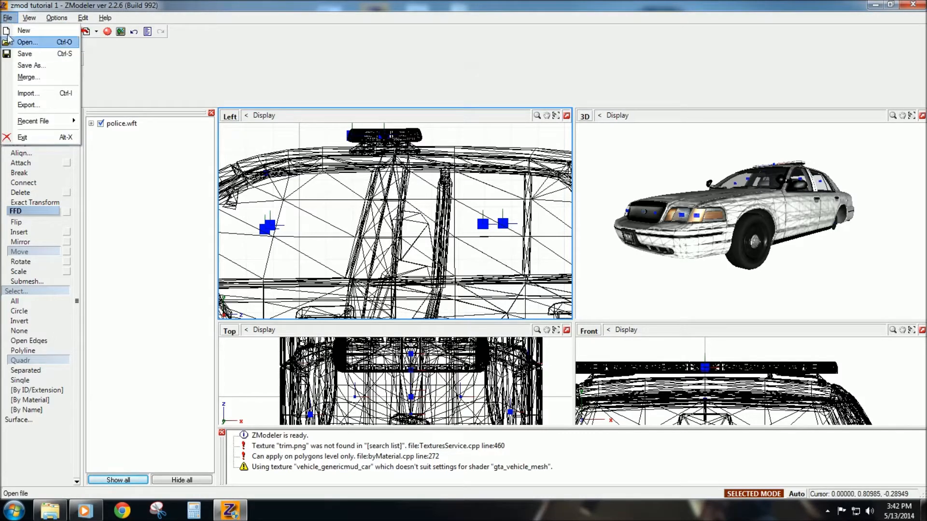
left_click(30, 65)
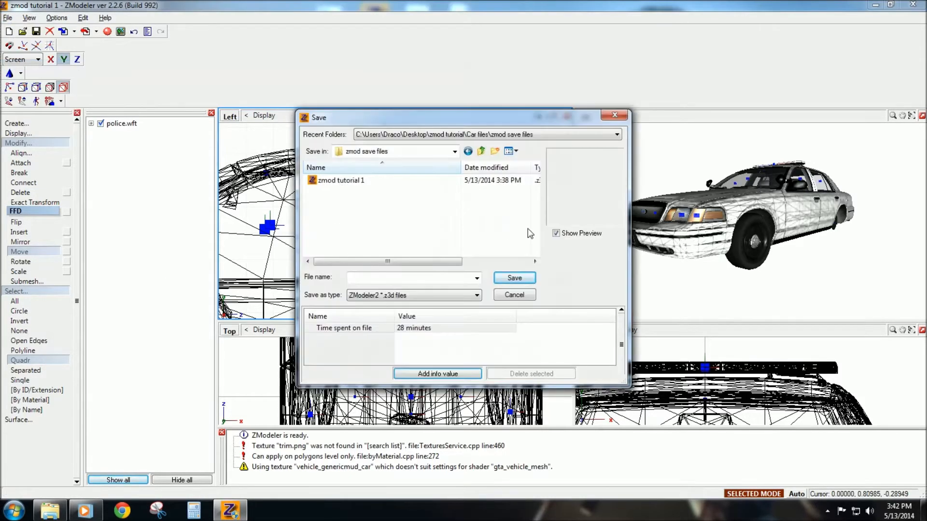
left_click(481, 151)
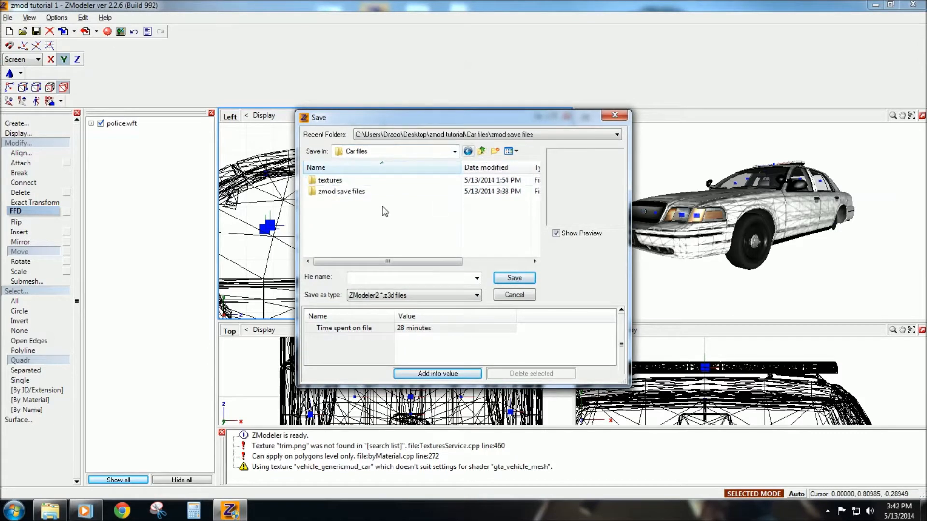
left_click(481, 151)
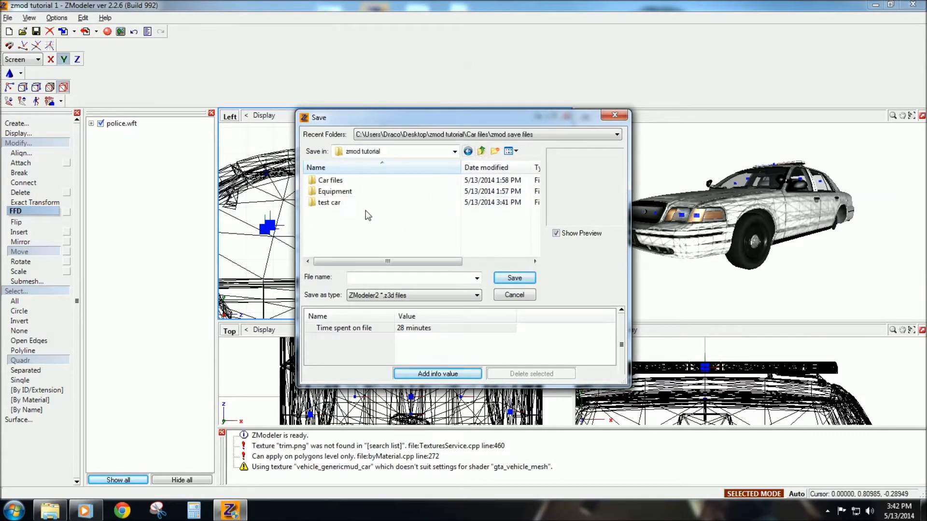
double_click(331, 180)
double_click(340, 192)
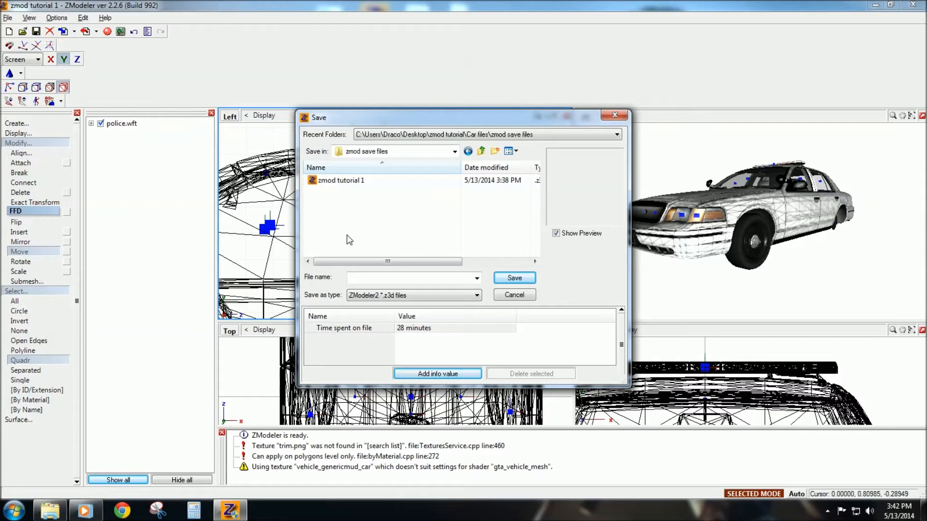
left_click(345, 184)
left_click(511, 275)
left_click(495, 260)
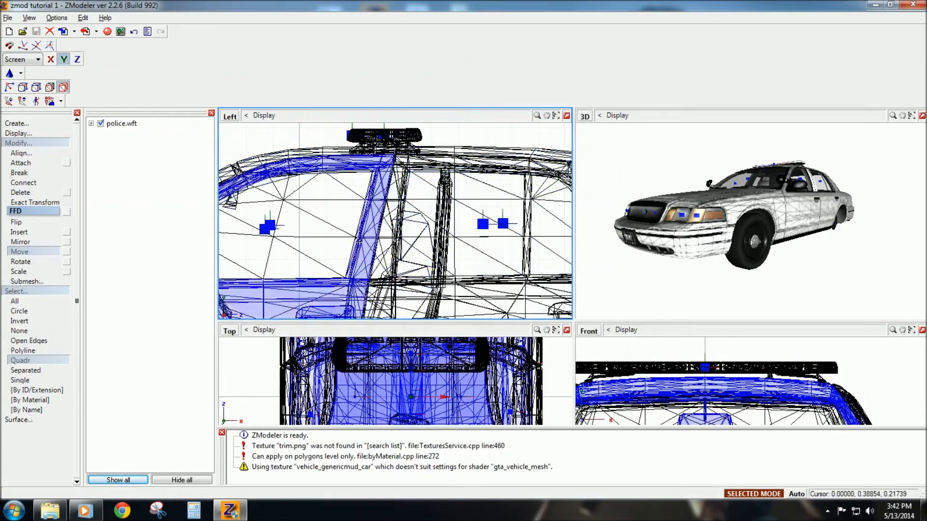
scroll(400, 222, "down", 2)
scroll(401, 224, "down", 1)
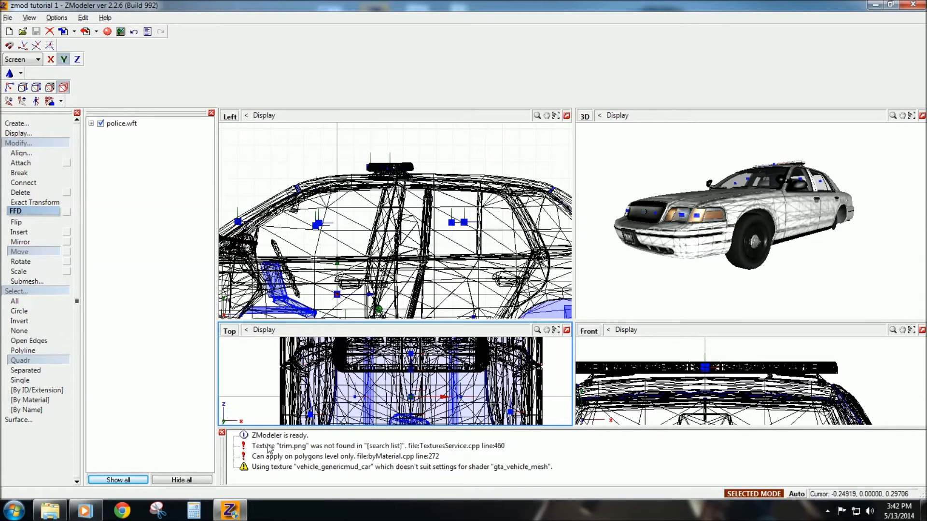
left_click(284, 450)
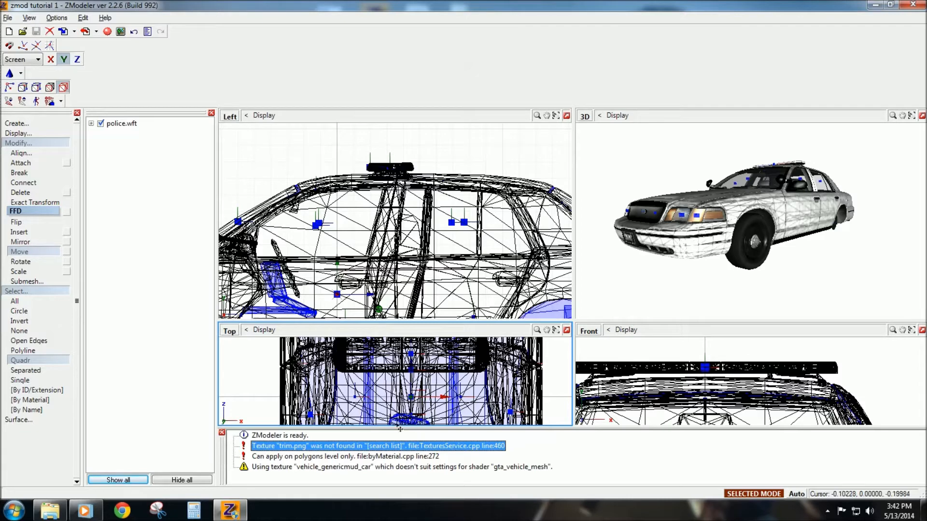
middle_click_drag(827, 190, 744, 240)
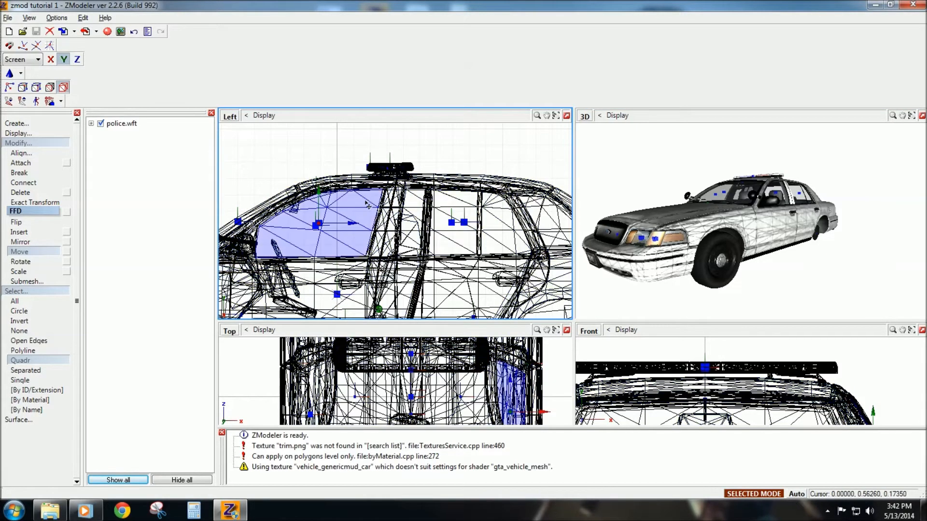
middle_click_drag(351, 222, 367, 201)
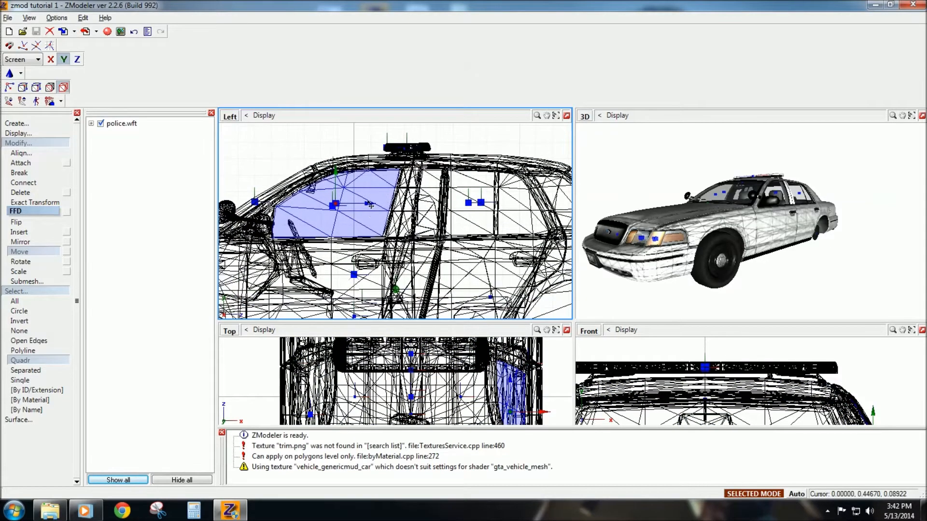
left_click(8, 18)
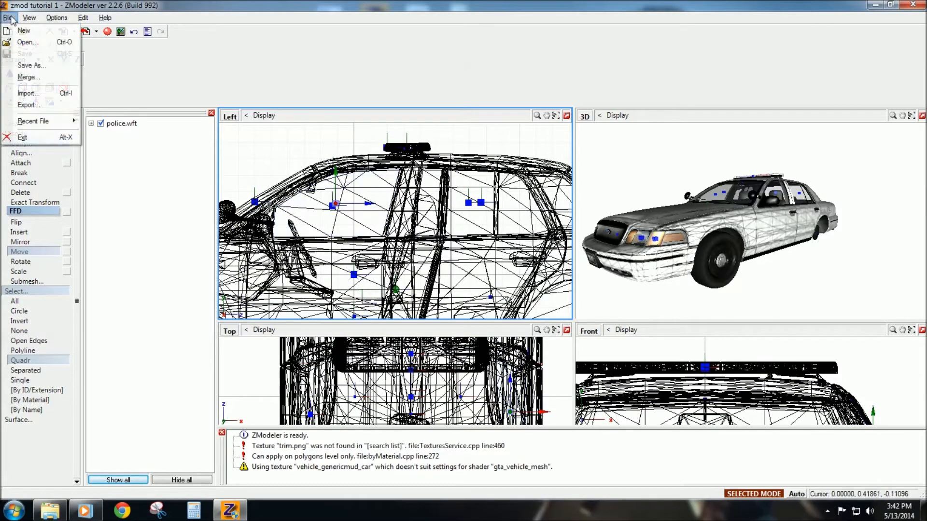
left_click(10, 19)
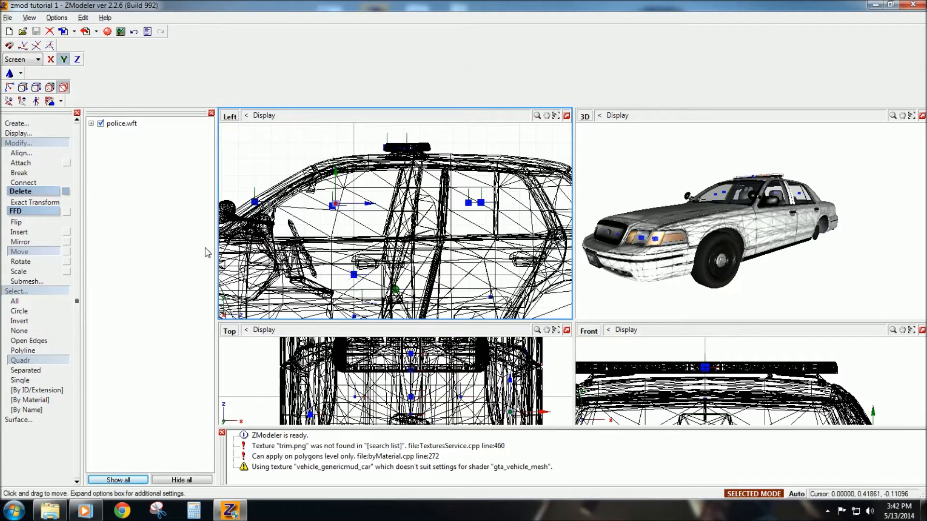
middle_click_drag(385, 213, 411, 233)
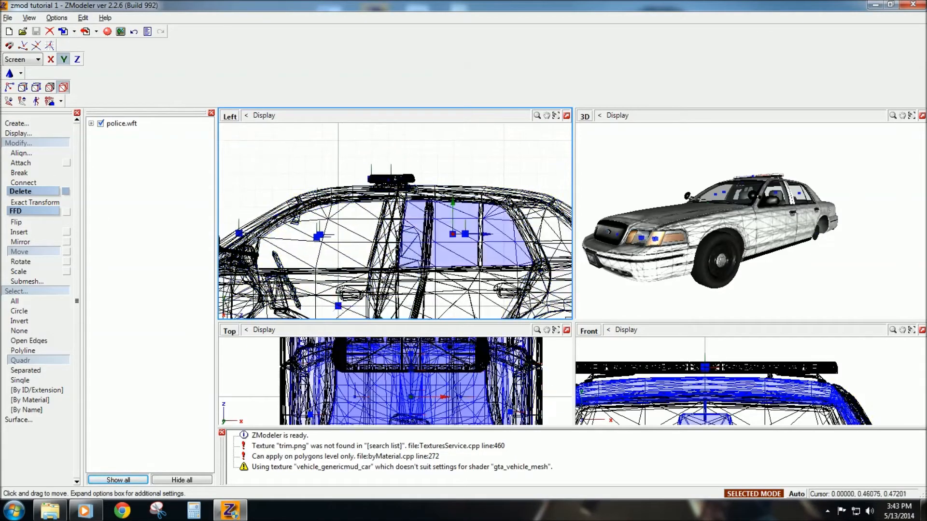
left_click(9, 18)
left_click(8, 18)
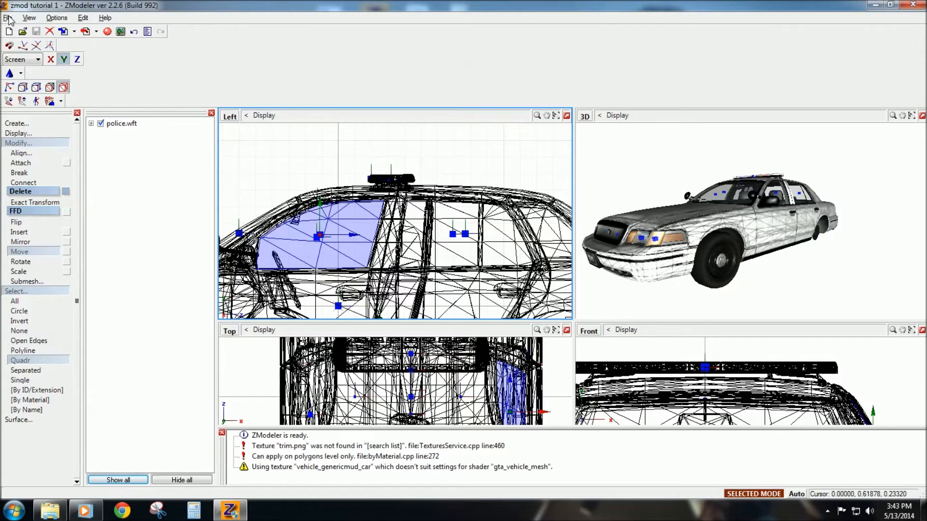
left_click(20, 162)
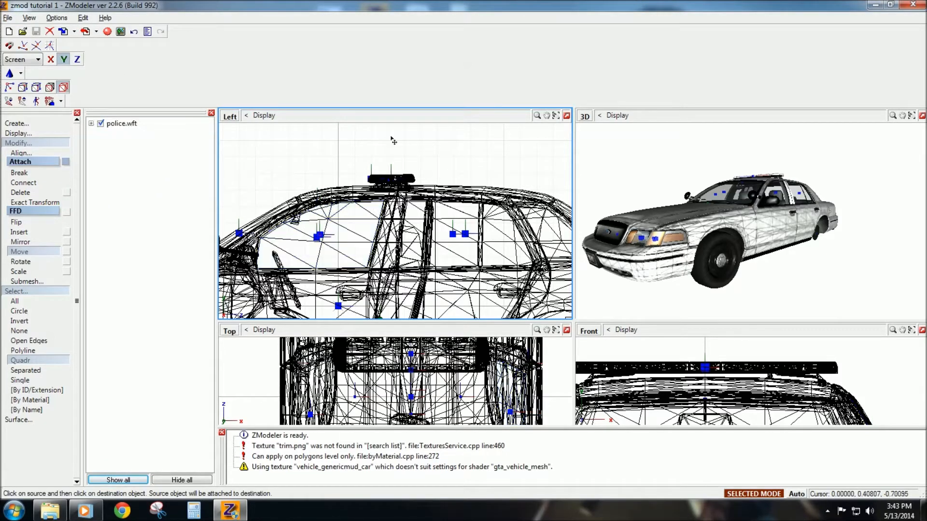
middle_click_drag(292, 256, 352, 206)
scroll(352, 212, "down", 1)
middle_click_drag(717, 245, 763, 266)
Step: Save the project as a new file named zmod tutorial 2 in the zmod save files folder, and close ZModeler
left_click(8, 18)
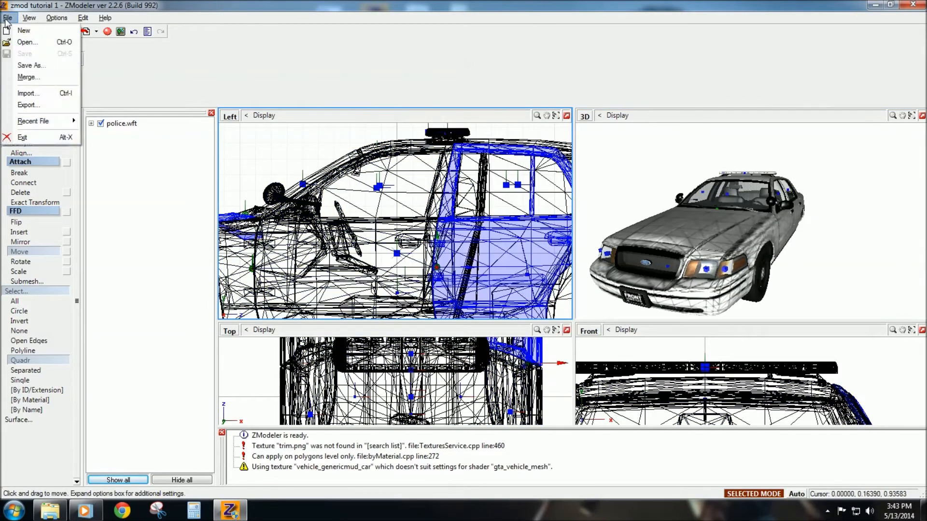
left_click(29, 65)
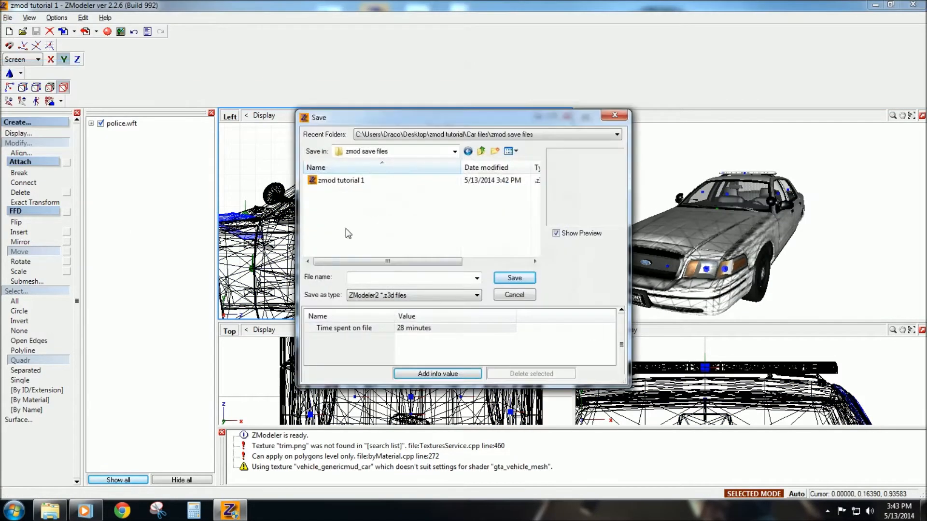
left_click(340, 181)
left_click(413, 279)
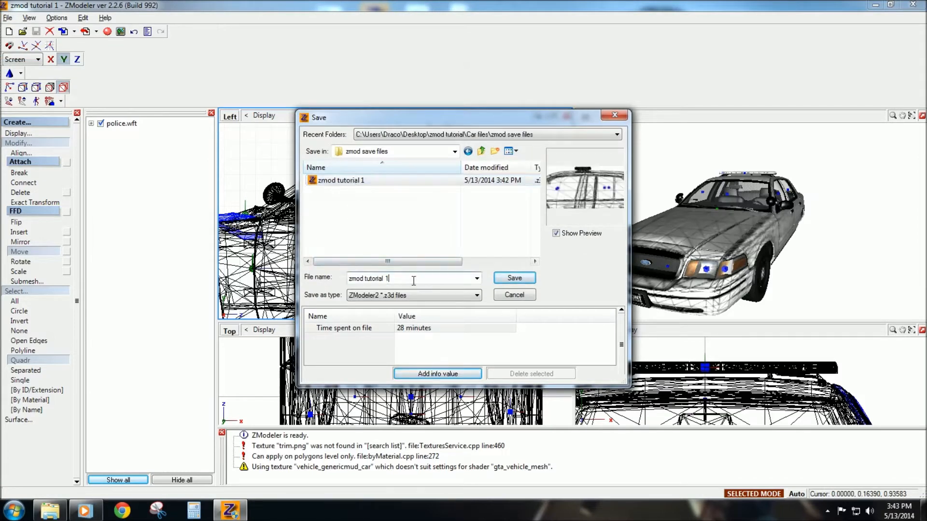
key("BackSpace")
type("2")
left_click(514, 279)
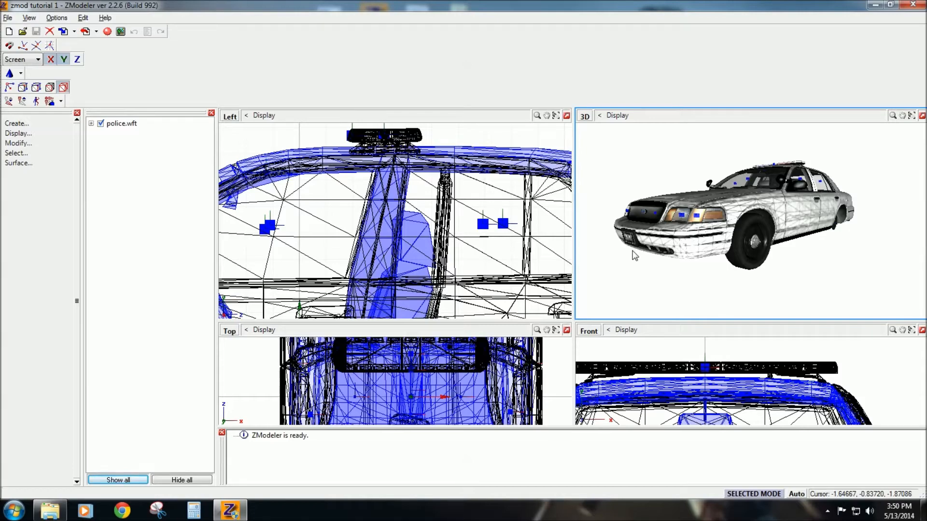
left_click(912, 5)
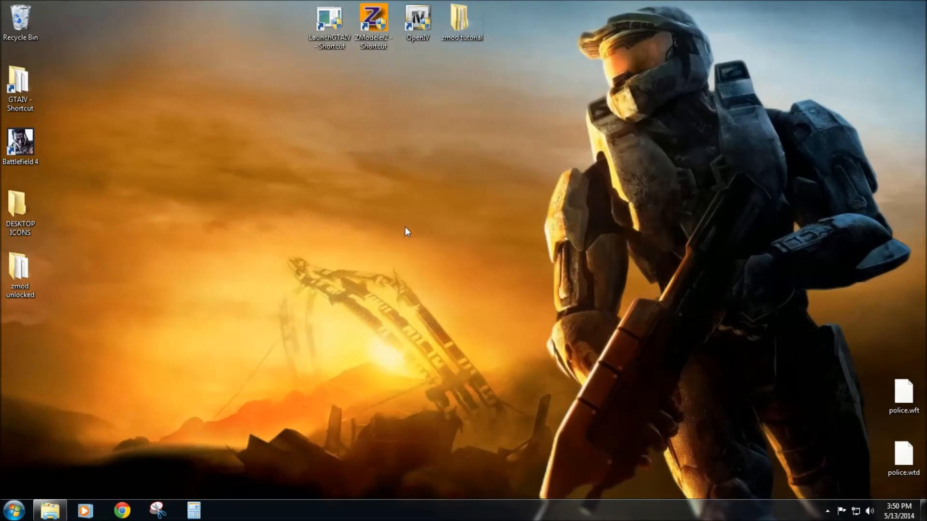
Step: Check the run-as-administrator setting in the OpenIV shortcut's compatibility properties without changing it
left_click(416, 25)
left_click(409, 28)
right_click(409, 28)
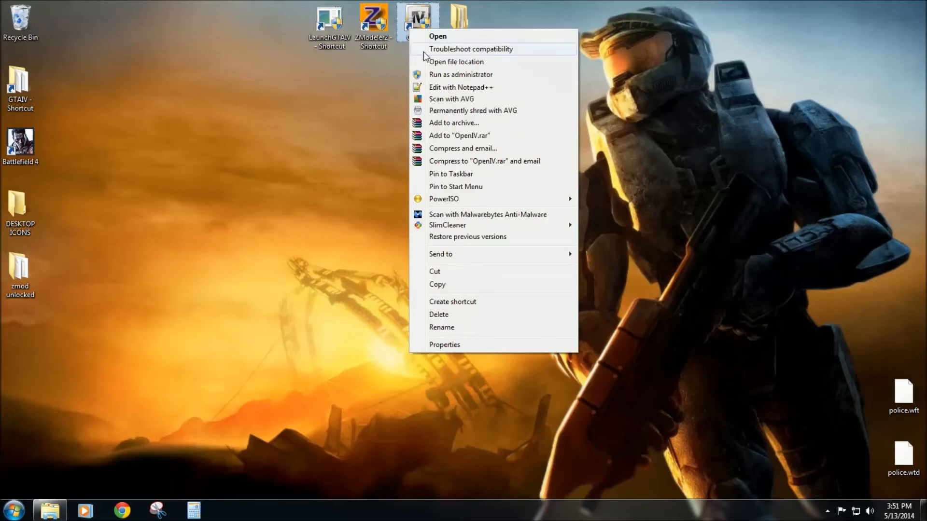
left_click(451, 344)
left_click(553, 71)
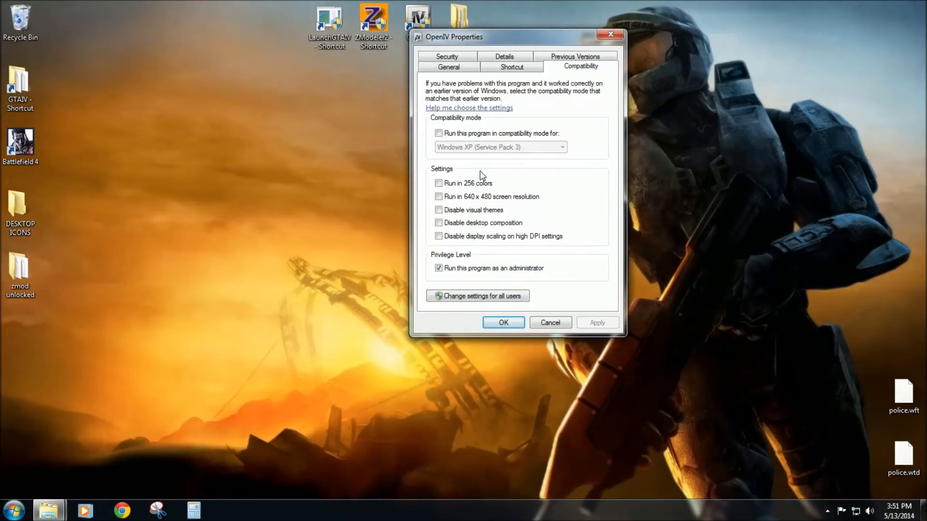
left_click(552, 323)
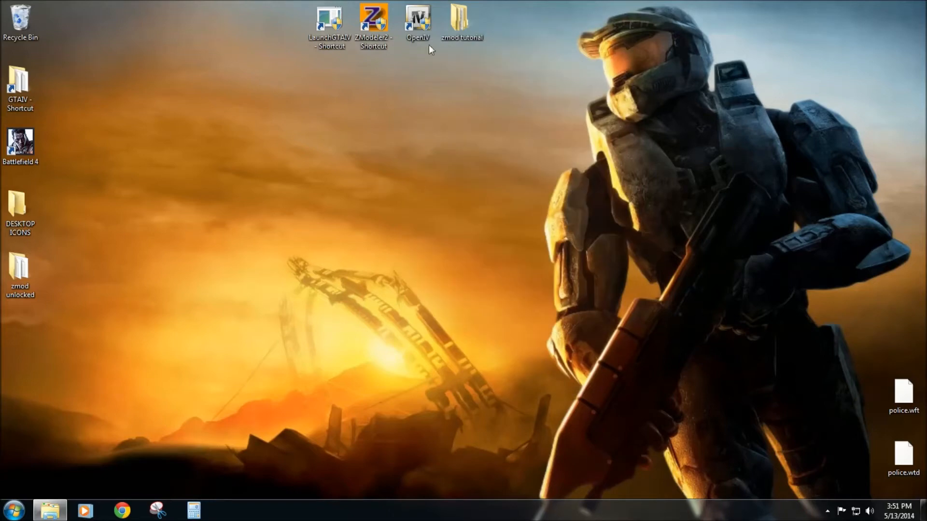
Step: Check the run-as-administrator setting in the ZModeler2 shortcut's compatibility properties
right_click(384, 30)
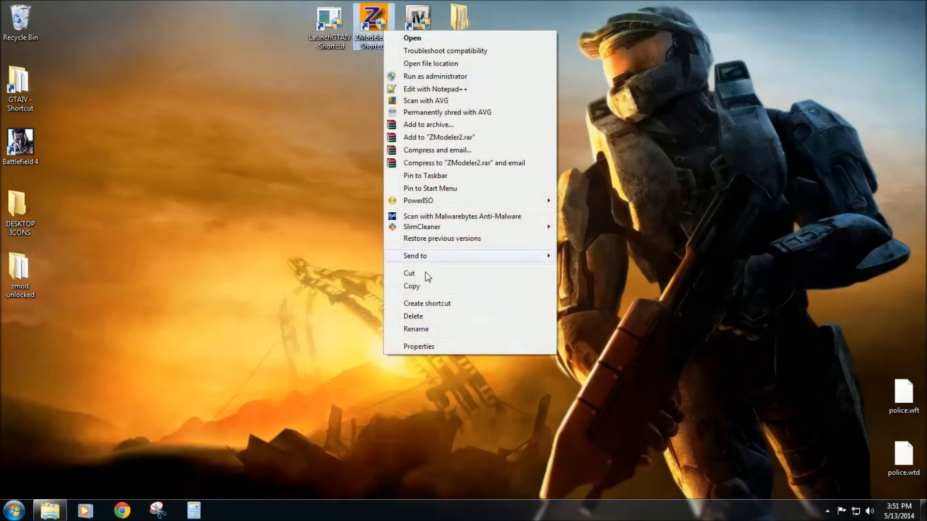
left_click(423, 343)
left_click(531, 70)
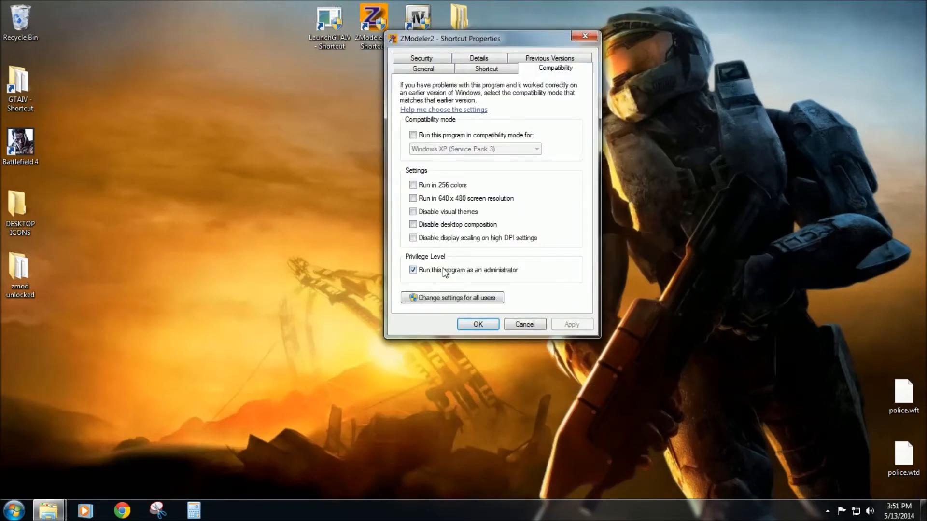
left_click(465, 322)
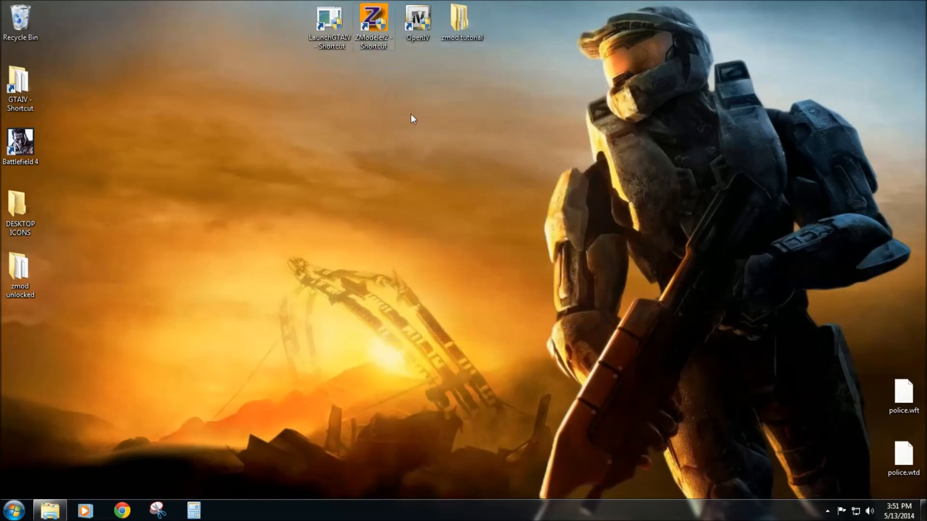
Step: Launch OpenIV with permission to make changes and load Grand Theft Auto IV for Windows
double_click(424, 25)
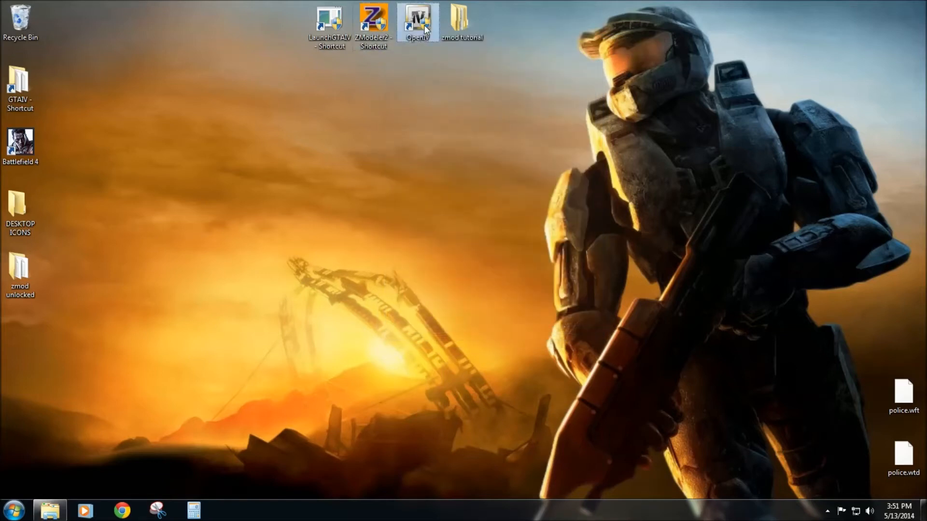
left_click(497, 282)
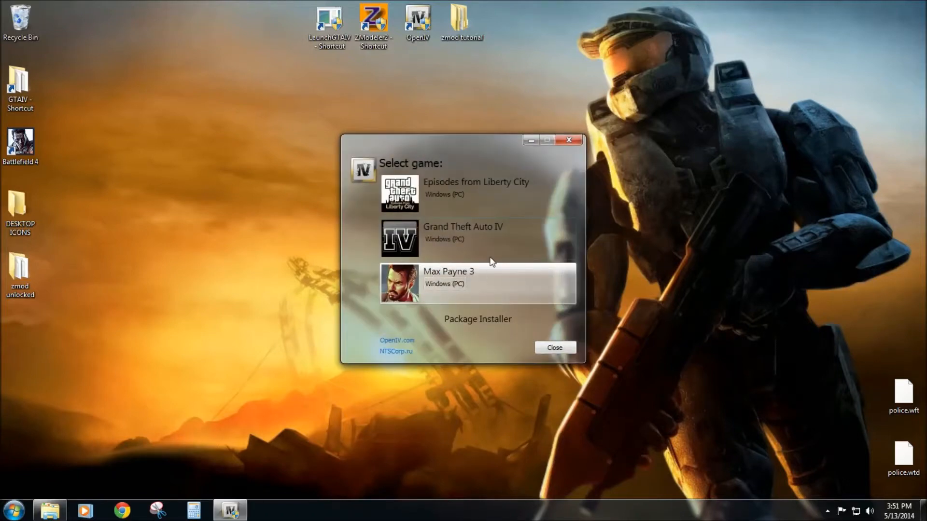
left_click(471, 238)
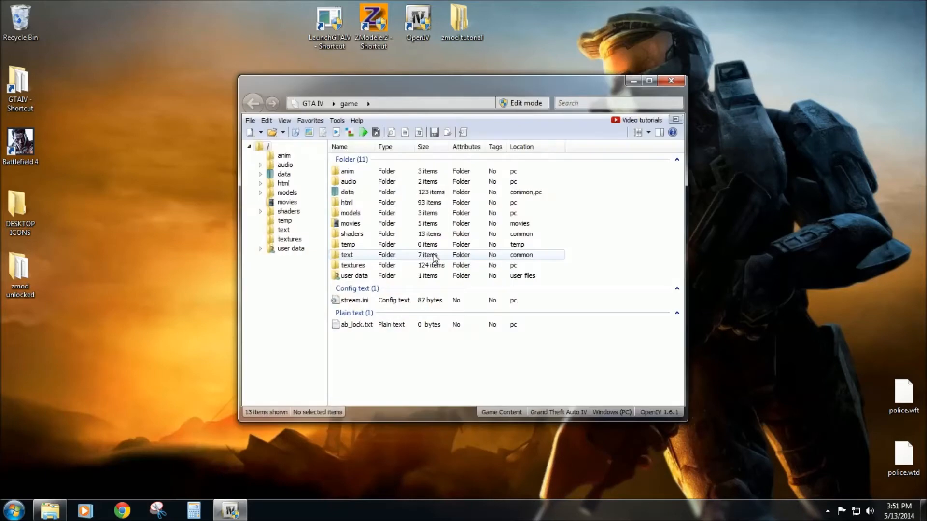
left_click_drag(376, 89, 331, 97)
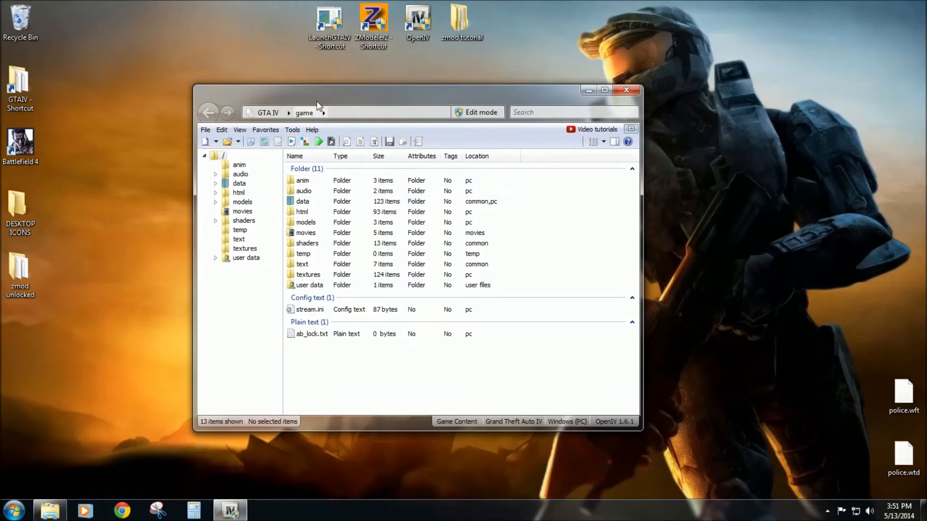
left_click_drag(316, 95, 321, 94)
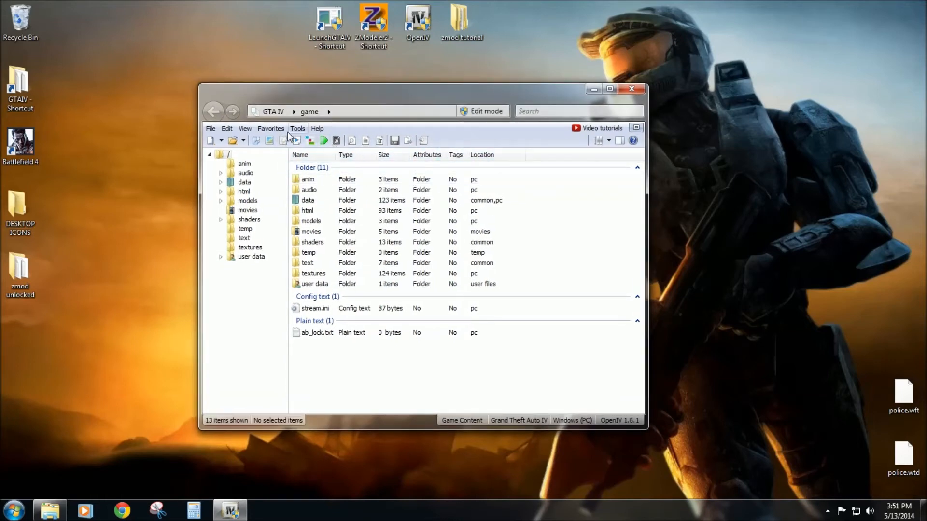
Step: Turn on edit mode, accepting automatic saving of changes, and make it the default work mode in OpenIV's options
left_click(482, 111)
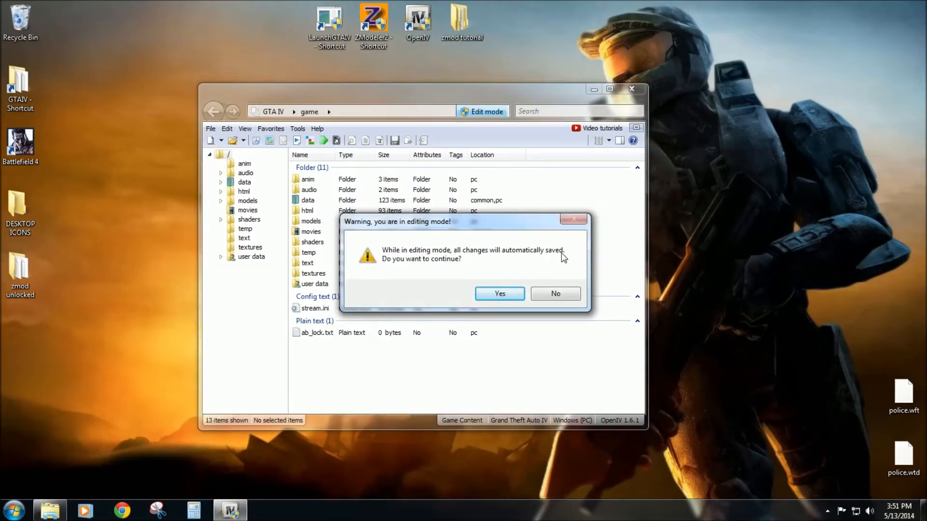
left_click(501, 291)
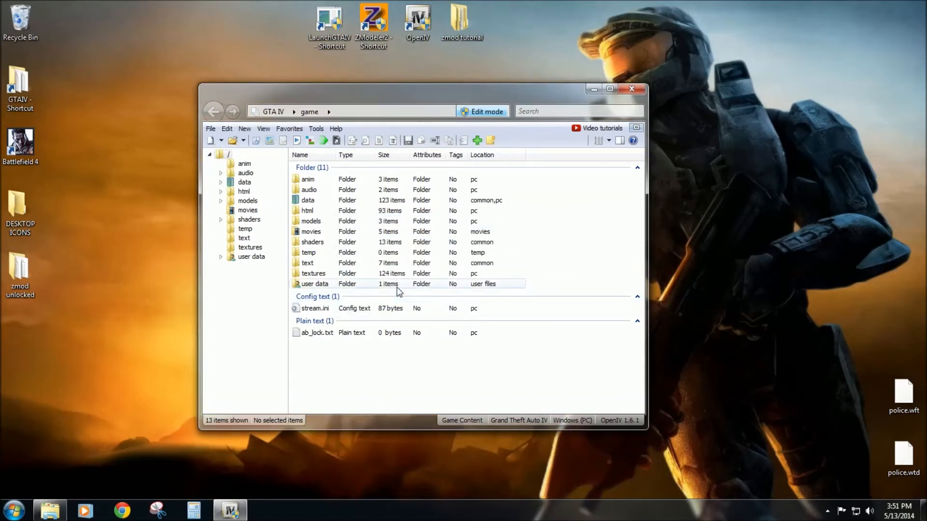
left_click(313, 130)
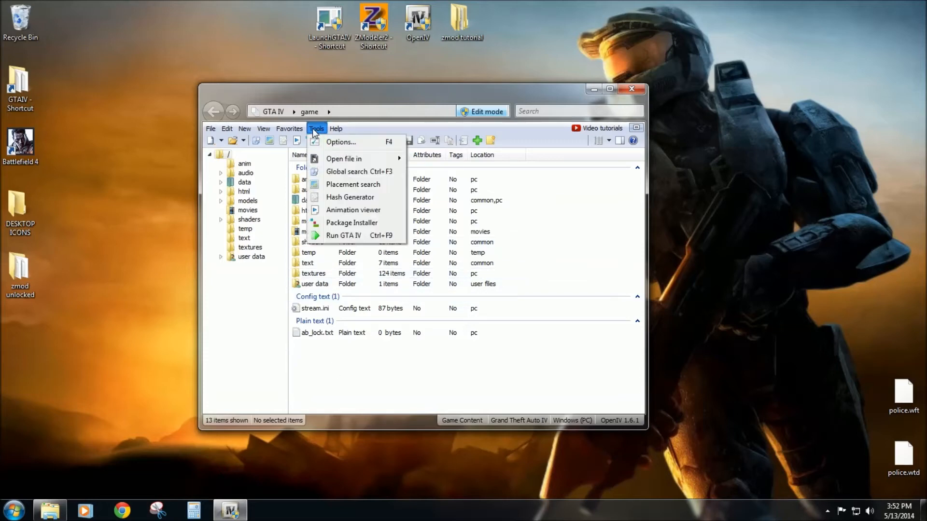
left_click(333, 143)
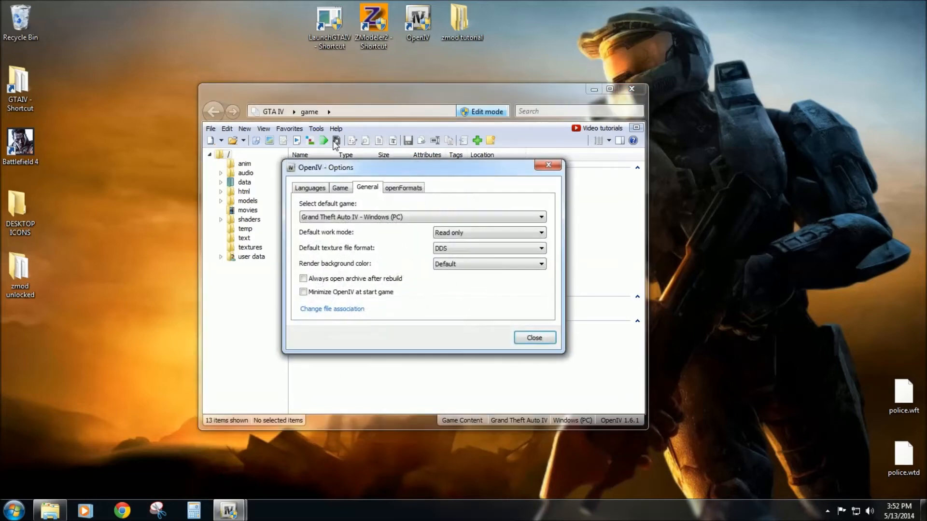
left_click(447, 233)
left_click(445, 246)
left_click(534, 339)
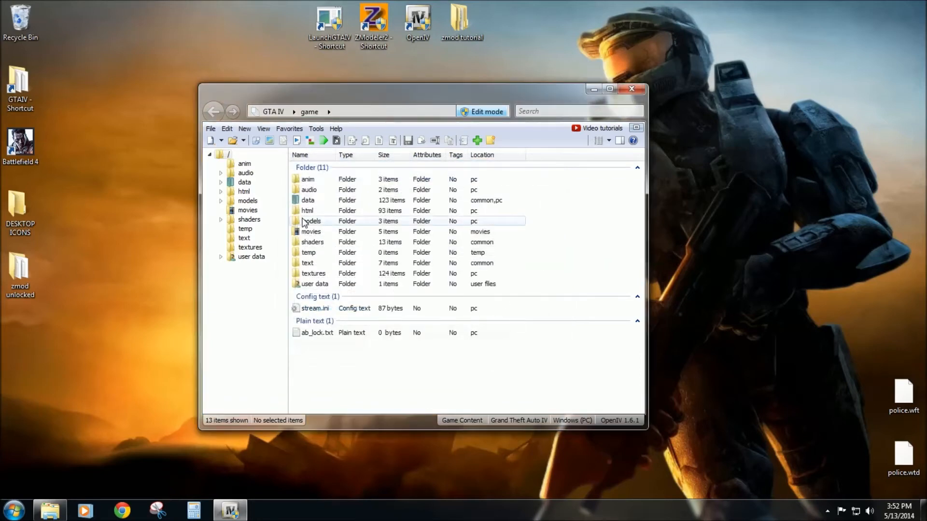
Step: Restart OpenIV and load Grand Theft Auto IV again
left_click(634, 91)
double_click(417, 21)
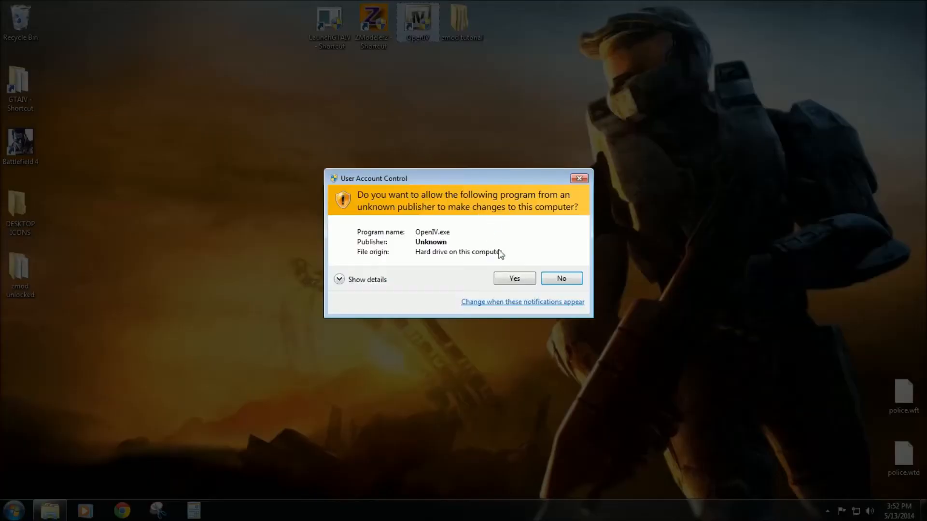
left_click(514, 279)
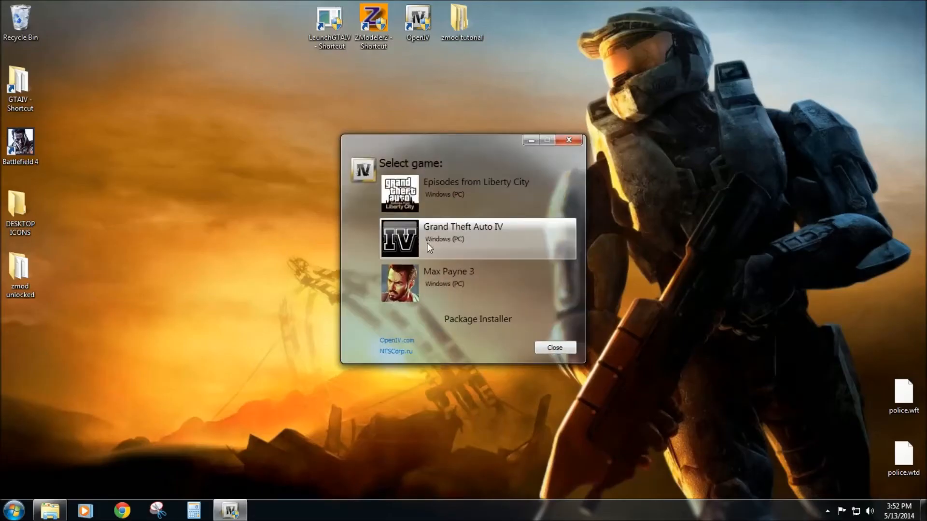
left_click(448, 239)
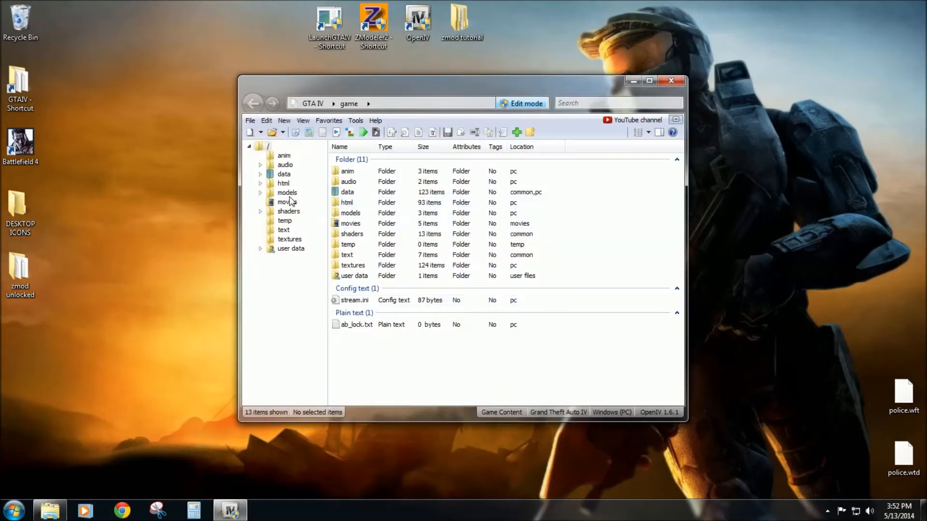
Step: Open vehicles.img in models/cdimages, search it for "police", and open police.wtd in the texture editor
left_click(287, 193)
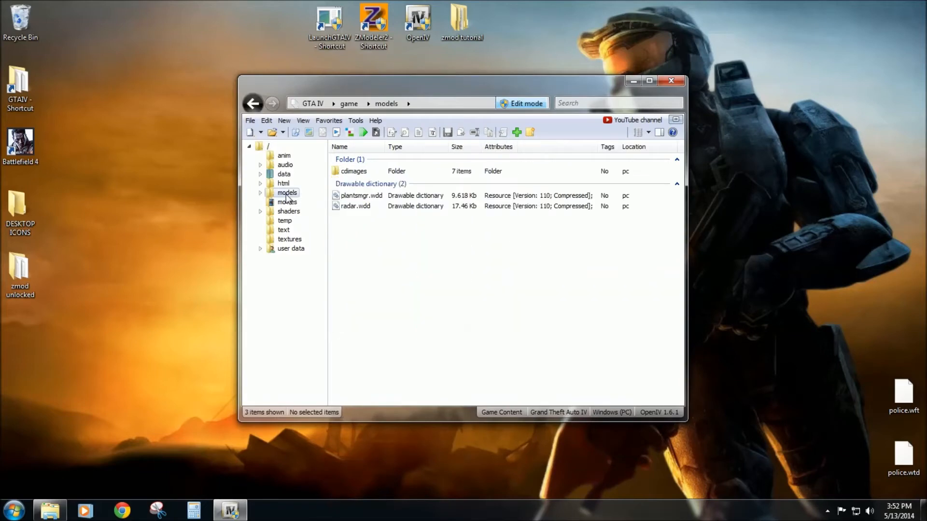
double_click(356, 172)
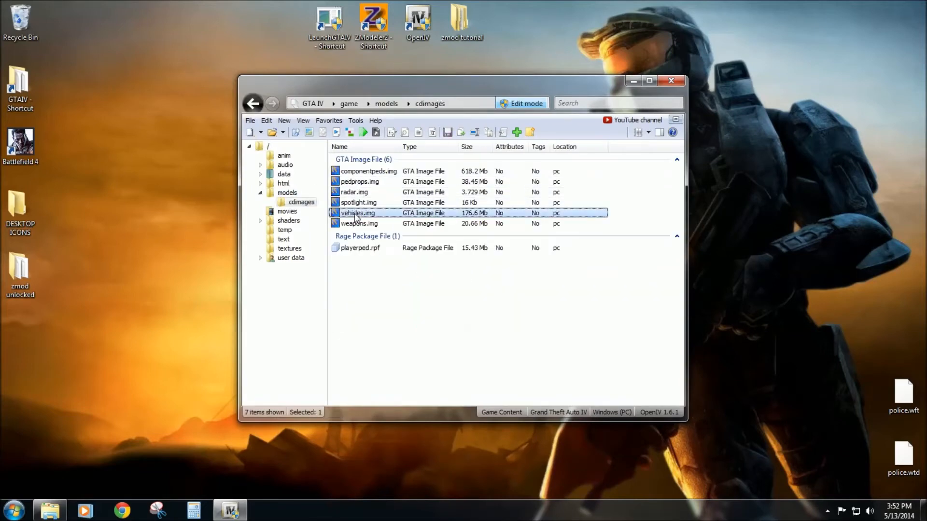
double_click(355, 213)
left_click(577, 104)
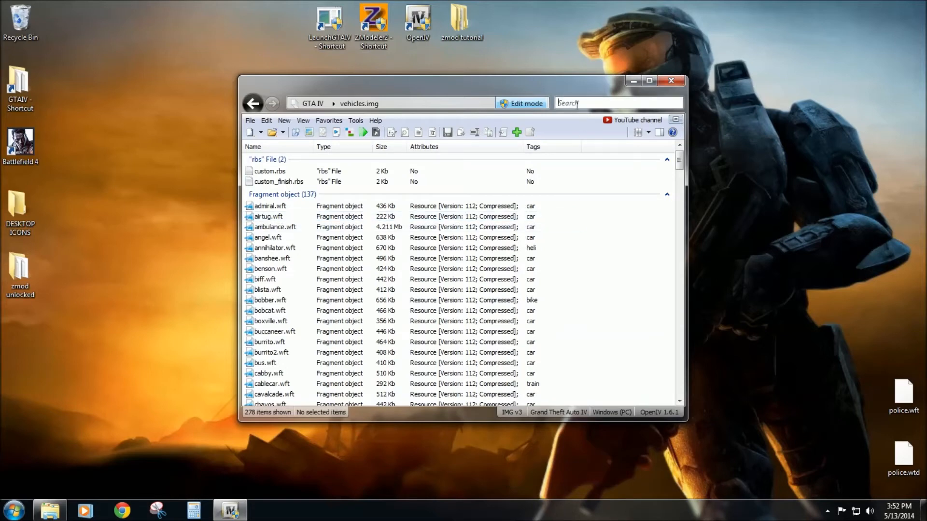
type("police")
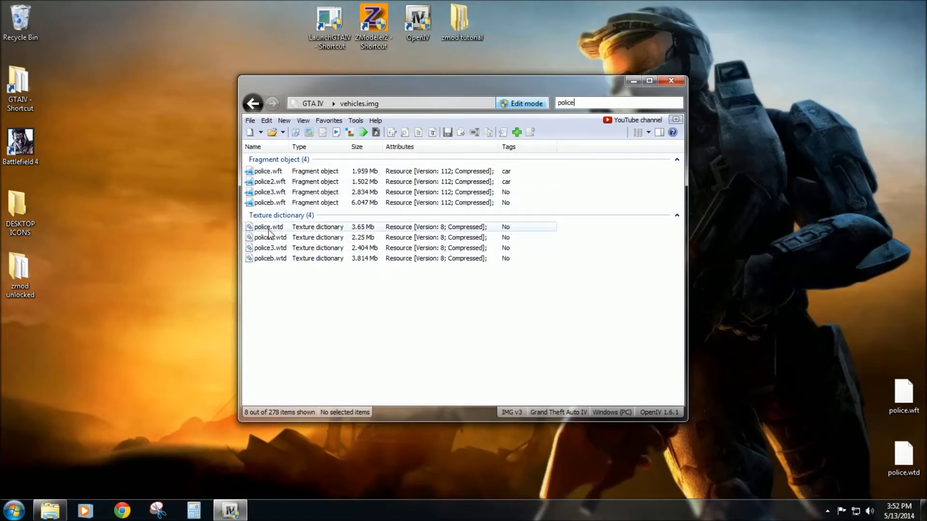
left_click(275, 231)
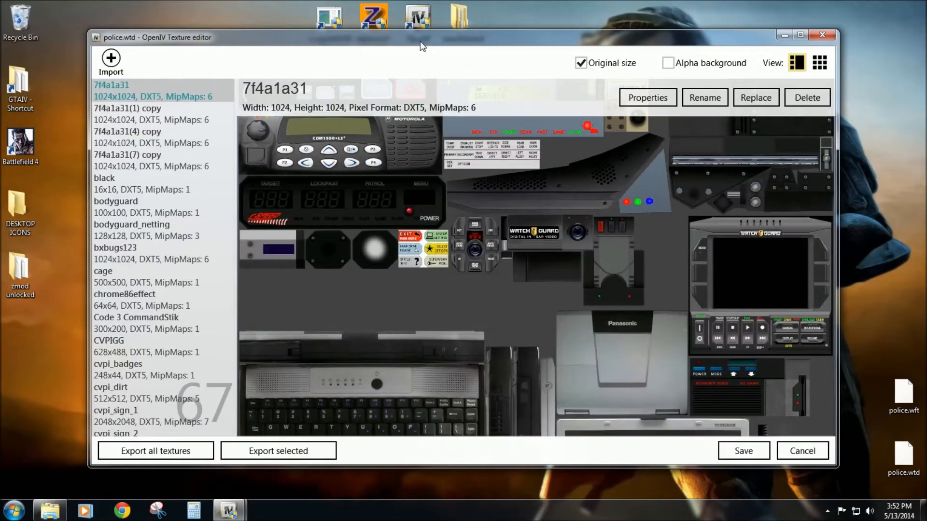
left_click_drag(420, 42, 403, 49)
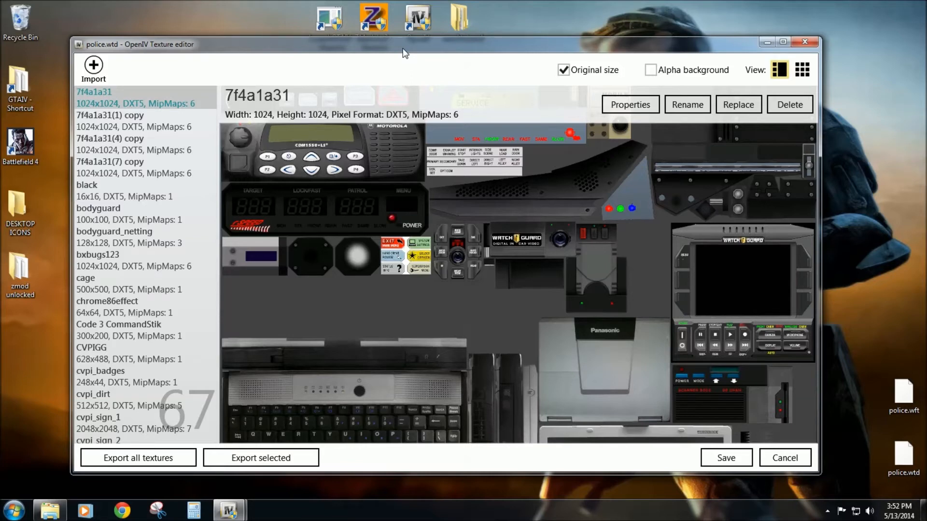
left_click_drag(878, 367, 921, 461)
left_click(850, 302)
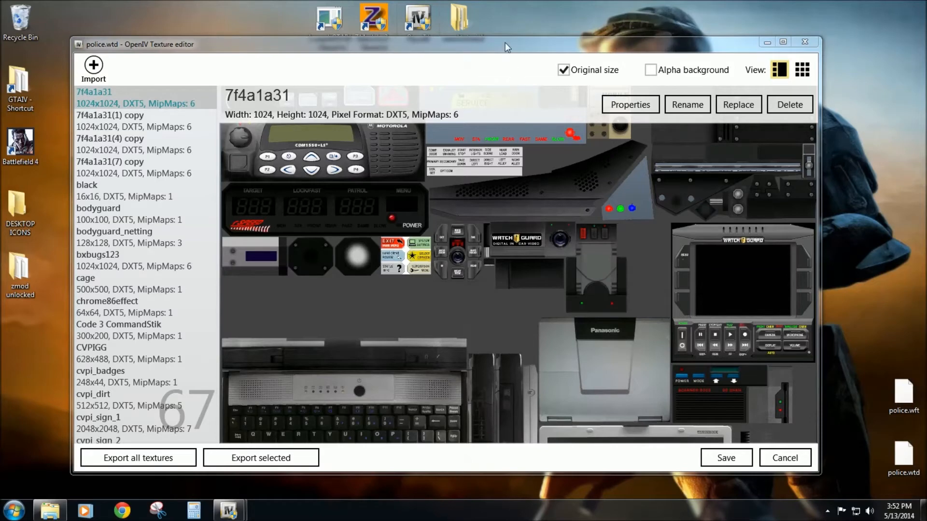
left_click_drag(504, 43, 502, 40)
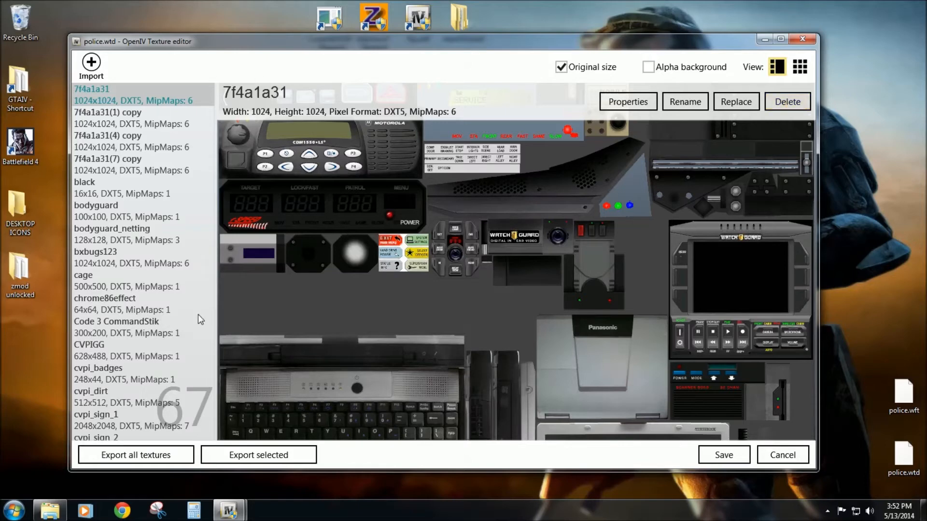
Step: Delete every existing texture from police.wtd until its texture list is empty
left_click(789, 103)
left_click(789, 103)
left_click(789, 103)
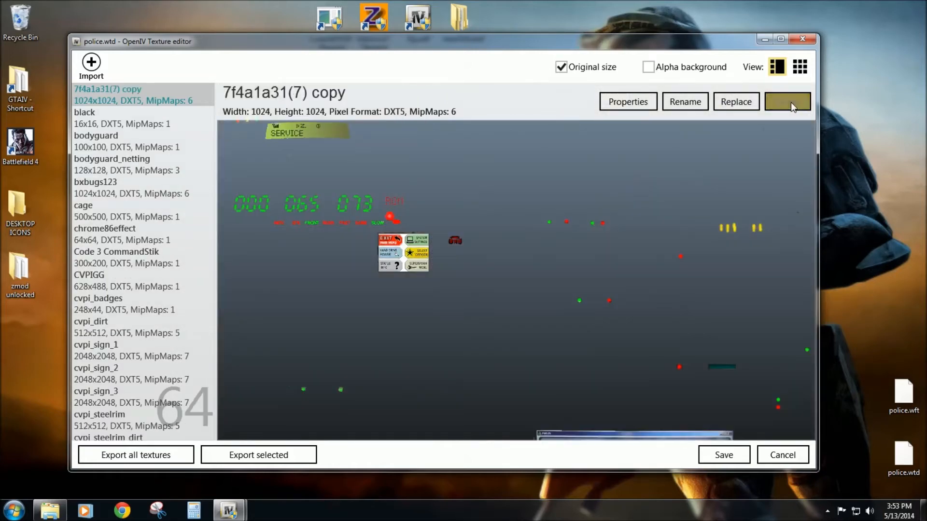
left_click(790, 102)
left_click(789, 103)
left_click(790, 102)
left_click(789, 103)
left_click(790, 102)
left_click(790, 102)
left_click(789, 103)
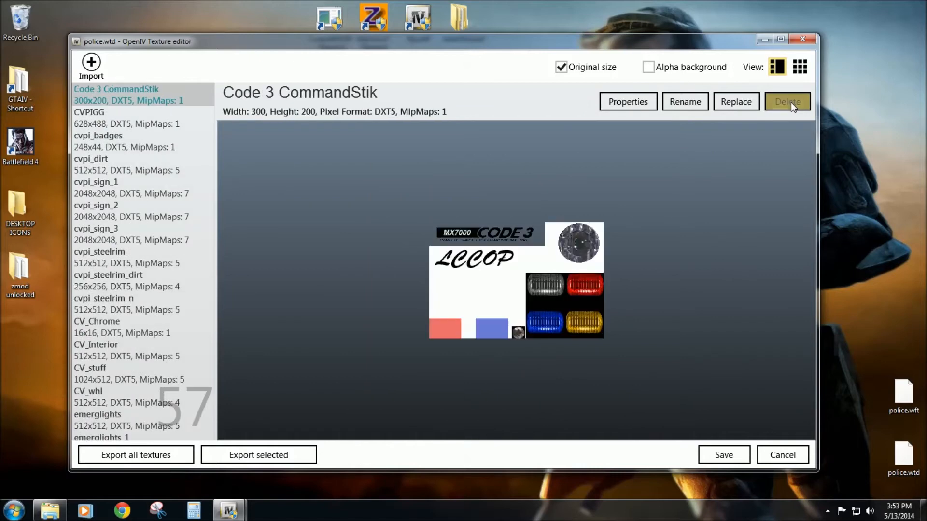
left_click(790, 102)
left_click(790, 102)
left_click(790, 102)
left_click(791, 102)
left_click(790, 103)
left_click(791, 102)
left_click(791, 102)
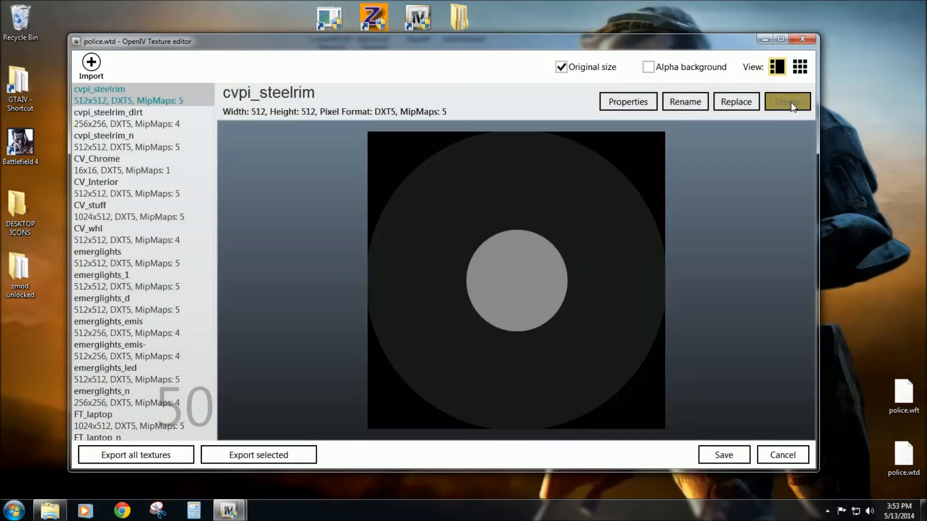
left_click(791, 103)
left_click(790, 102)
left_click(791, 102)
left_click(790, 102)
left_click(790, 102)
left_click(791, 102)
left_click(790, 102)
left_click(791, 103)
left_click(791, 102)
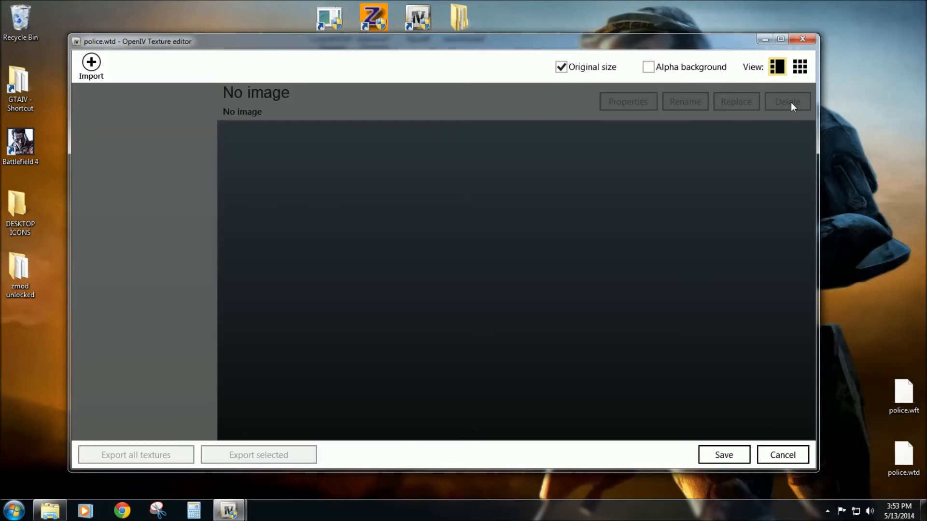
Step: Import all images from the zmod tutorial Equipment folder into police.wtd, with automatic MipMap levels and automatic texture format
left_click(91, 64)
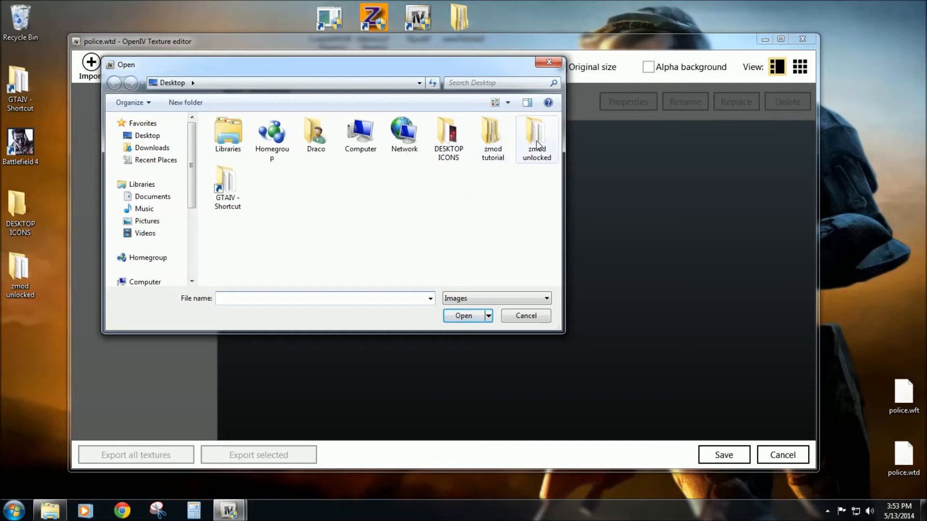
double_click(492, 138)
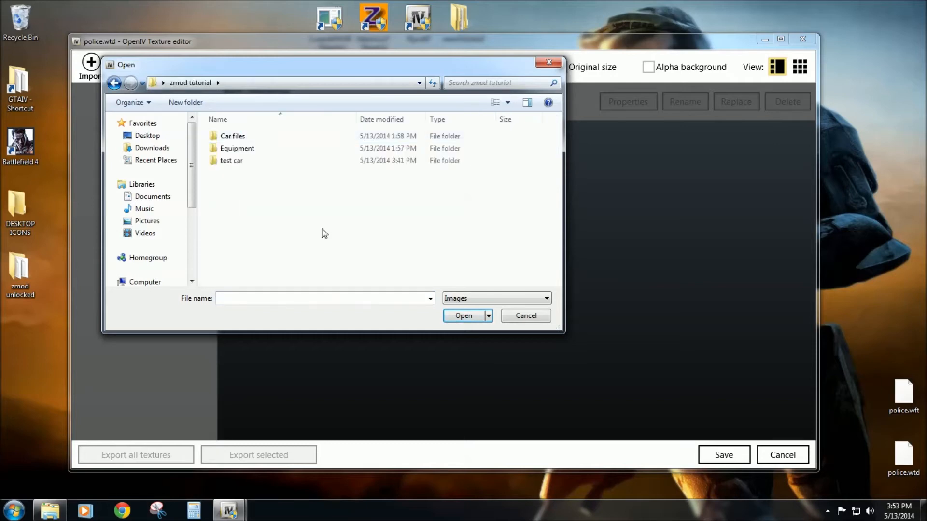
left_click_drag(256, 71, 293, 96)
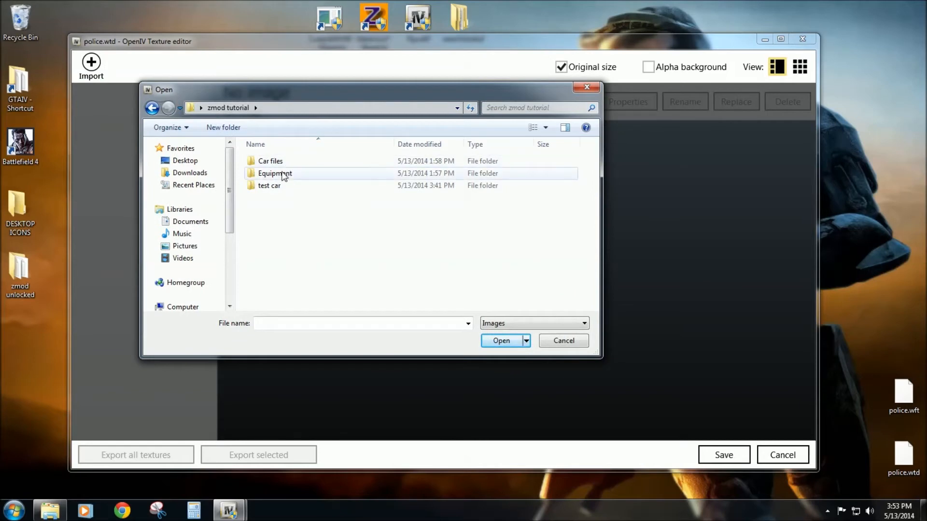
double_click(283, 174)
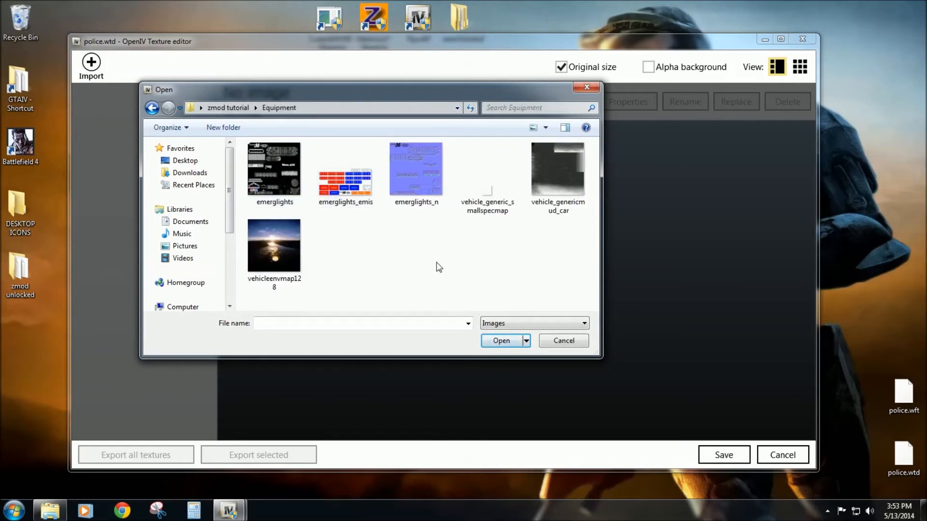
left_click_drag(263, 302, 586, 143)
left_click(502, 341)
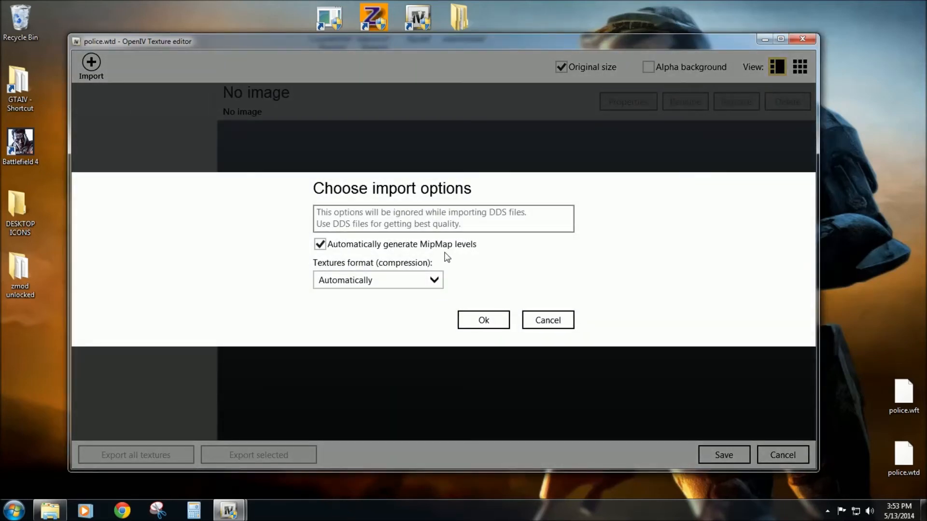
left_click(483, 320)
Step: Import all images from the textures folder inside zmod tutorial's Car files into police.wtd, keeping the automatic import options
left_click(90, 64)
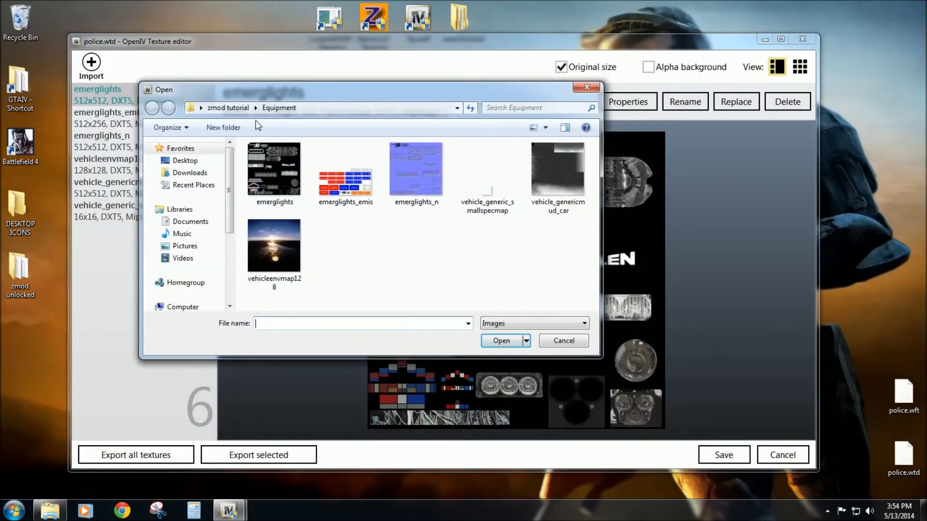
left_click(228, 108)
double_click(270, 162)
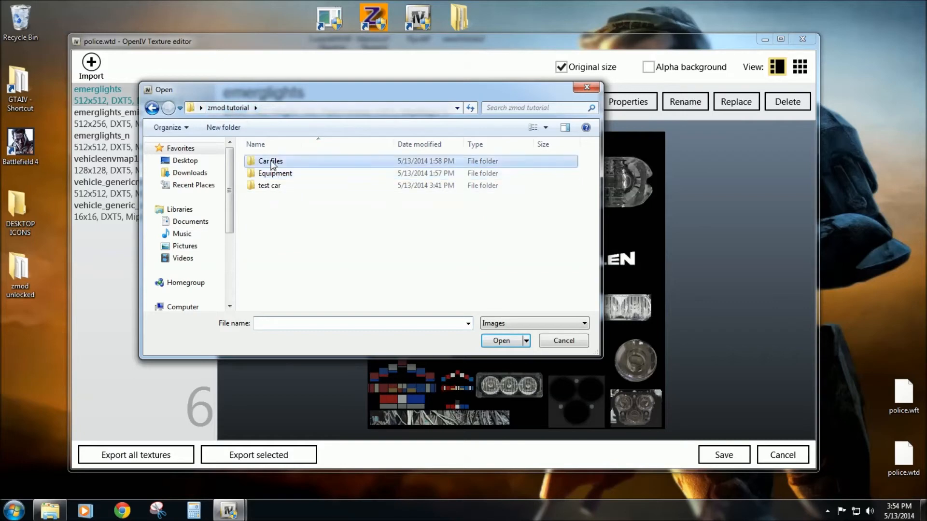
double_click(273, 164)
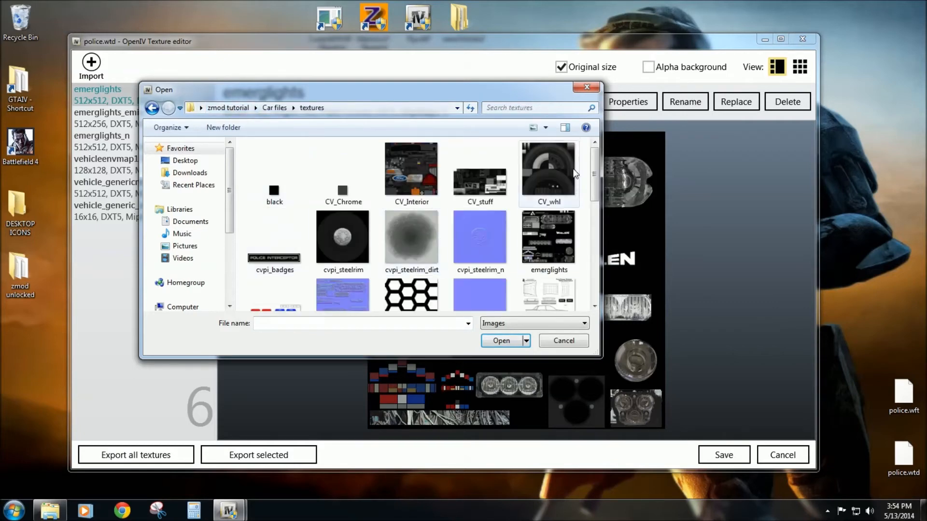
left_click_drag(594, 159, 582, 422)
key("ctrl+a")
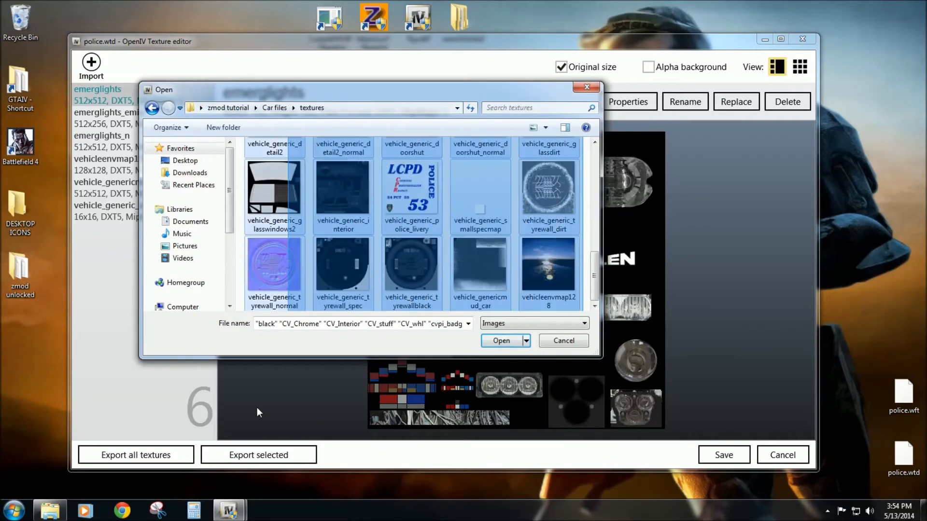
left_click(506, 341)
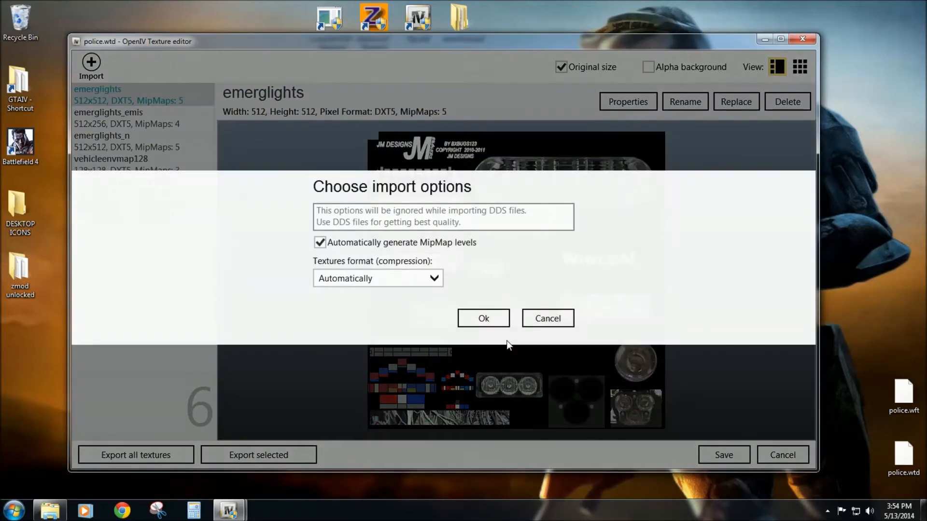
left_click(481, 320)
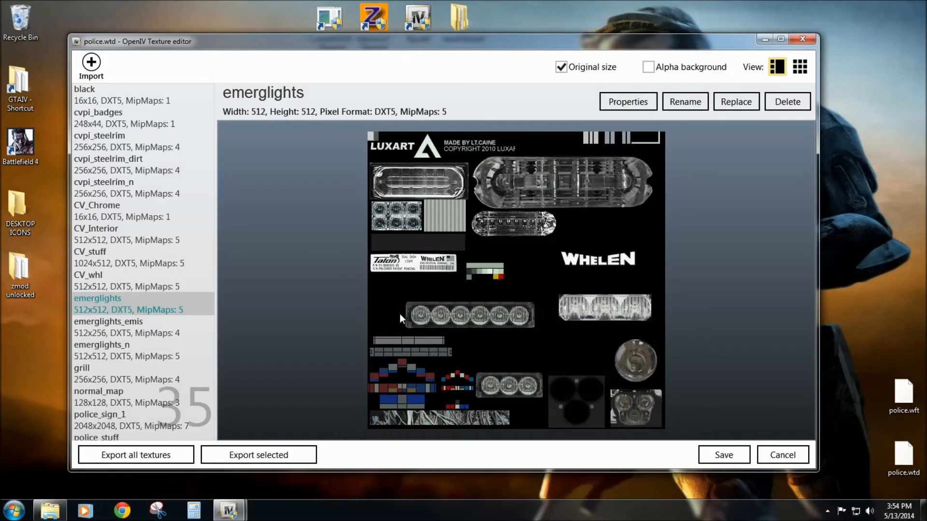
Step: Replace the emerglights_emis texture with the emerglights_emis image from the zmod tutorial Equipment folder
left_click(116, 334)
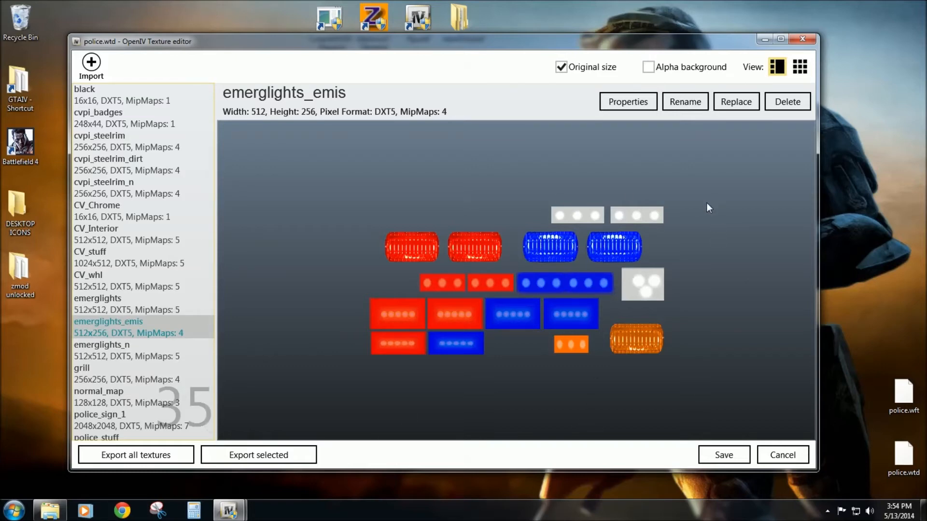
left_click(160, 311)
left_click(126, 330)
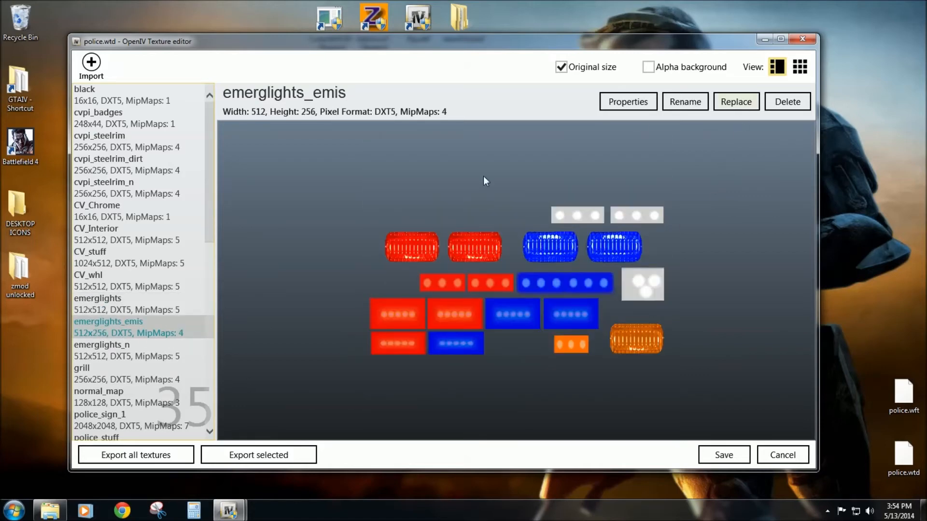
left_click(736, 103)
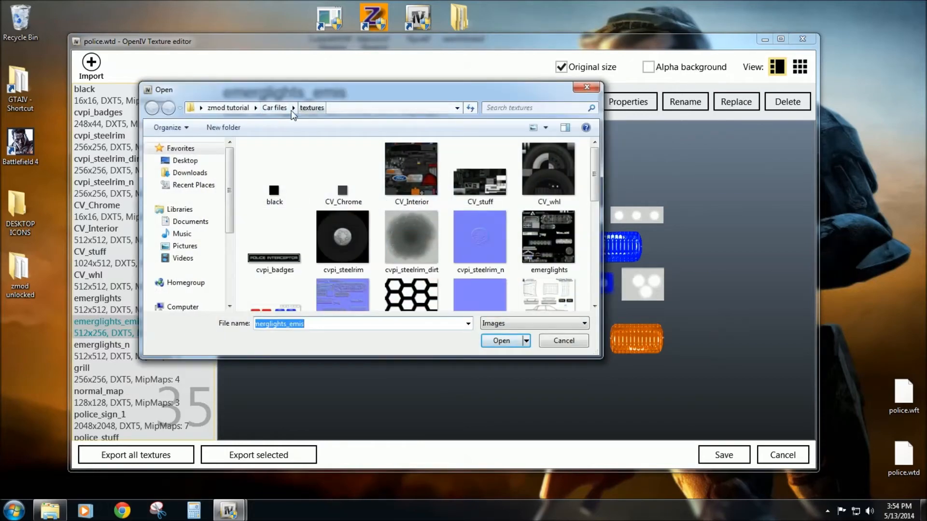
left_click(228, 108)
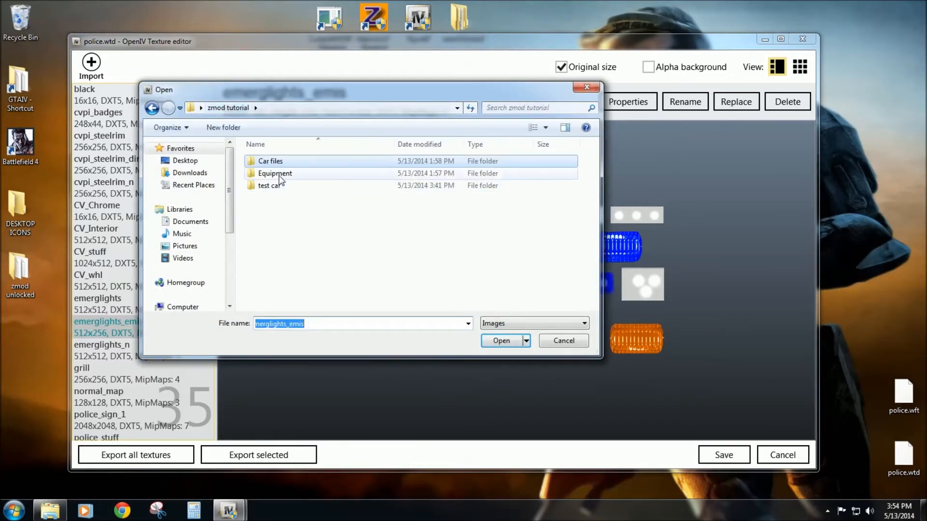
double_click(276, 174)
left_click(357, 189)
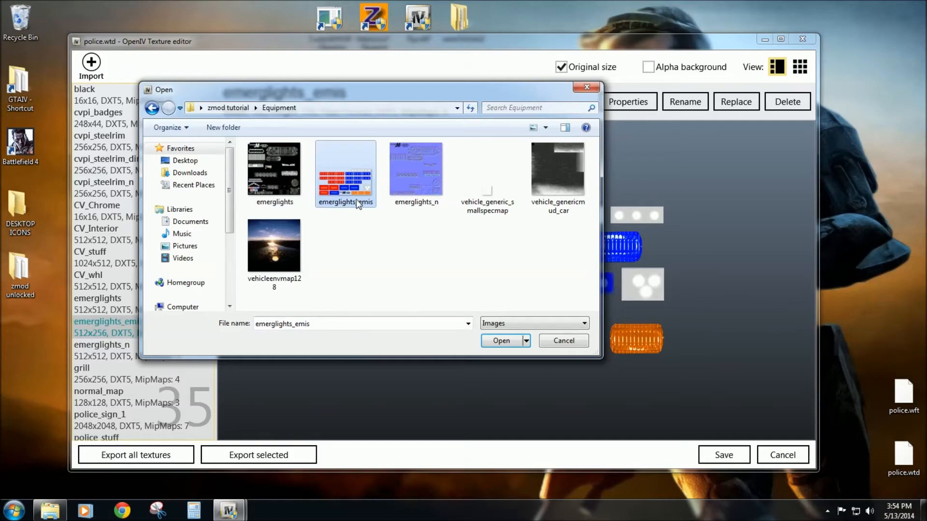
double_click(351, 189)
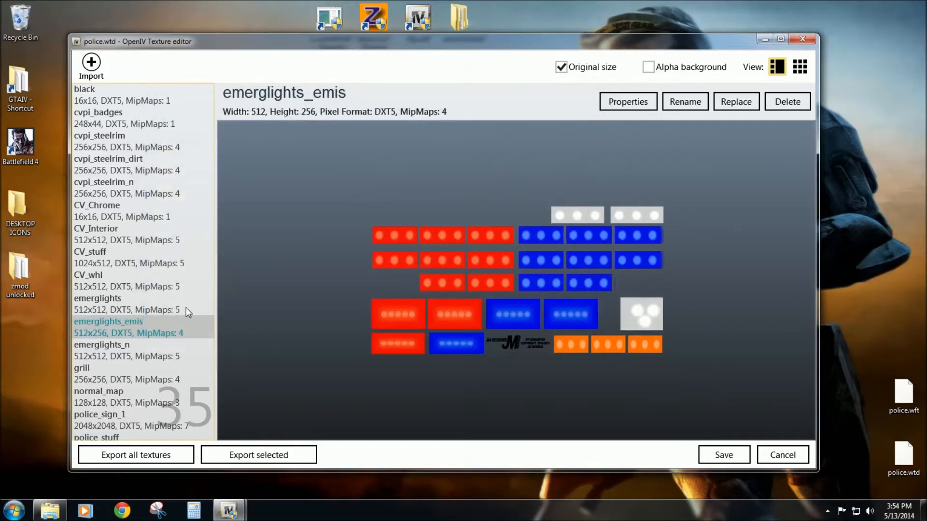
Step: Replace the emerglights texture with the emerglights image from the Equipment folder
left_click(127, 301)
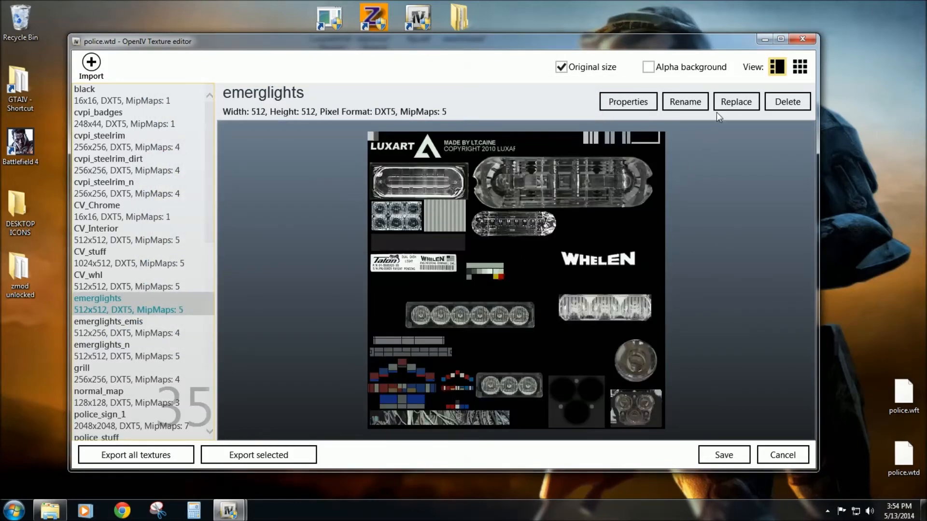
left_click(735, 101)
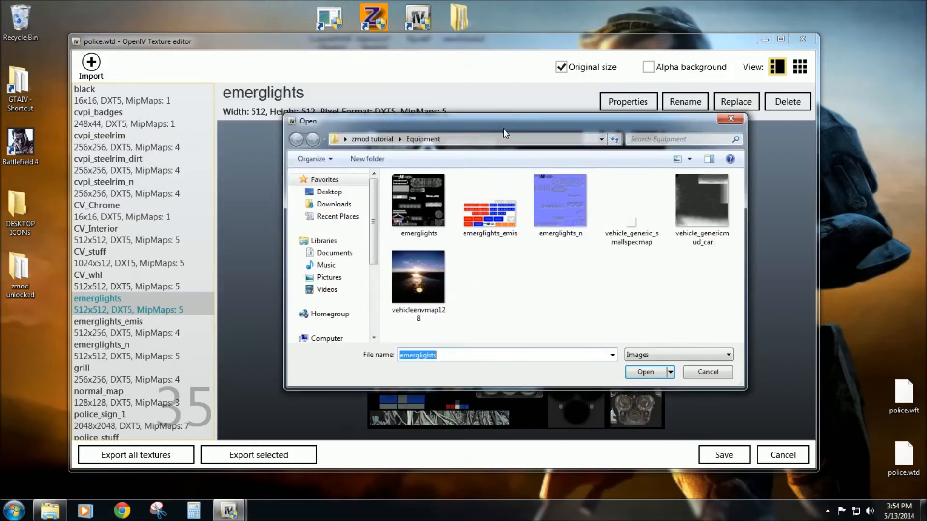
left_click_drag(503, 126, 560, 188)
double_click(483, 275)
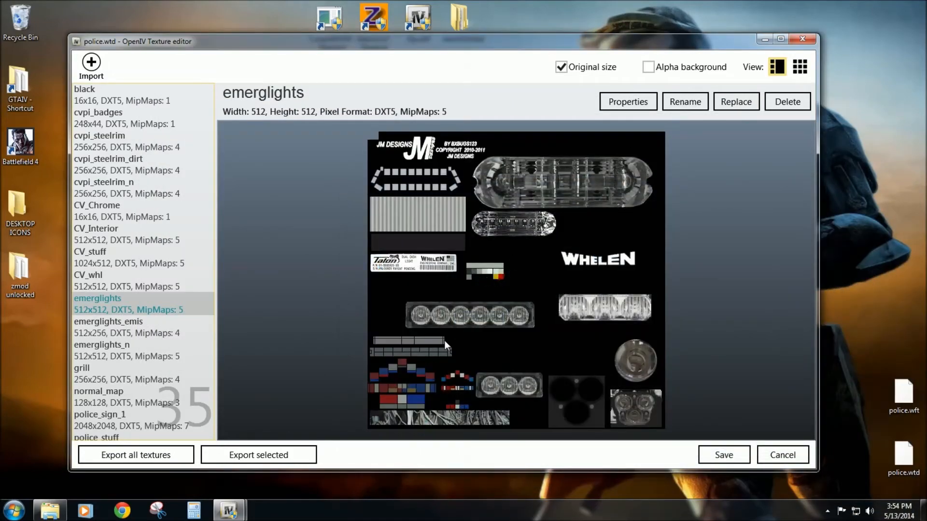
Step: Replace the emerglights_n texture with the Equipment folder's emerglights_n image and save police.wtd
left_click(112, 355)
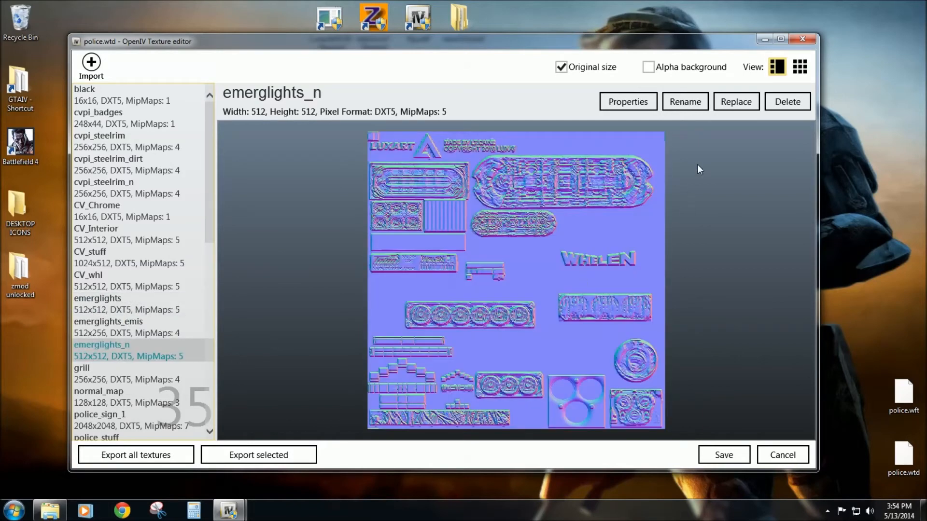
left_click(119, 304)
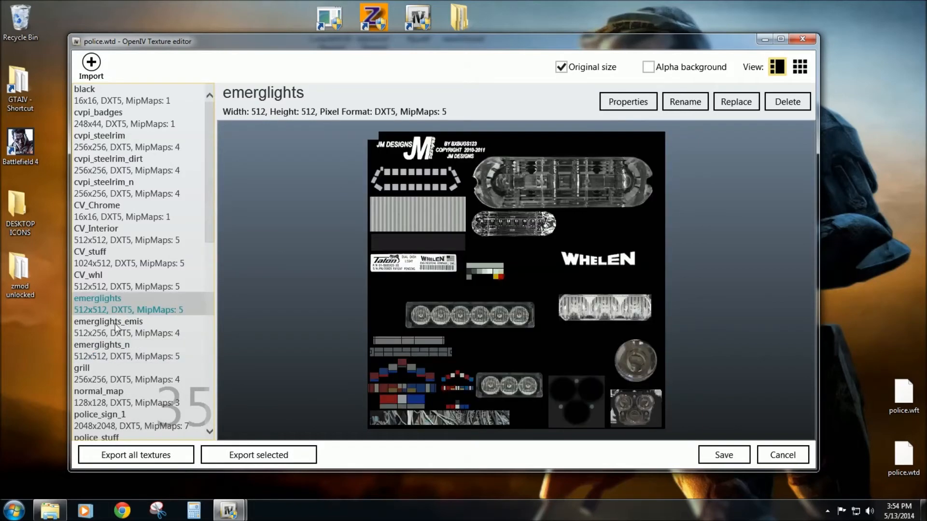
left_click(112, 353)
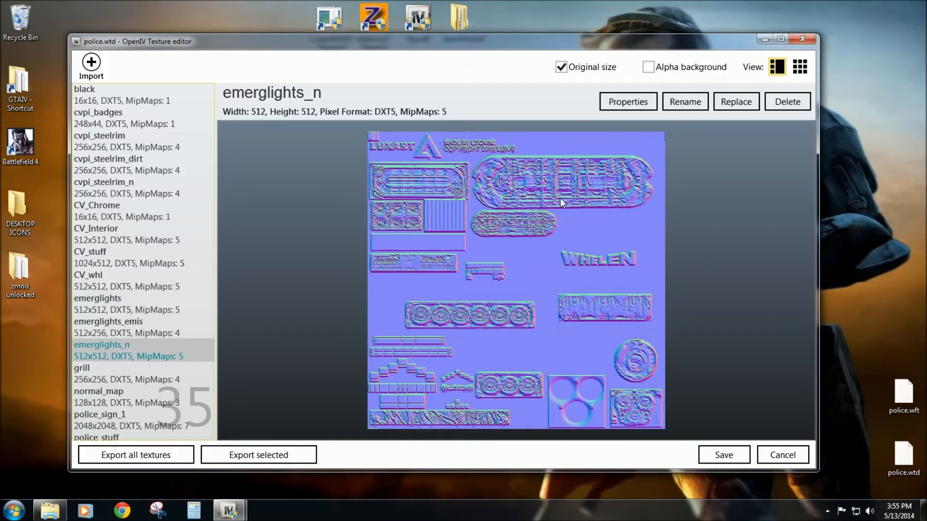
left_click(736, 101)
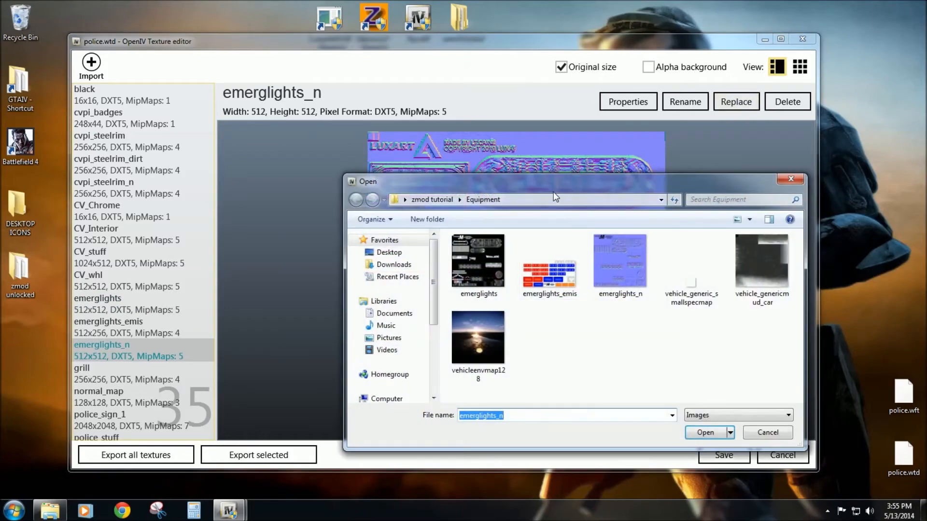
left_click_drag(560, 190, 318, 223)
double_click(393, 297)
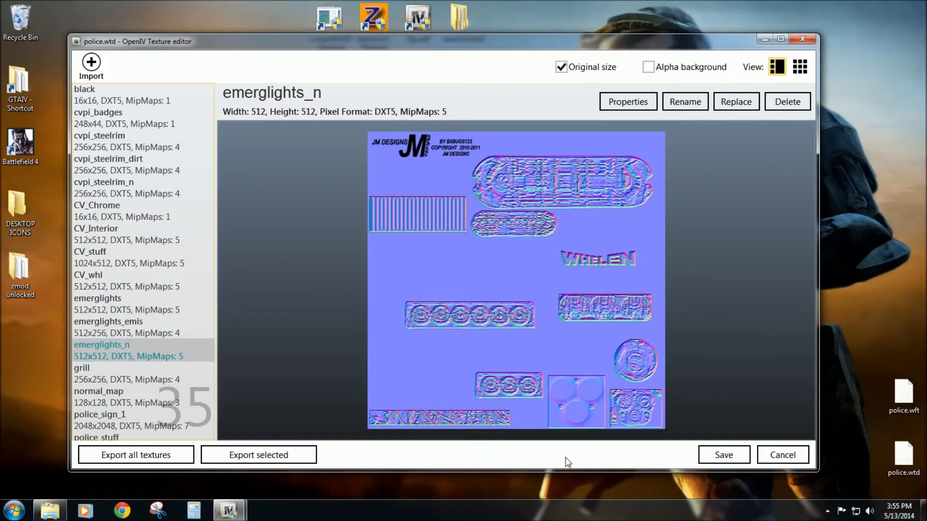
left_click(724, 454)
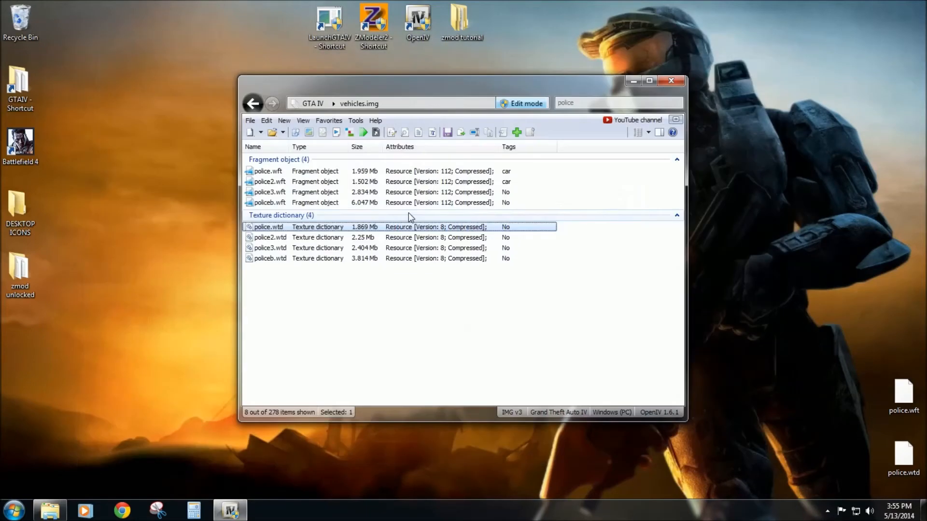
Step: Replace police.wft in vehicles.img with the police.wft file from zmod tutorial's test car folder
left_click(490, 172)
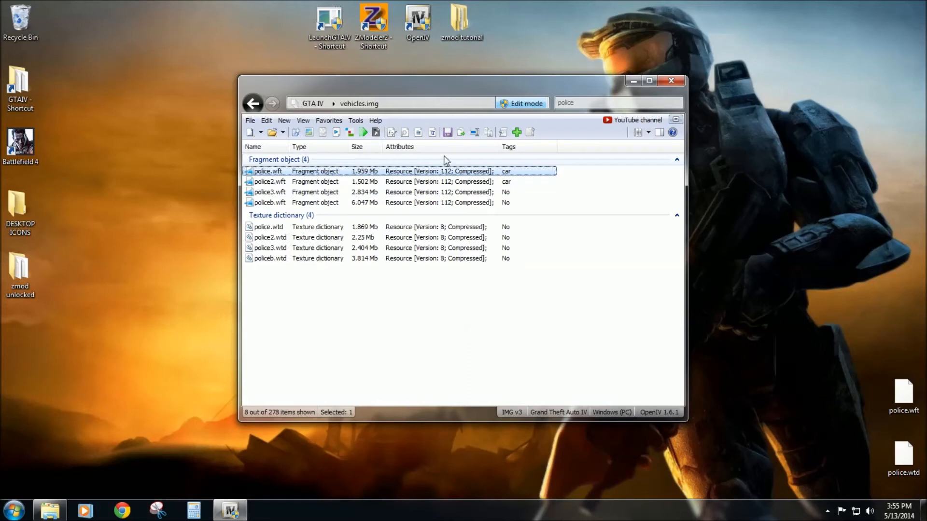
left_click(493, 133)
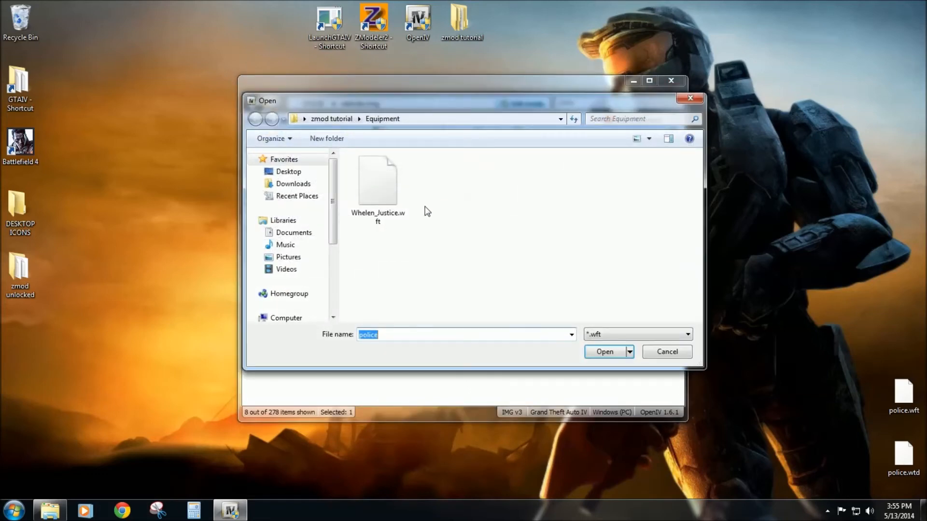
left_click(335, 119)
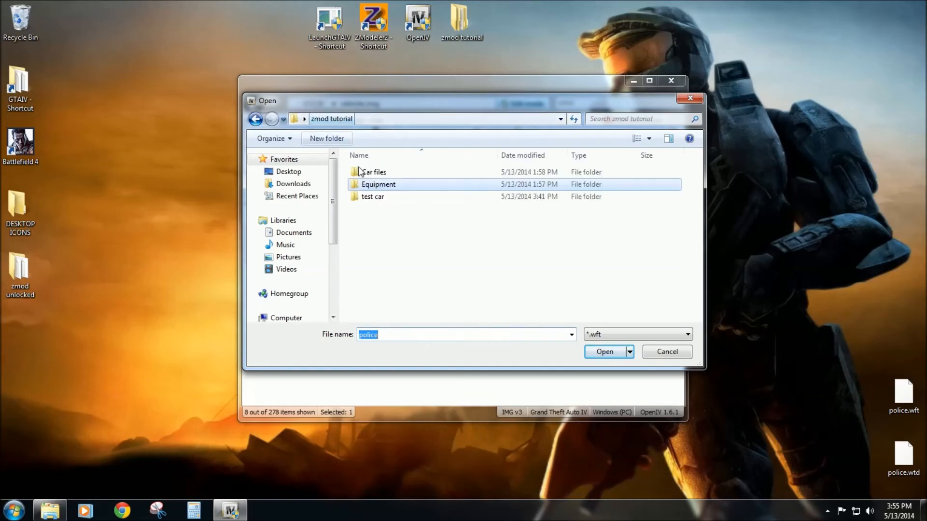
double_click(371, 173)
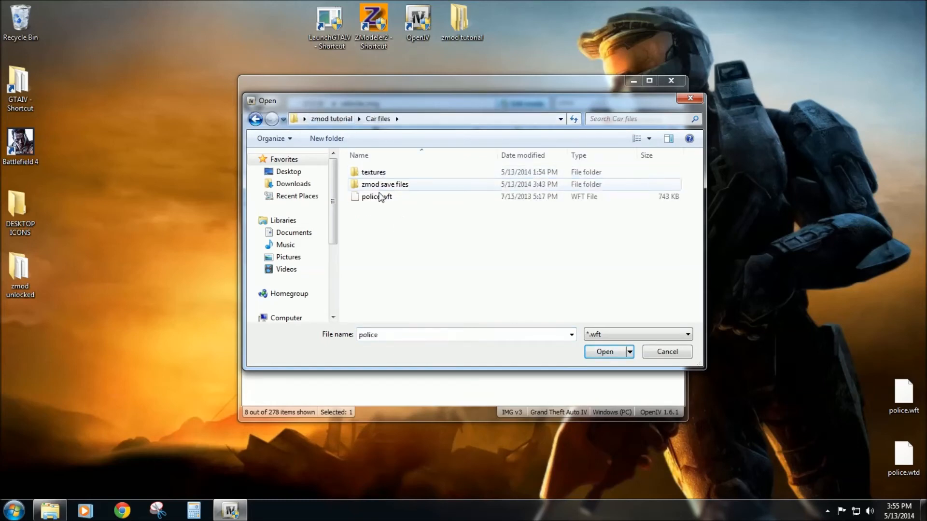
left_click(331, 119)
double_click(374, 197)
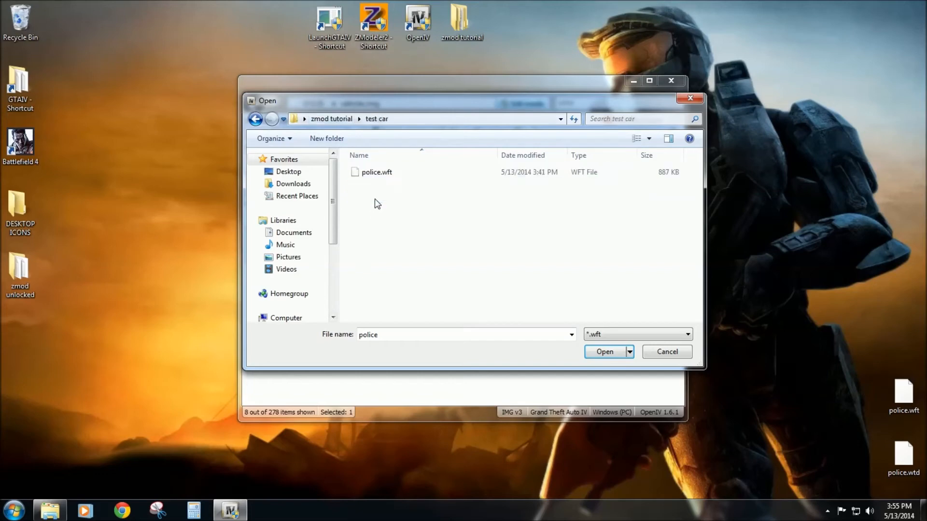
left_click(379, 174)
double_click(379, 173)
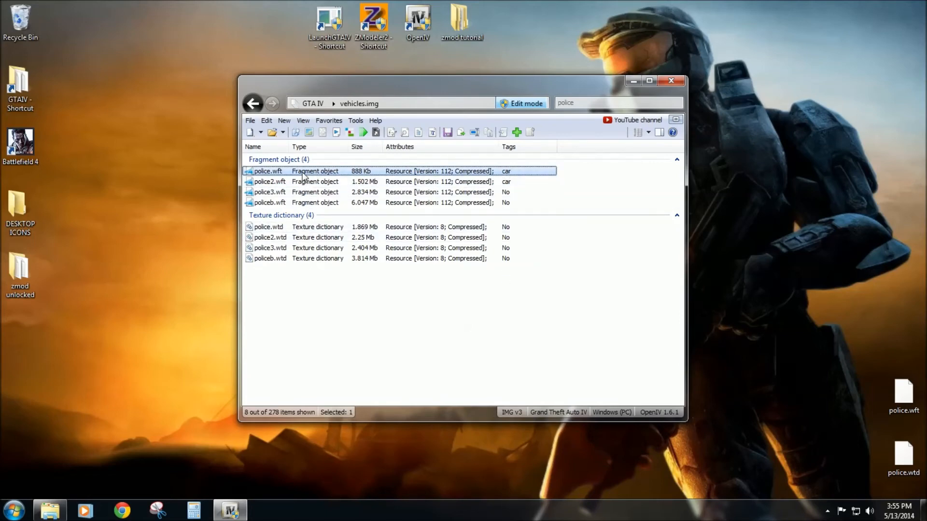
Step: Preview the replaced police.wft in the model viewer, inspect the car and its light bar, and close the viewer
double_click(303, 174)
left_click_drag(444, 280, 500, 298)
left_click_drag(512, 172, 495, 151)
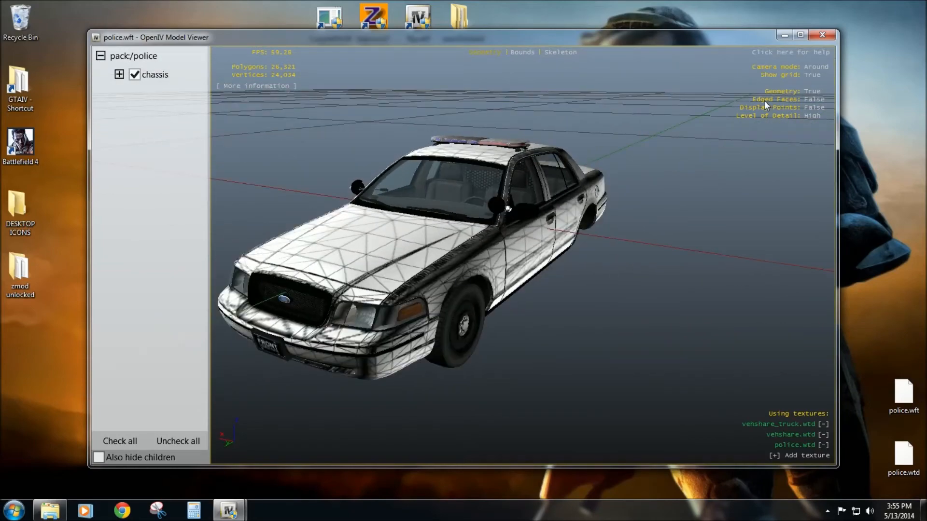
left_click(827, 35)
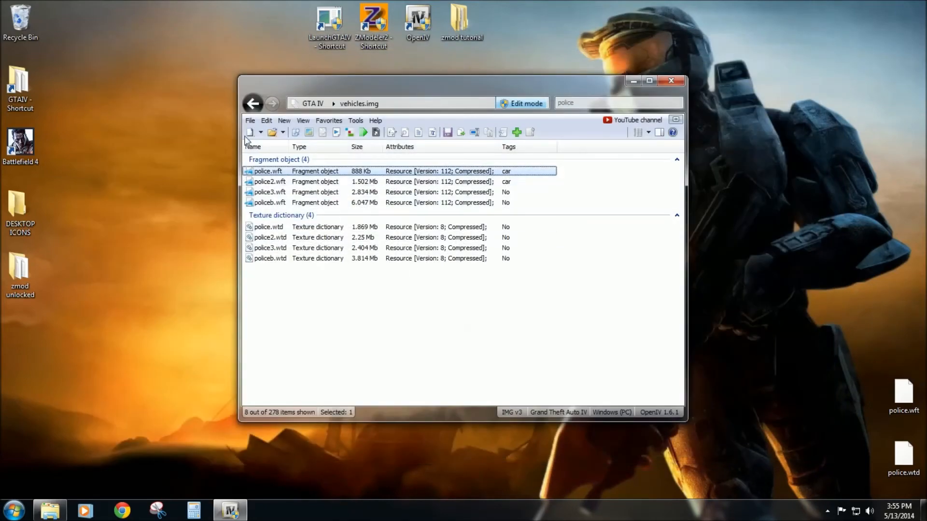
Step: Rebuild the vehicles.img archive and decline reopening the rebuilt archive
left_click(250, 121)
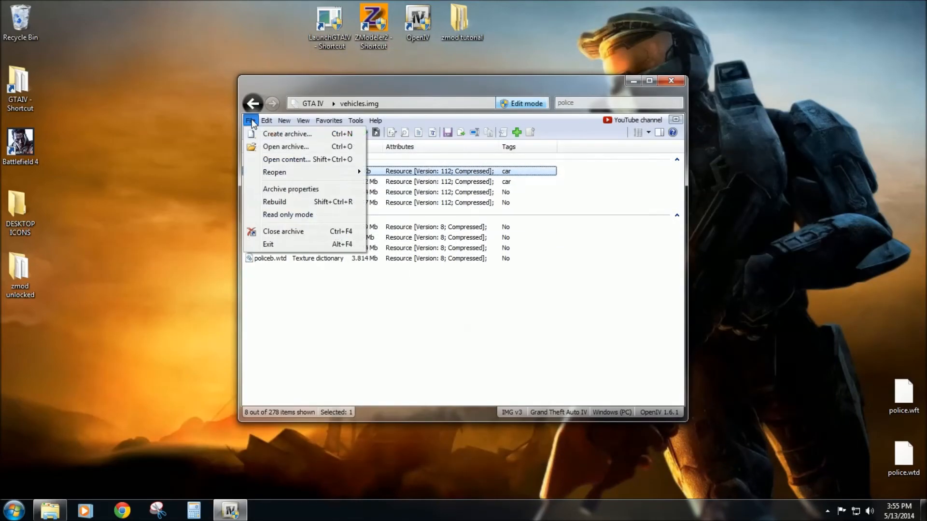
left_click(274, 202)
left_click(389, 186)
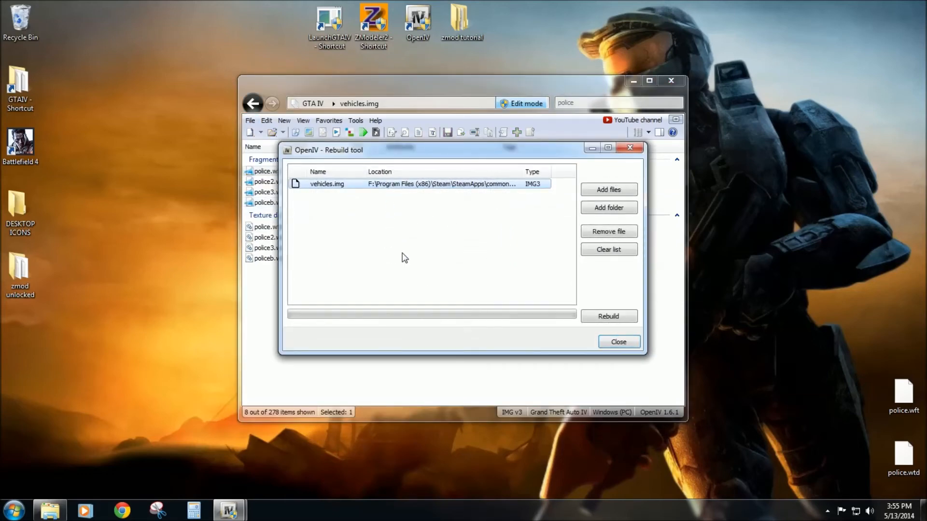
left_click(609, 316)
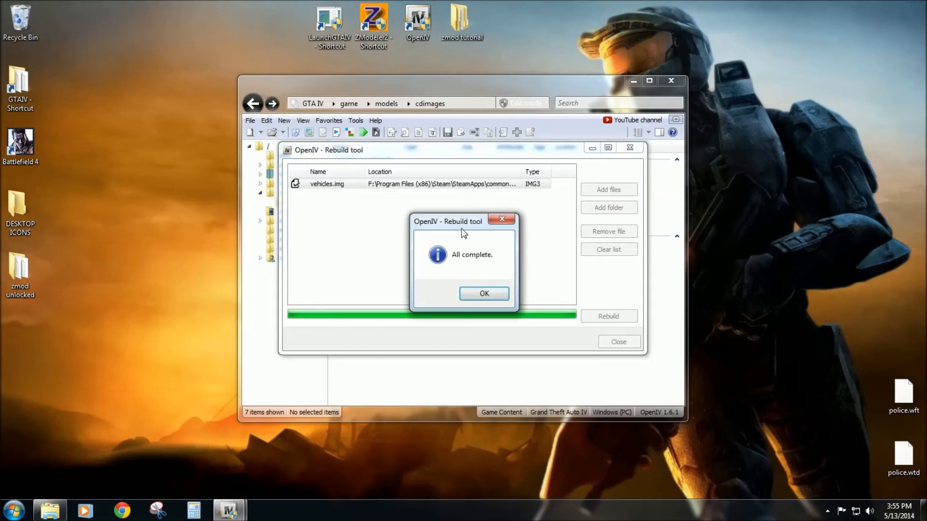
left_click(476, 296)
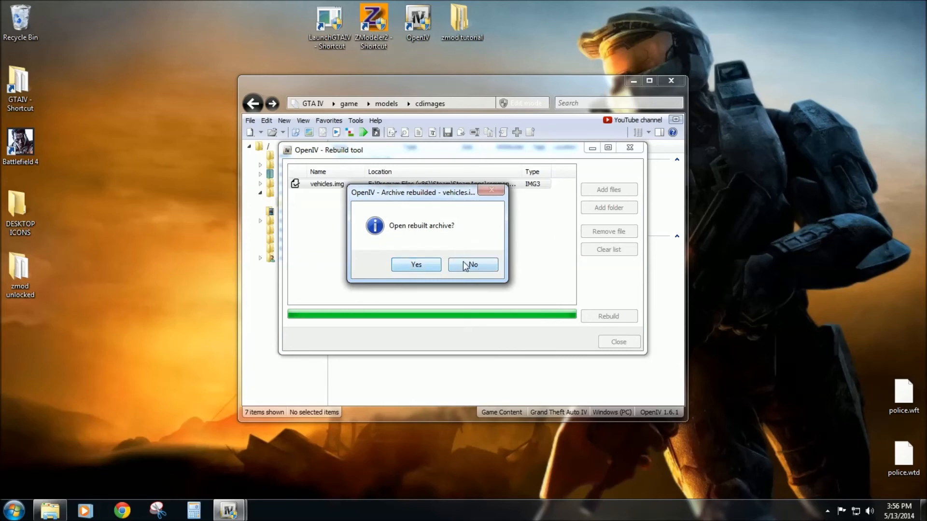
left_click(465, 266)
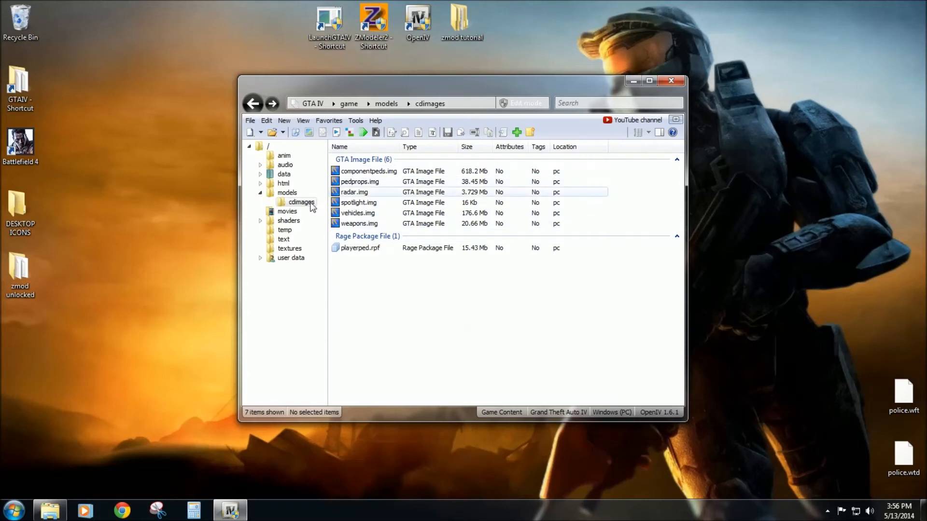
Step: Collapse the models folder, return to the game's root folder and close OpenIV
left_click(263, 192)
left_click(268, 147)
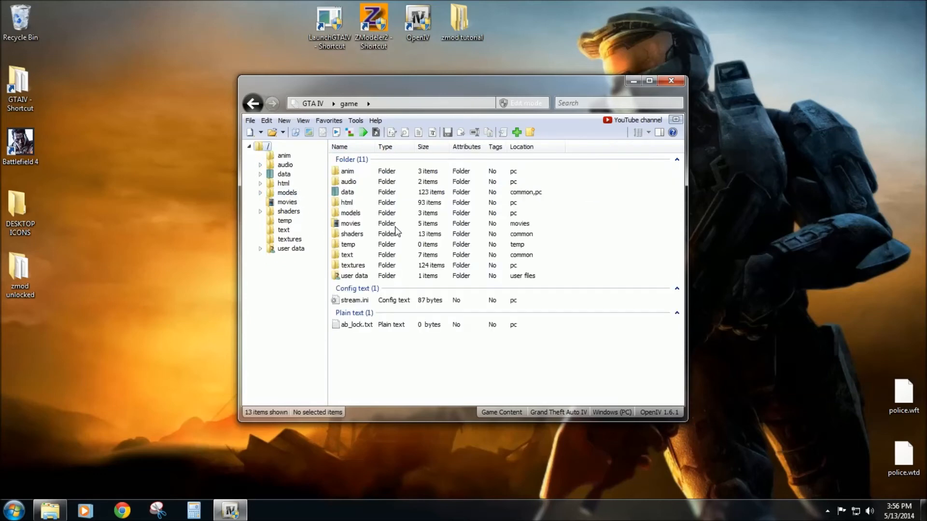
left_click(669, 81)
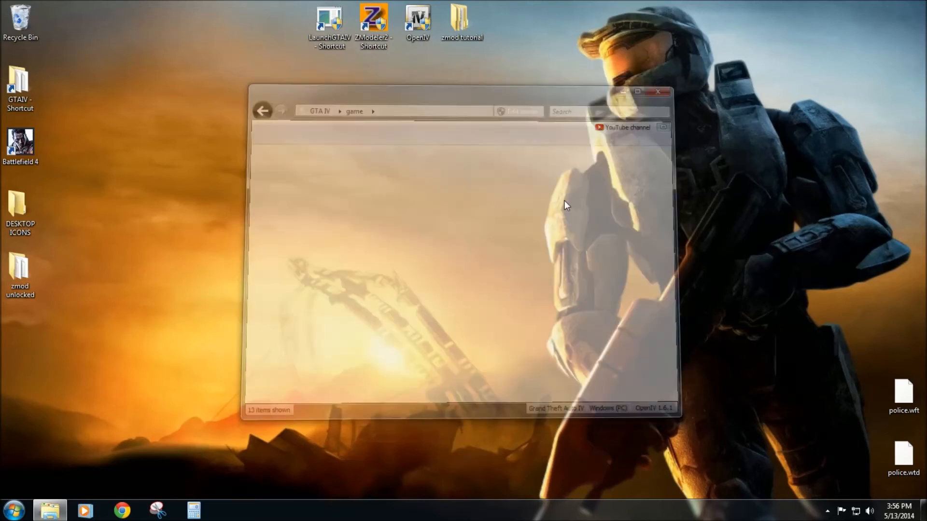
Step: Empty the desktop Recycle Bin, permanently deleting its contents
right_click(13, 21)
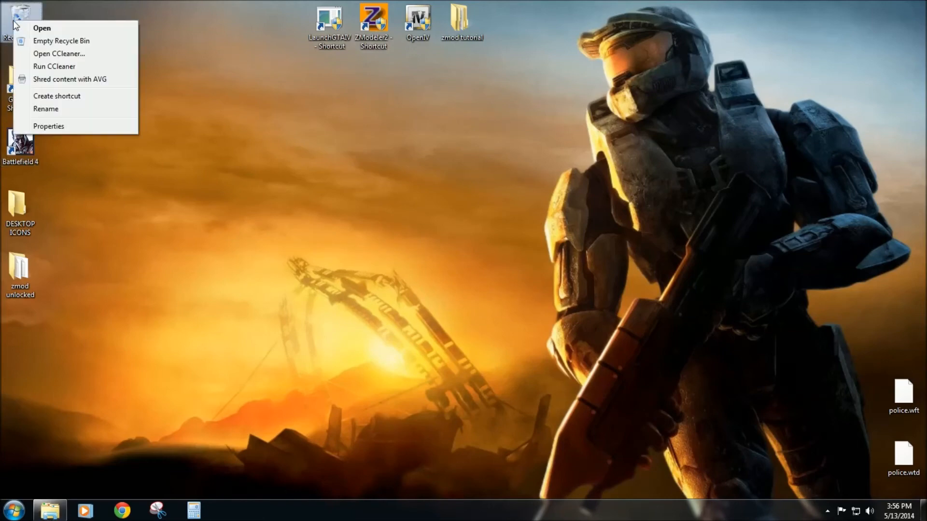
left_click(41, 43)
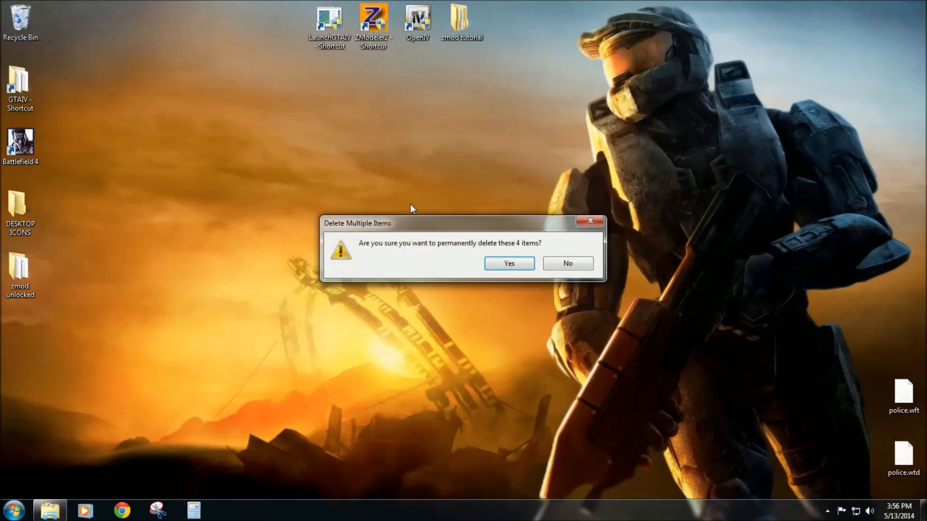
left_click(505, 265)
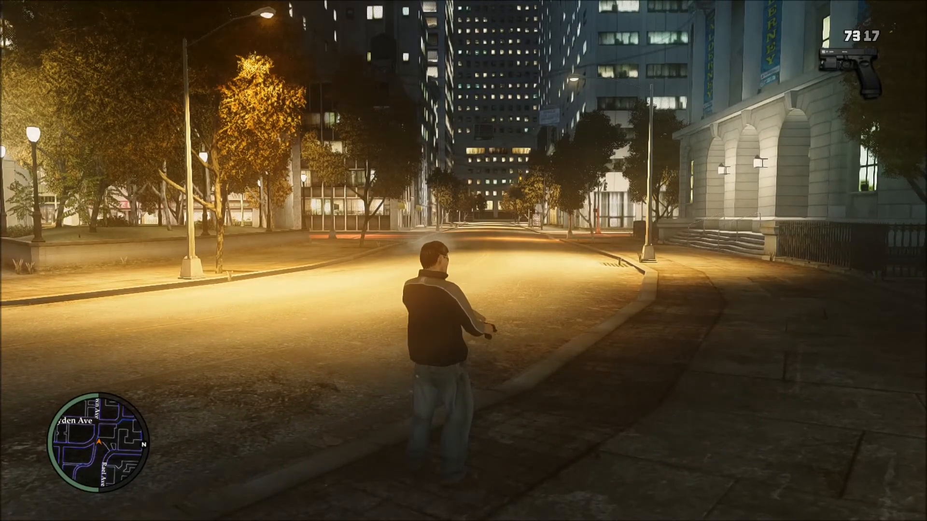
Step: Spawn the police car in GTA IV with the console command "spawn police" and close the console
key("grave")
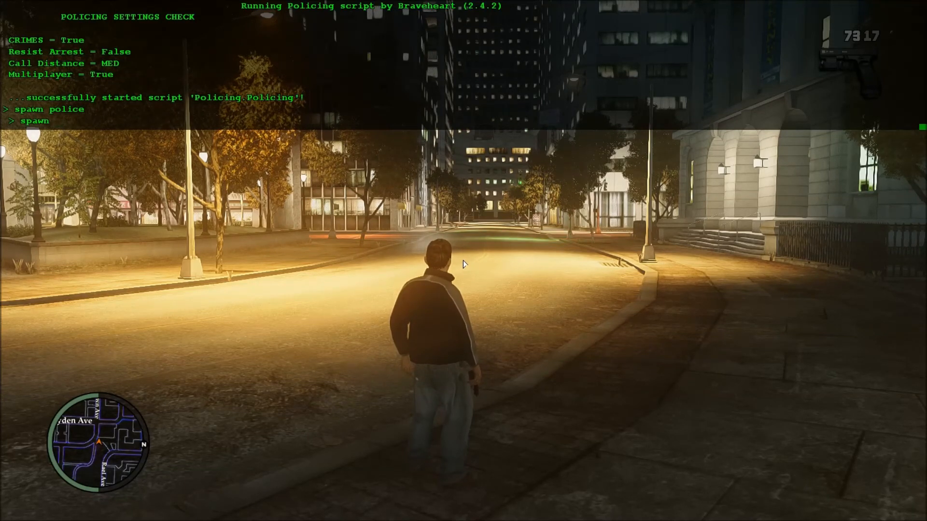
key("Return")
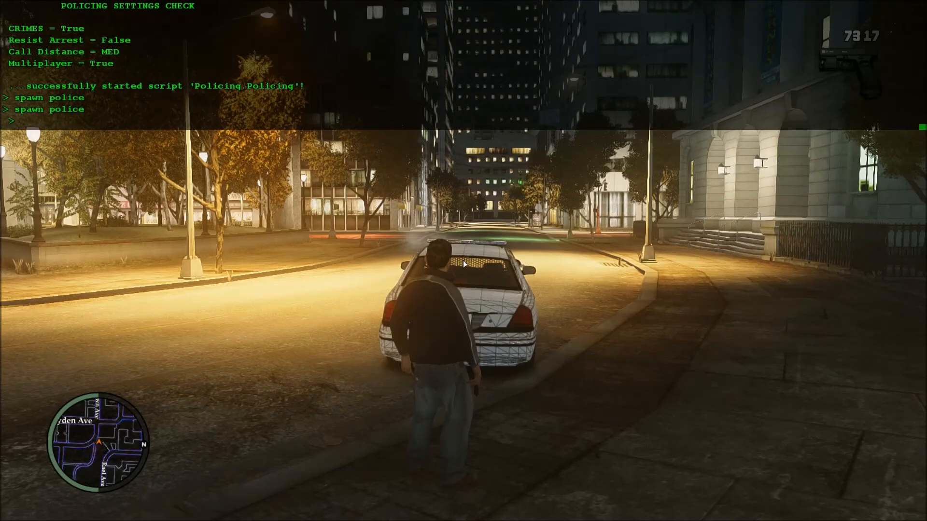
key("F4")
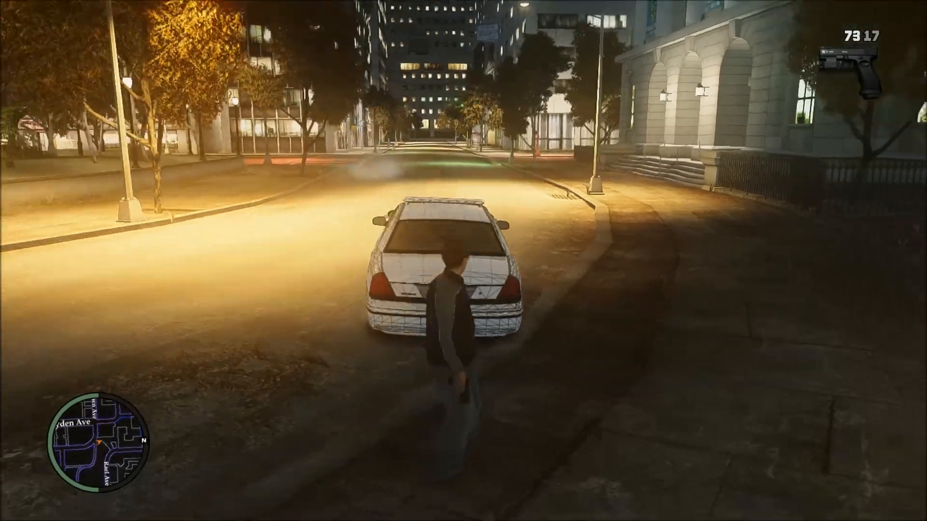
Step: Walk around the spawned police car to inspect its body and light bar from all sides
right_click(463, 261)
key("a")
key("a")
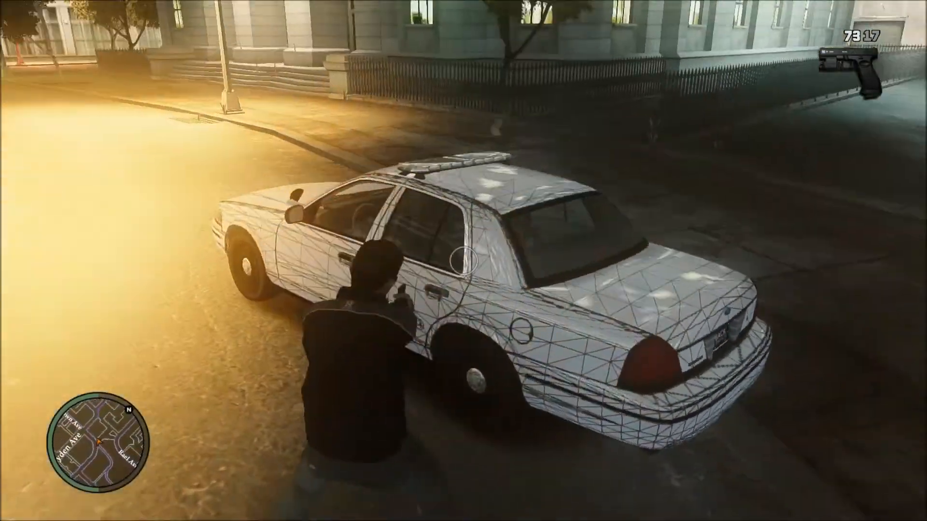
key("a")
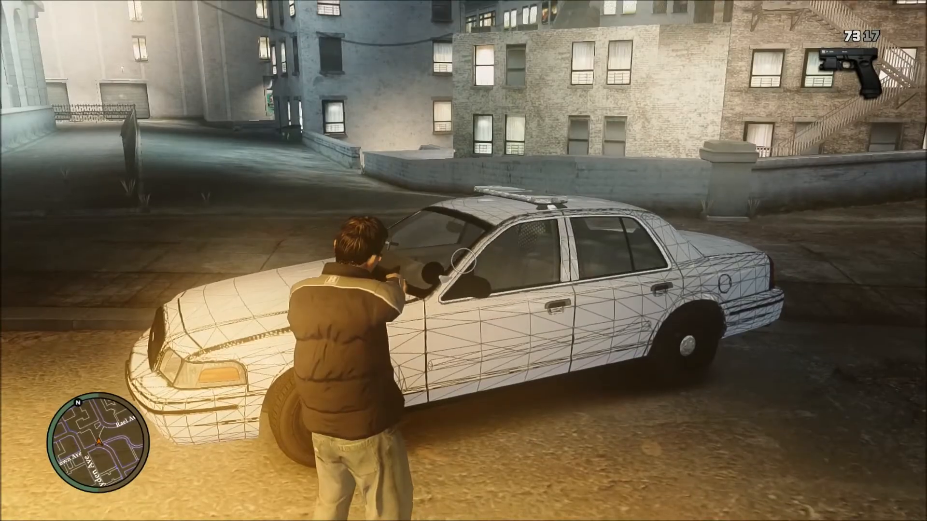
key("a")
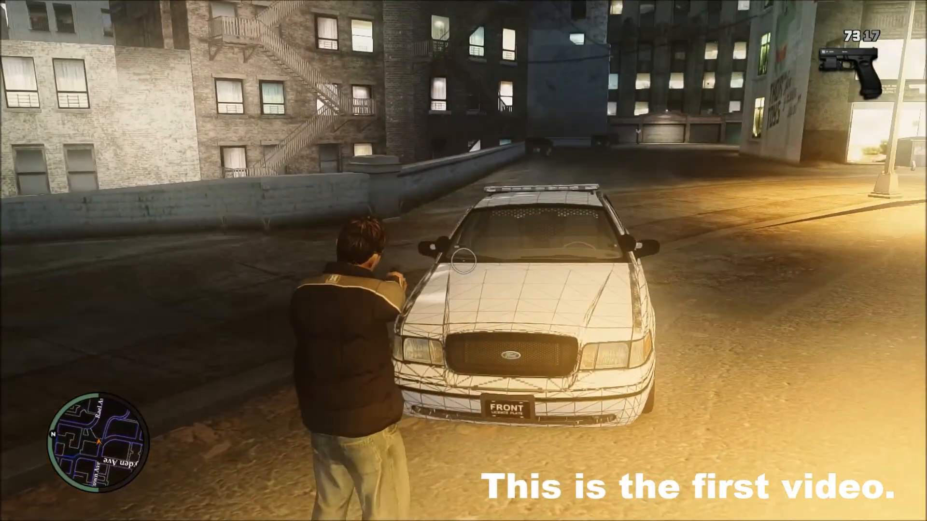
key("d")
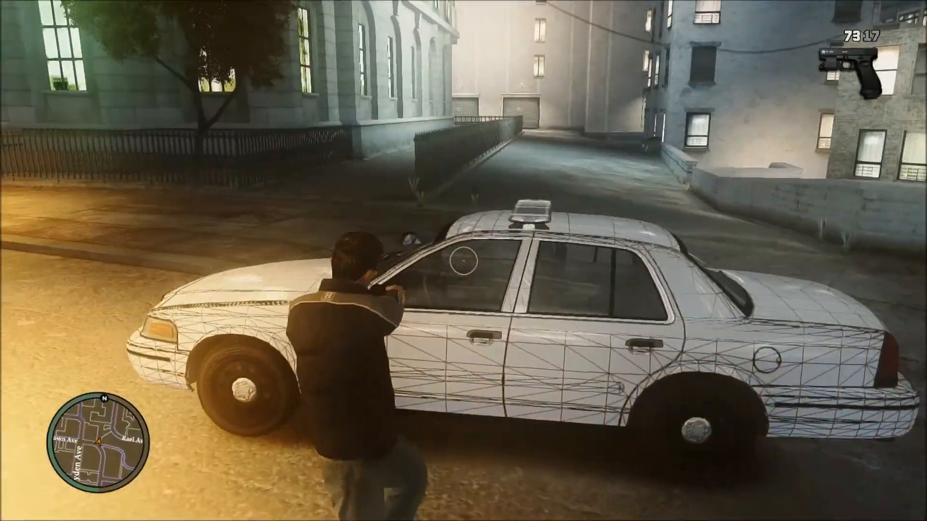
key("a")
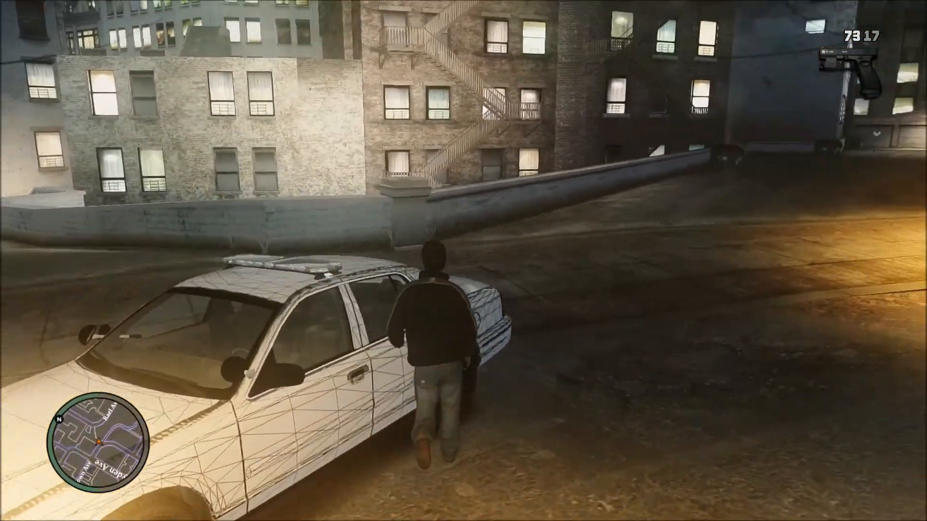
Step: Get into the police cruiser and turn on its emergency lights, using the exterior camera behind the car
key("f")
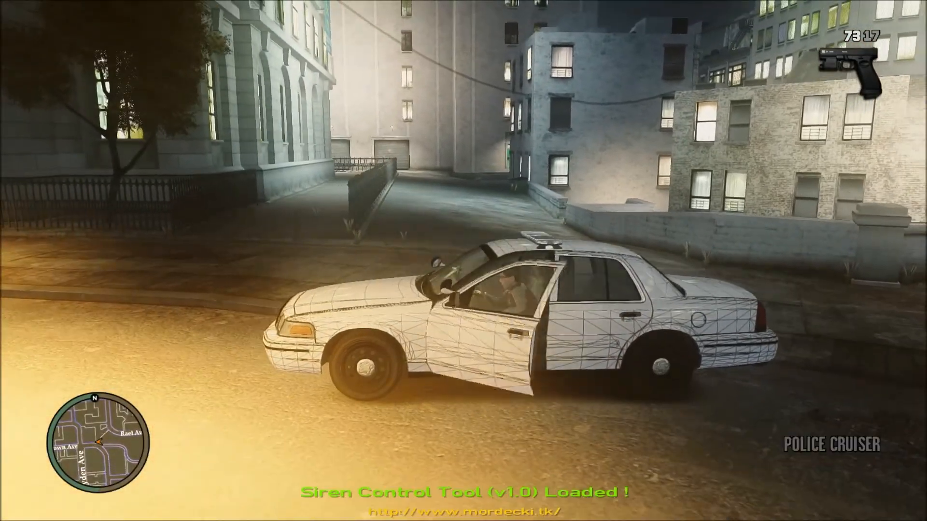
key("v")
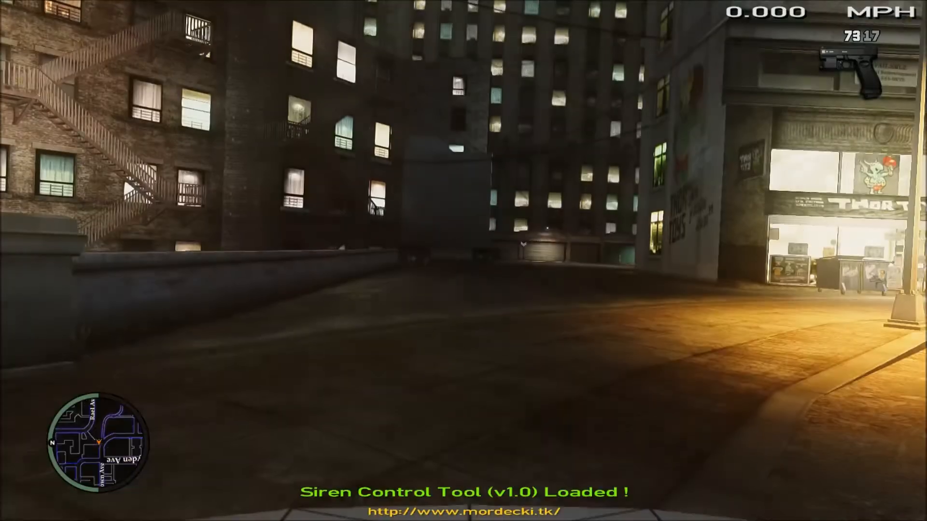
key("v")
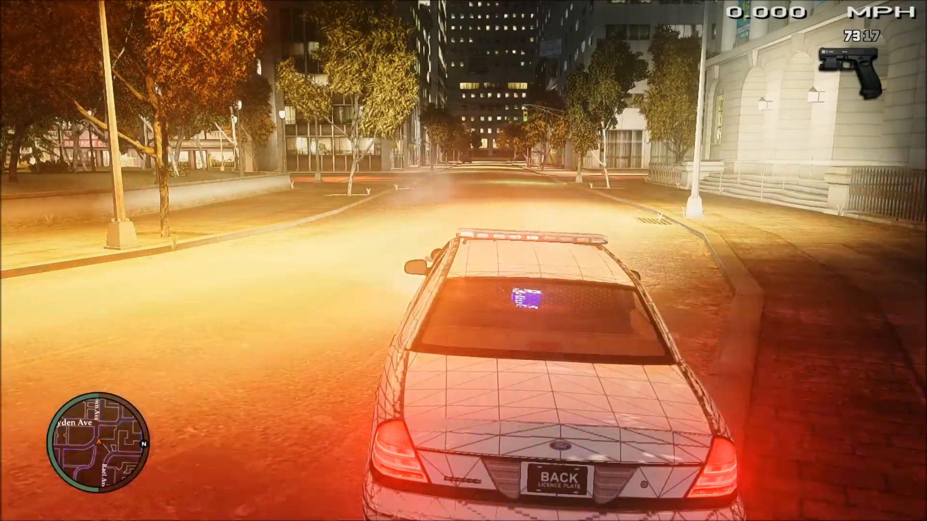
Step: Show the ELS information display and cycle through the primary light patterns on the light bar
key("p")
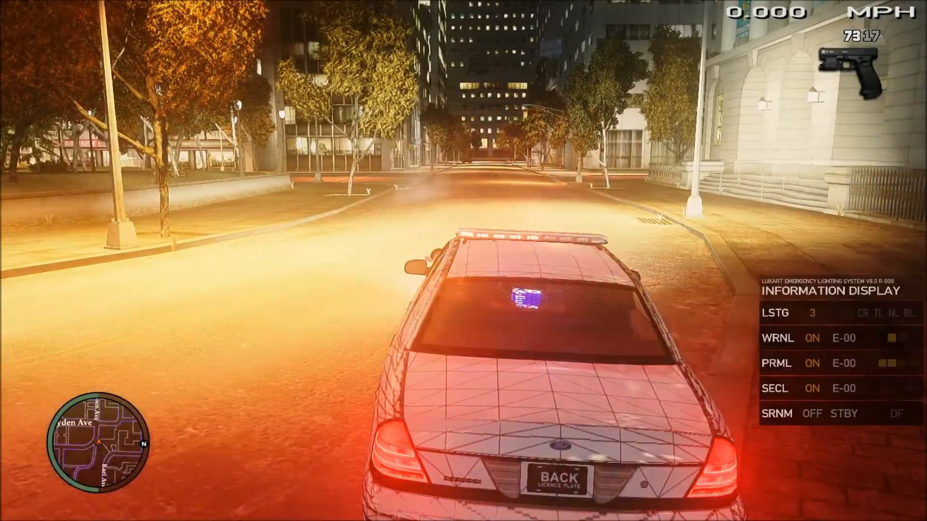
key("y")
key("y")
key("y")
key("y")
key("y")
key("y")
key("y")
key("y")
key("y")
key("y")
key("y")
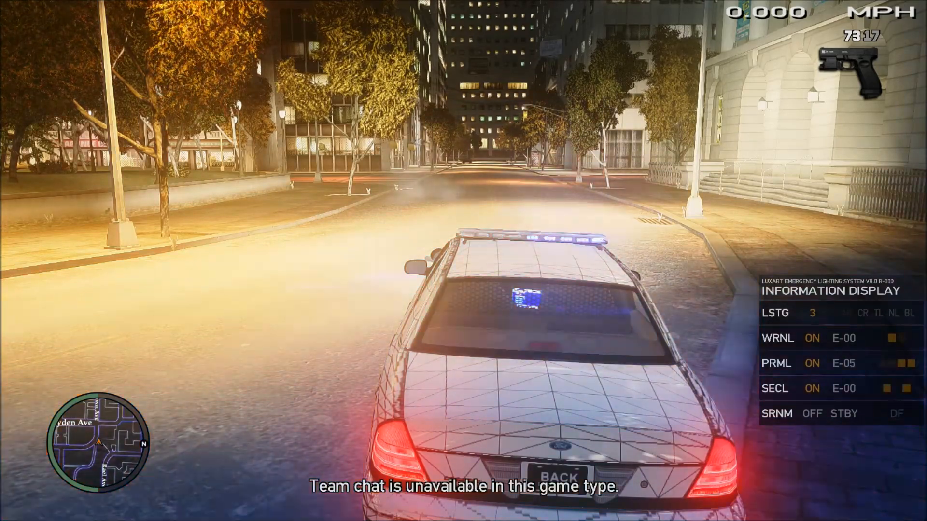
key("y")
key("y")
key("y")
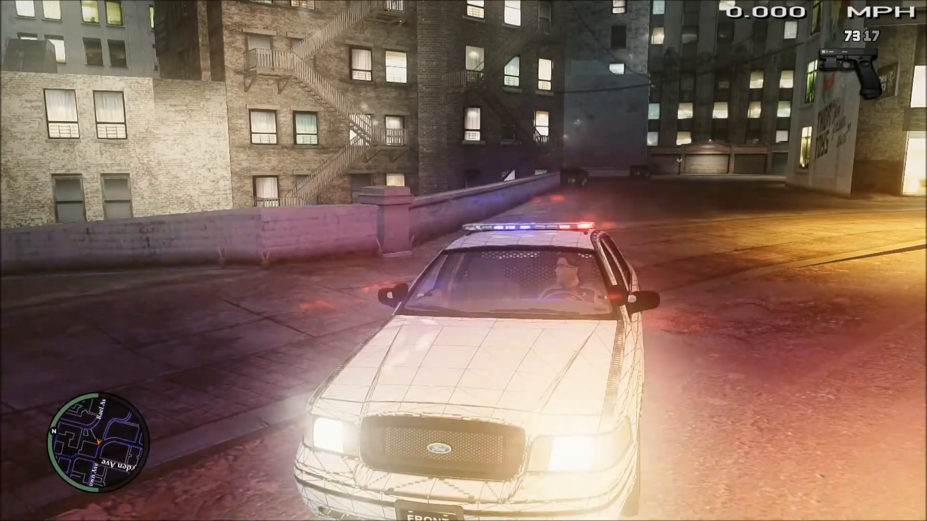
Step: Drive the police cruiser forward while viewing it from outside, and switch off its emergency lights
key("w")
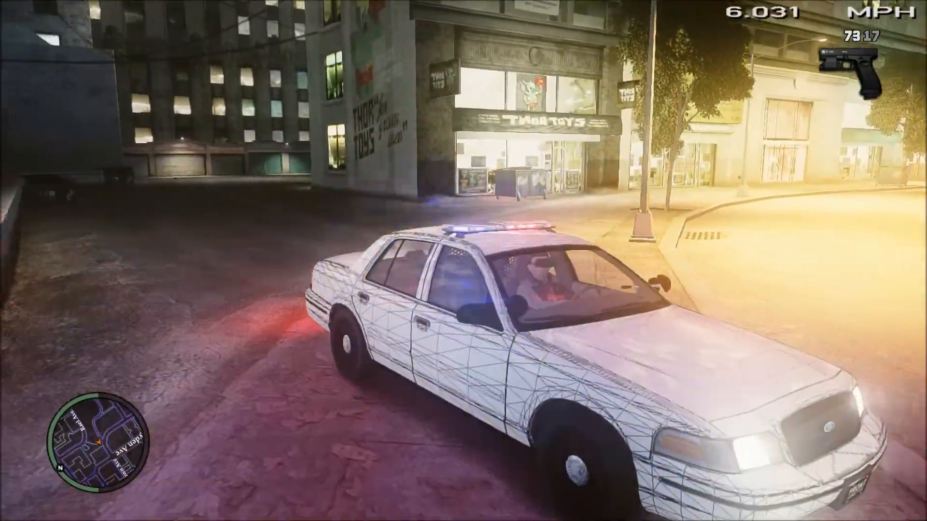
key("w")
key("j")
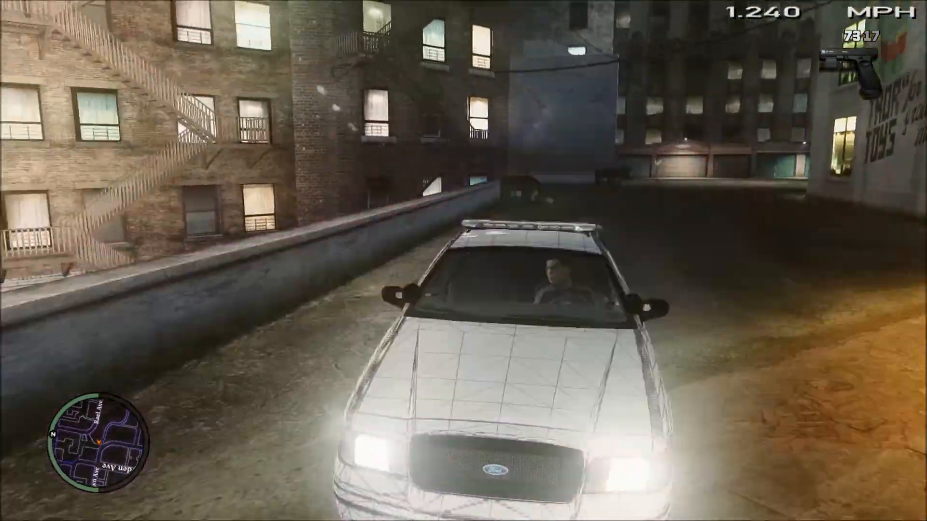